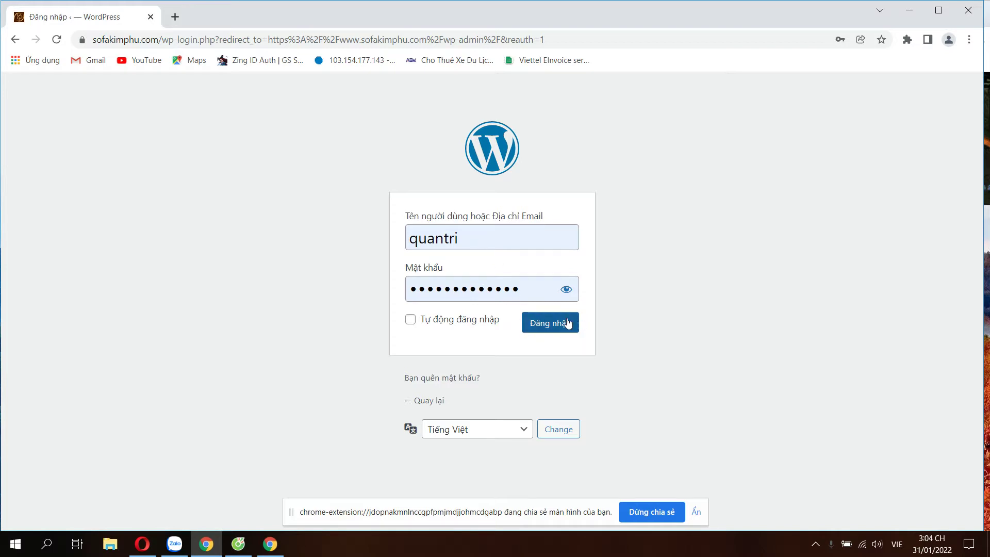
Log in to the WordPress admin with the filled-in credentials and open the form for adding a new product.
{"action": "left_click", "coordinate": [550, 330]}
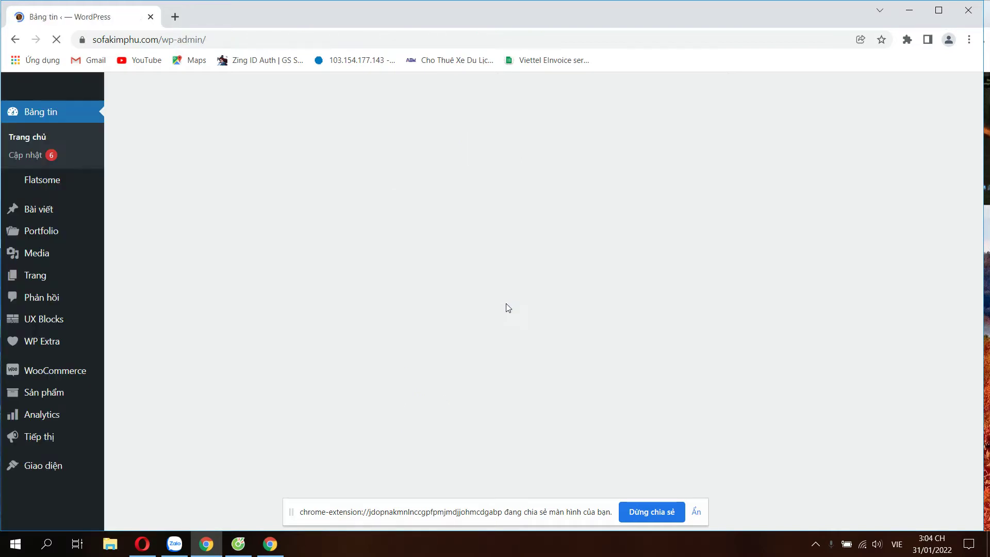
{"action": "scroll", "coordinate": [330, 334], "scroll_direction": "down", "scroll_amount": 1}
{"action": "scroll", "coordinate": [328, 334], "scroll_direction": "up", "scroll_amount": 2}
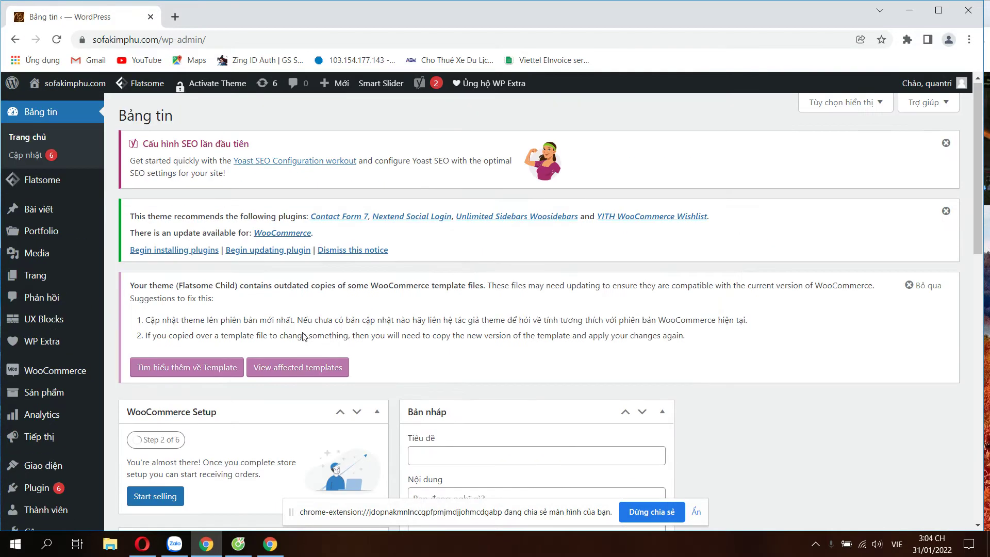
{"action": "scroll", "coordinate": [67, 371], "scroll_direction": "down", "scroll_amount": 3}
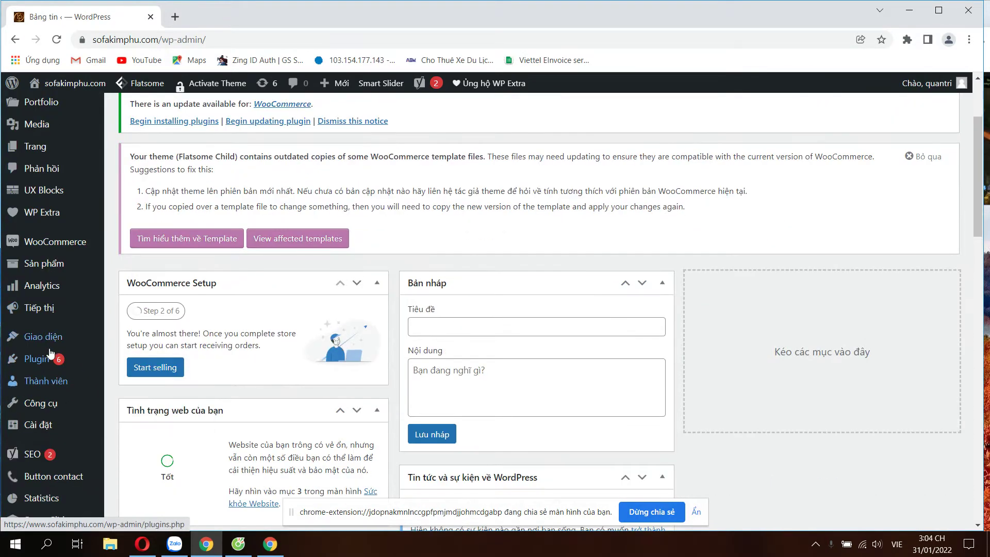
{"action": "mouse_move", "coordinate": [44, 265]}
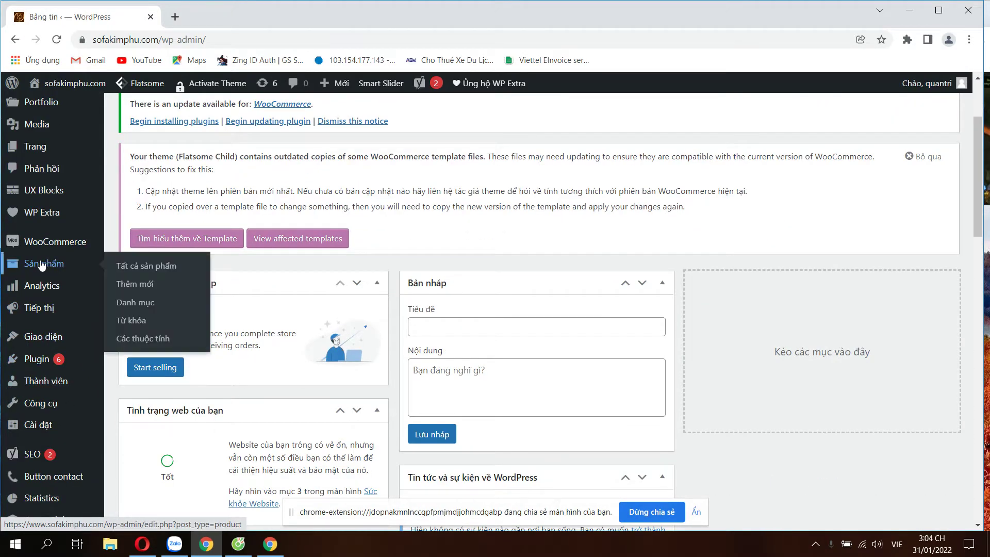
{"action": "left_click", "coordinate": [136, 286]}
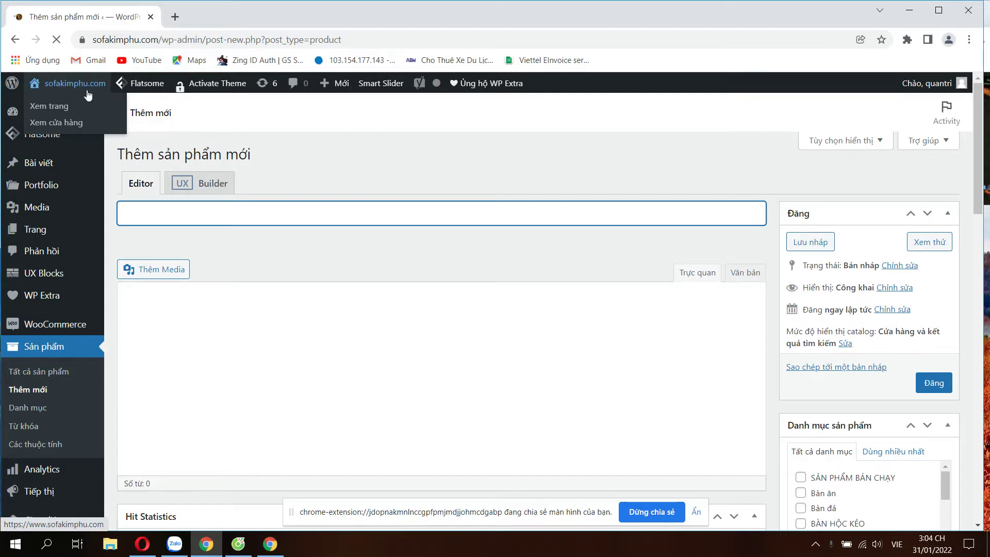
Open the sofakimphu.com storefront in a new tab and browse to its best-selling products.
{"action": "right_click", "coordinate": [88, 94]}
{"action": "left_click", "coordinate": [119, 101]}
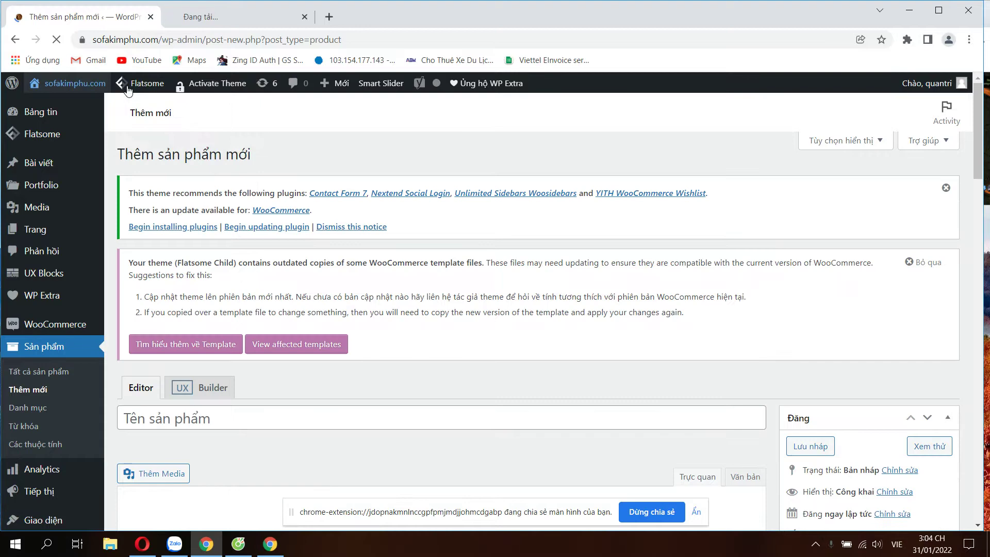
{"action": "left_click", "coordinate": [226, 4]}
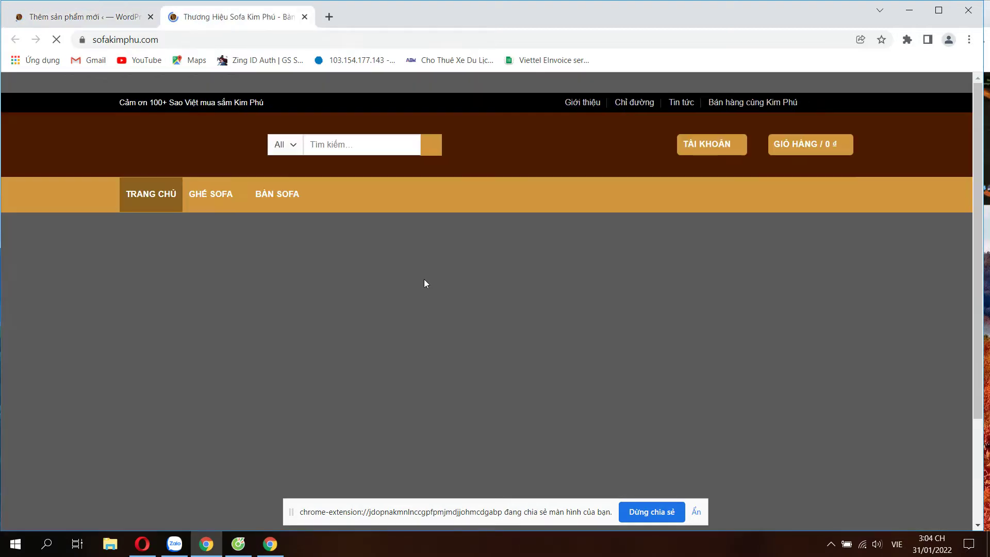
{"action": "scroll", "coordinate": [426, 285], "scroll_direction": "down", "scroll_amount": 10}
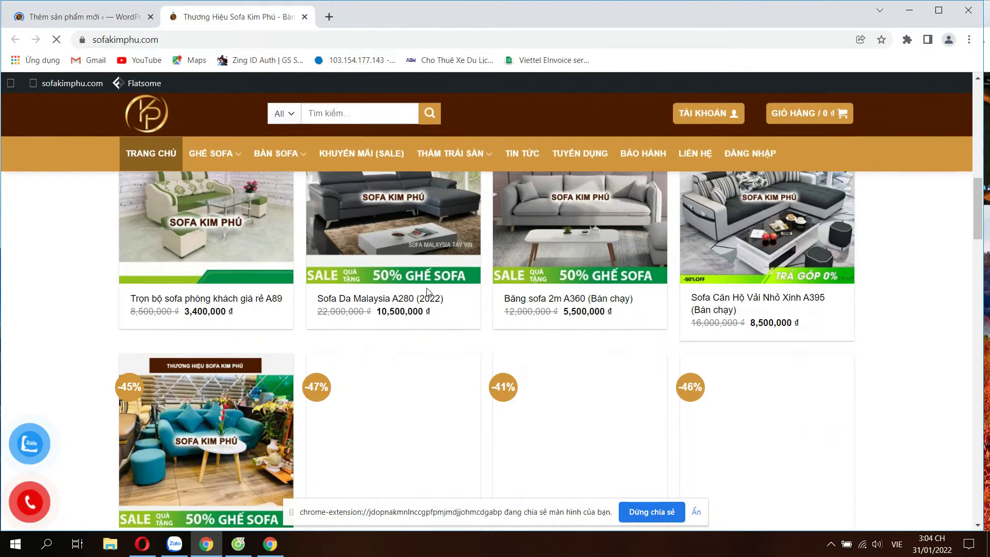
{"action": "scroll", "coordinate": [310, 320], "scroll_direction": "up", "scroll_amount": 1}
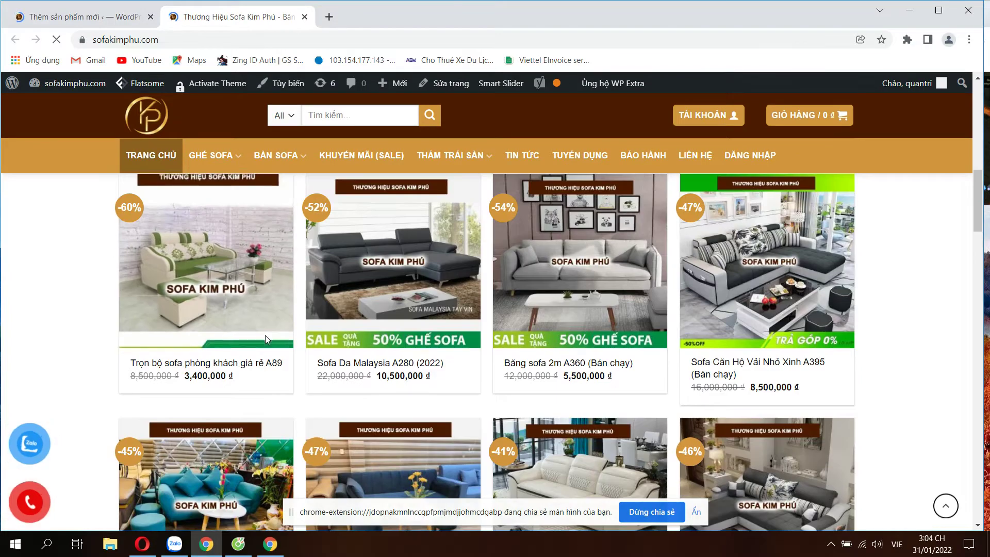
{"action": "left_click", "coordinate": [214, 366]}
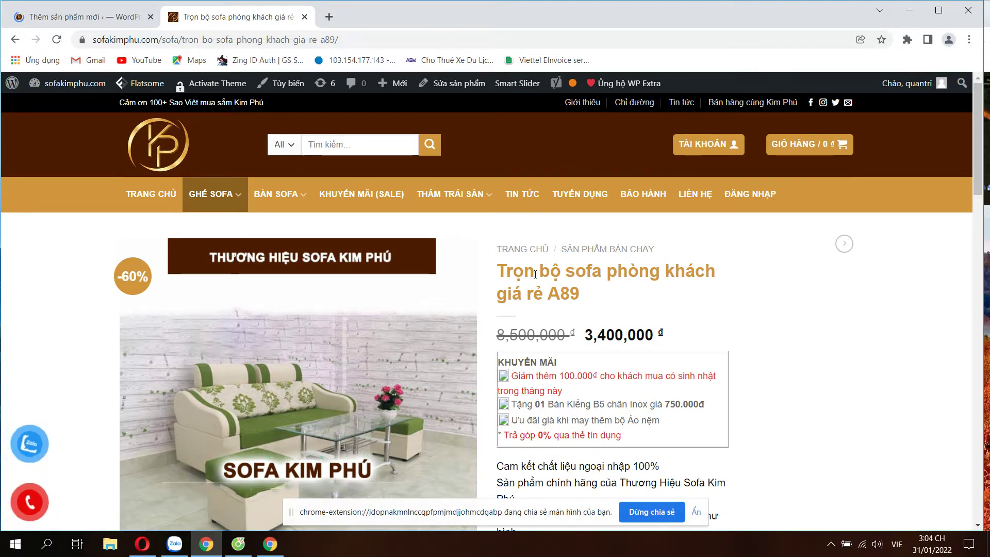
{"action": "left_click", "coordinate": [442, 38]}
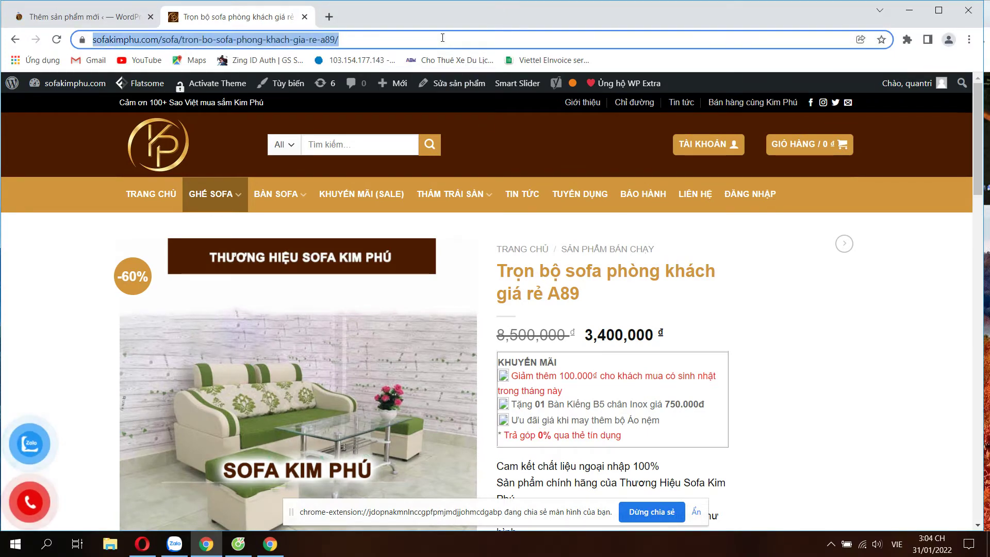
{"action": "key", "text": "Return"}
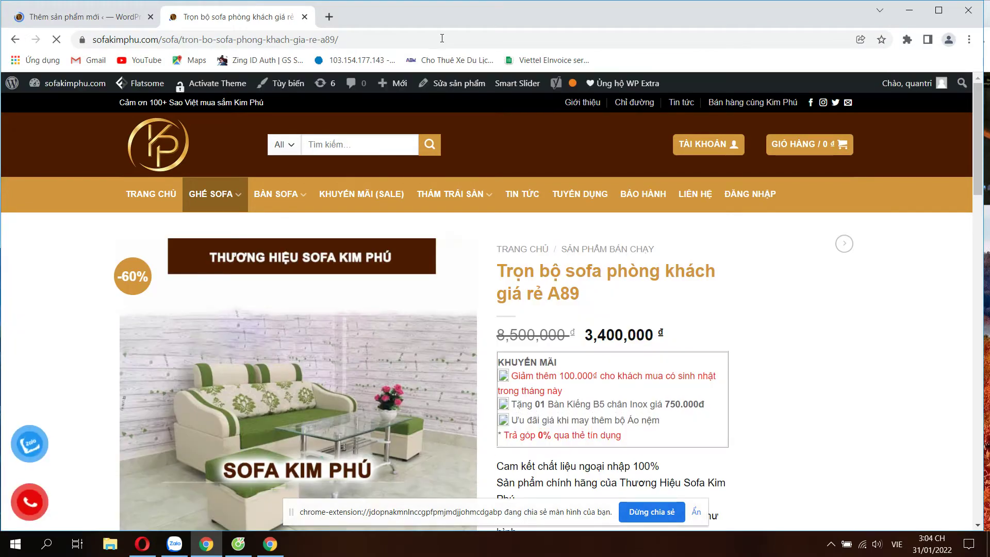
{"action": "left_click", "coordinate": [171, 139]}
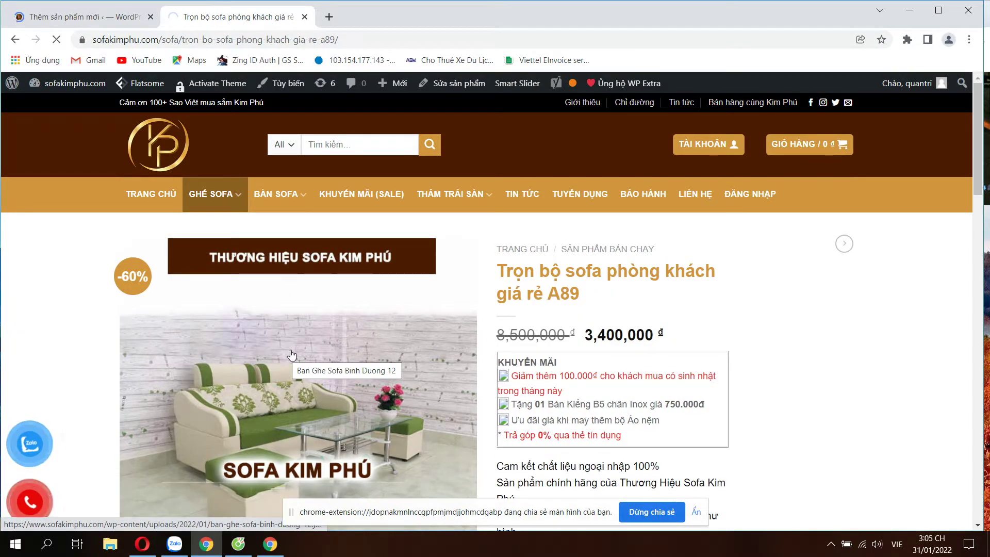
Open the product page of Sofa Da Malaysia A280 (2022) from the best-selling products.
{"action": "scroll", "coordinate": [293, 353], "scroll_direction": "down", "scroll_amount": 5}
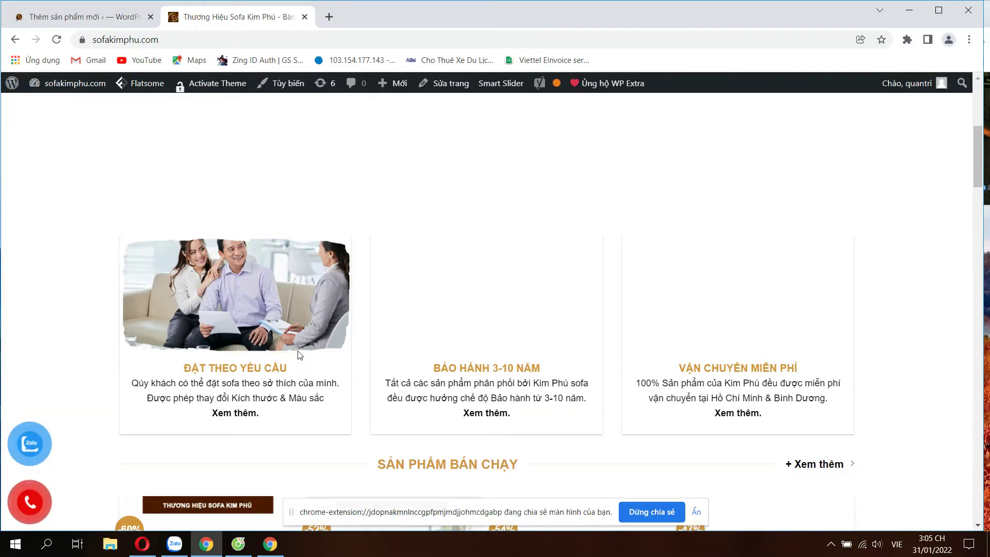
{"action": "scroll", "coordinate": [374, 409], "scroll_direction": "down", "scroll_amount": 4}
{"action": "left_click", "coordinate": [371, 430]}
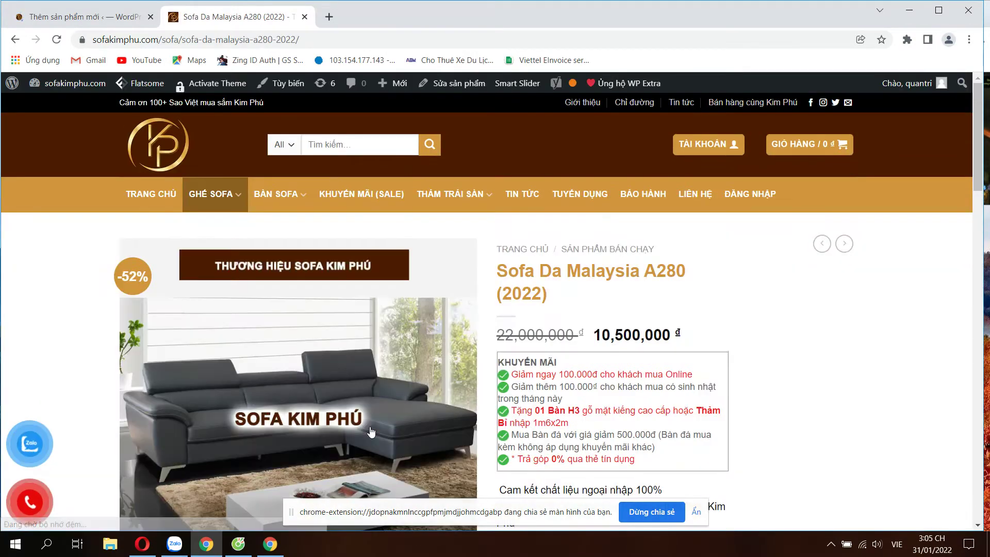
{"action": "scroll", "coordinate": [371, 431], "scroll_direction": "down", "scroll_amount": 5}
{"action": "scroll", "coordinate": [371, 431], "scroll_direction": "up", "scroll_amount": 5}
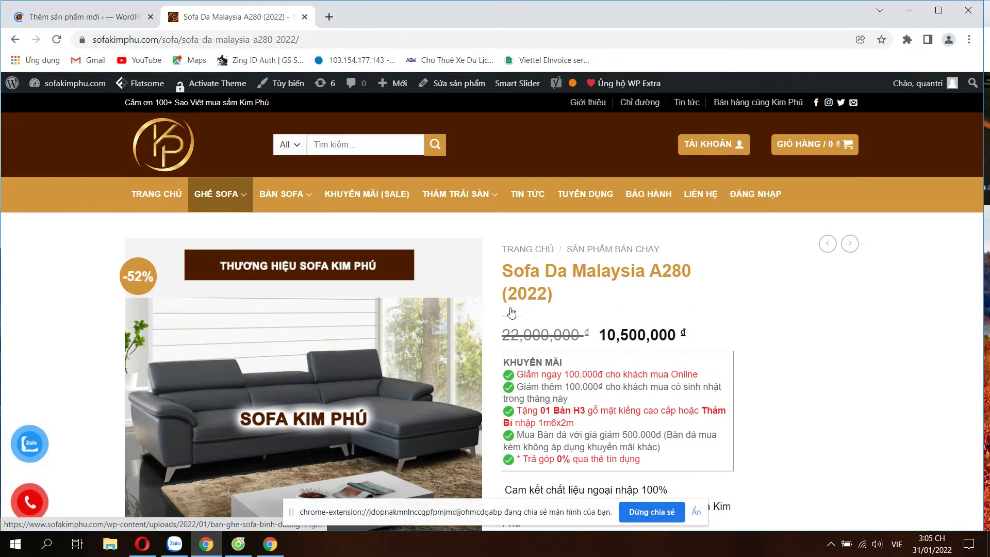
Copy the title "Sofa Da Malaysia A280 (2022)" from the storefront page into the new product's name.
{"action": "left_click_drag", "start_coordinate": [504, 269], "coordinate": [568, 298]}
{"action": "key", "text": "ctrl+c"}
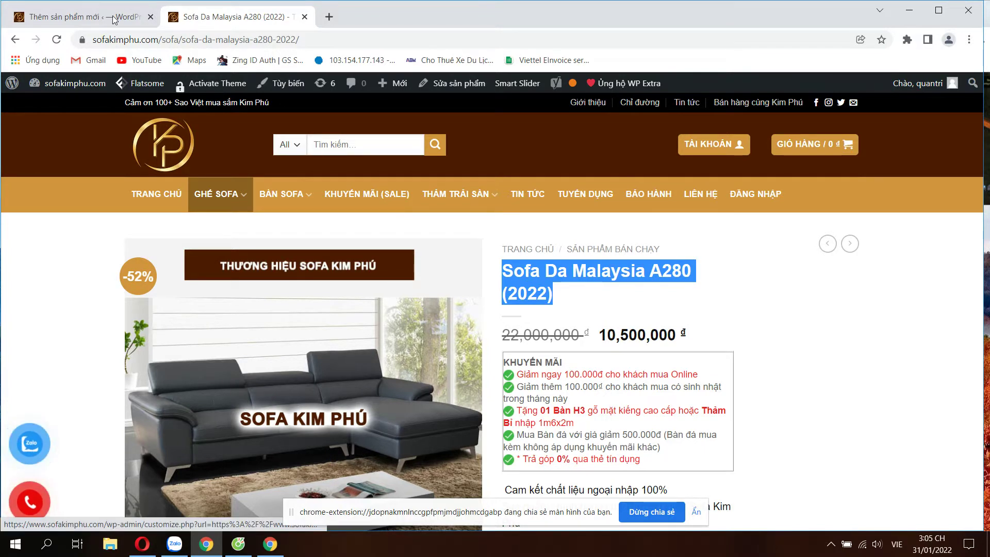
{"action": "left_click", "coordinate": [94, 20]}
{"action": "scroll", "coordinate": [312, 419], "scroll_direction": "down", "scroll_amount": 2}
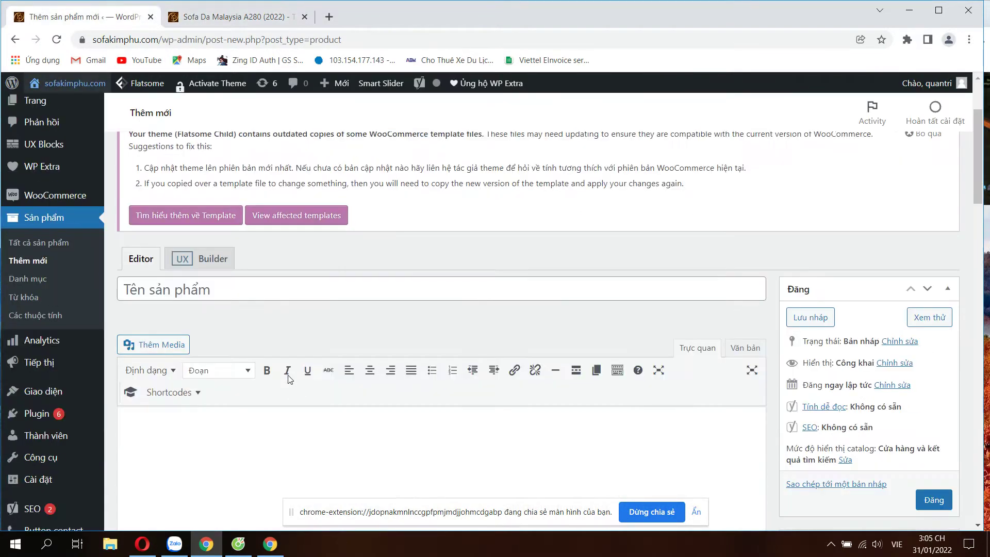
{"action": "left_click", "coordinate": [184, 292]}
{"action": "key", "text": "ctrl+v"}
{"action": "scroll", "coordinate": [184, 299], "scroll_direction": "down", "scroll_amount": 2}
{"action": "scroll", "coordinate": [196, 336], "scroll_direction": "up", "scroll_amount": 2}
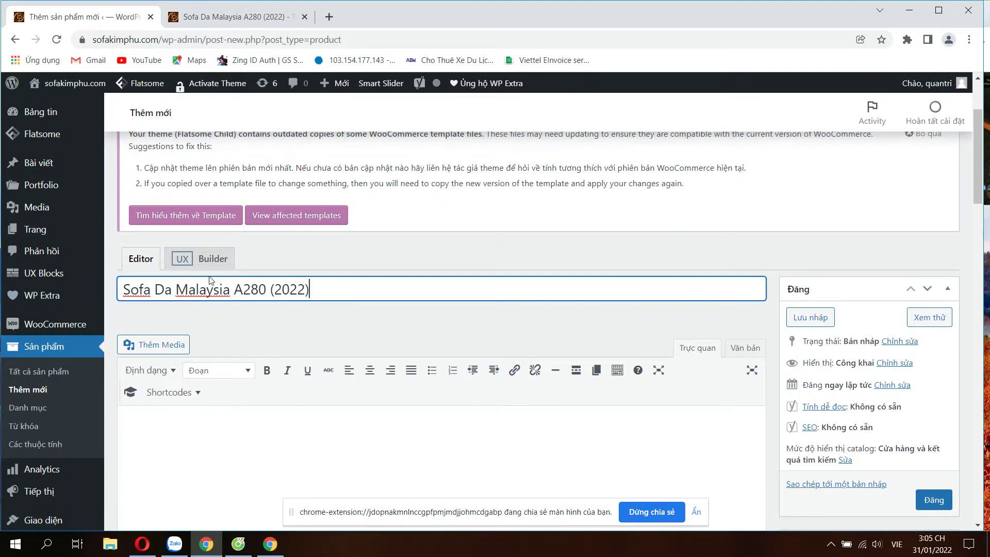
Remove "(2022)" from the new product's name so it reads "Sofa Da Malaysia A280".
{"action": "left_click_drag", "start_coordinate": [265, 290], "coordinate": [188, 290]}
{"action": "left_click", "coordinate": [165, 293]}
{"action": "left_click_drag", "start_coordinate": [325, 289], "coordinate": [268, 290]}
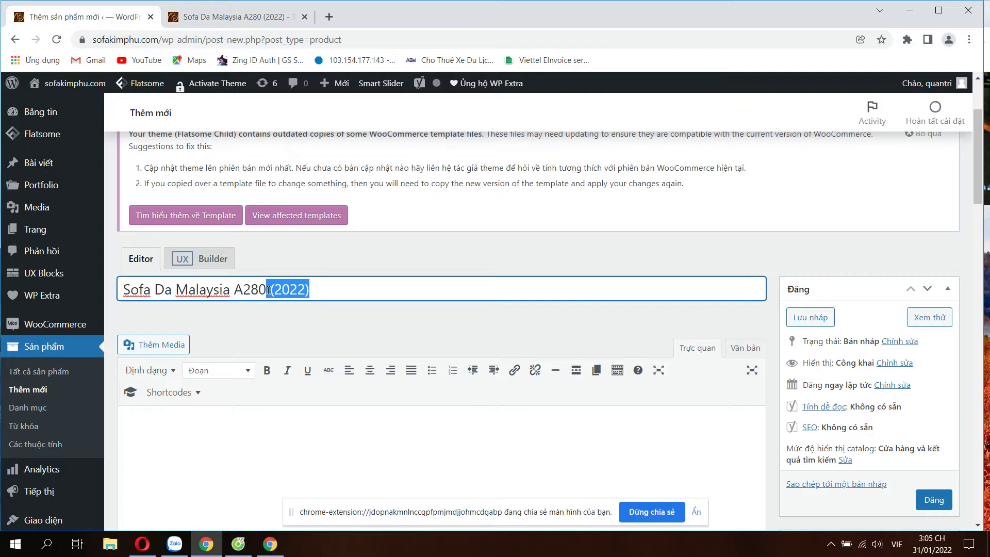
{"action": "key", "text": "BackSpace"}
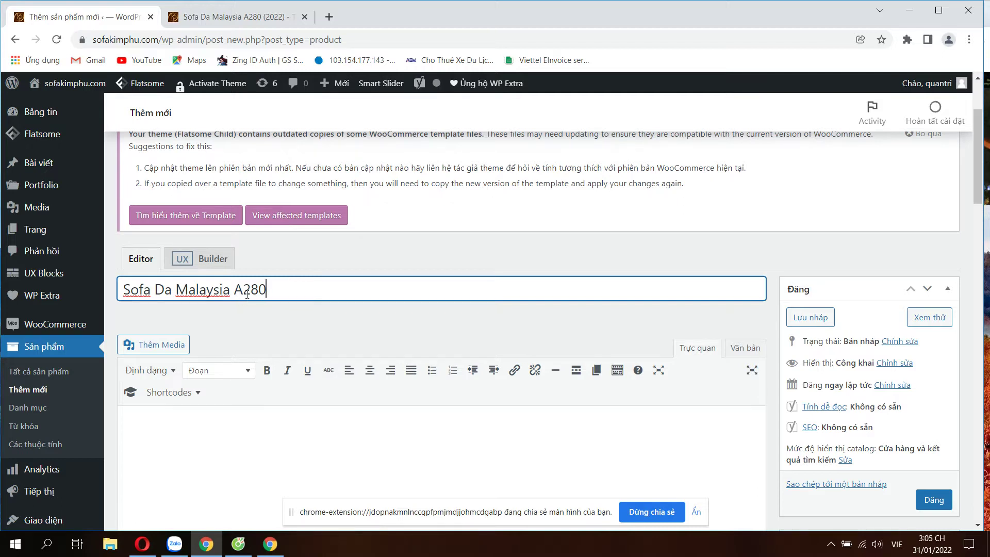
{"action": "left_click", "coordinate": [273, 472]}
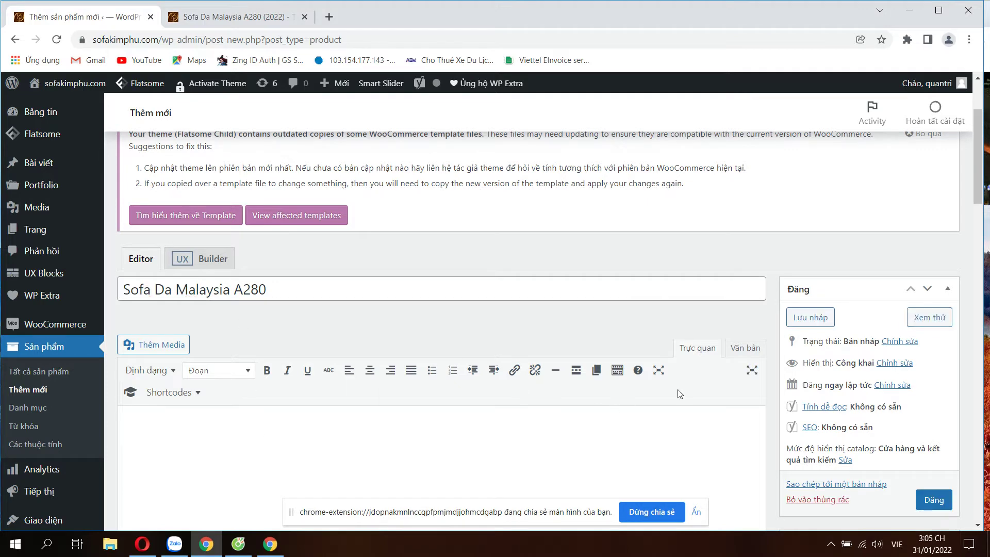
Look through the product categories available for the new product.
{"action": "scroll", "coordinate": [734, 389], "scroll_direction": "down", "scroll_amount": 3}
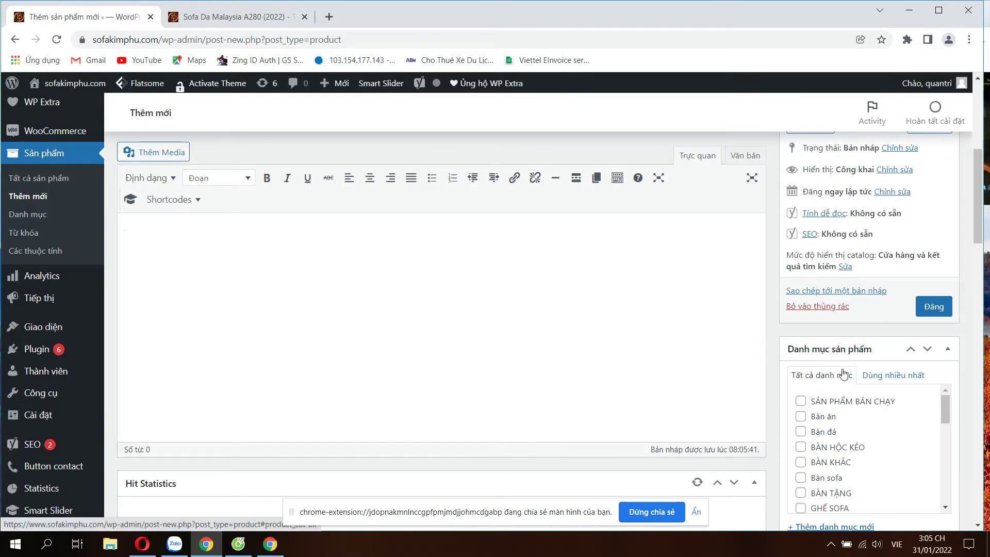
{"action": "scroll", "coordinate": [848, 413], "scroll_direction": "down", "scroll_amount": 5}
{"action": "scroll", "coordinate": [850, 416], "scroll_direction": "up", "scroll_amount": 5}
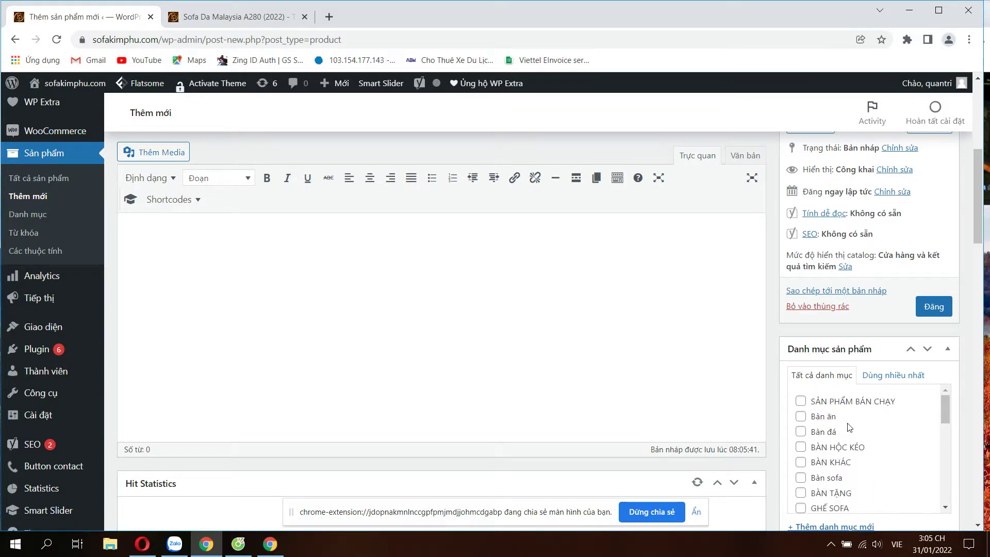
{"action": "scroll", "coordinate": [850, 427], "scroll_direction": "down", "scroll_amount": 5}
{"action": "scroll", "coordinate": [844, 467], "scroll_direction": "up", "scroll_amount": 2}
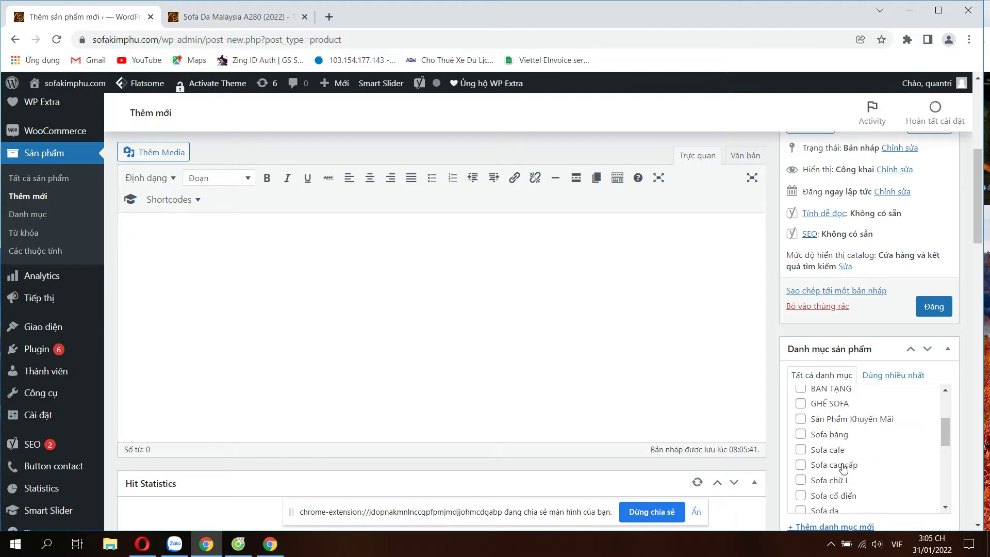
{"action": "scroll", "coordinate": [844, 467], "scroll_direction": "up", "scroll_amount": 3}
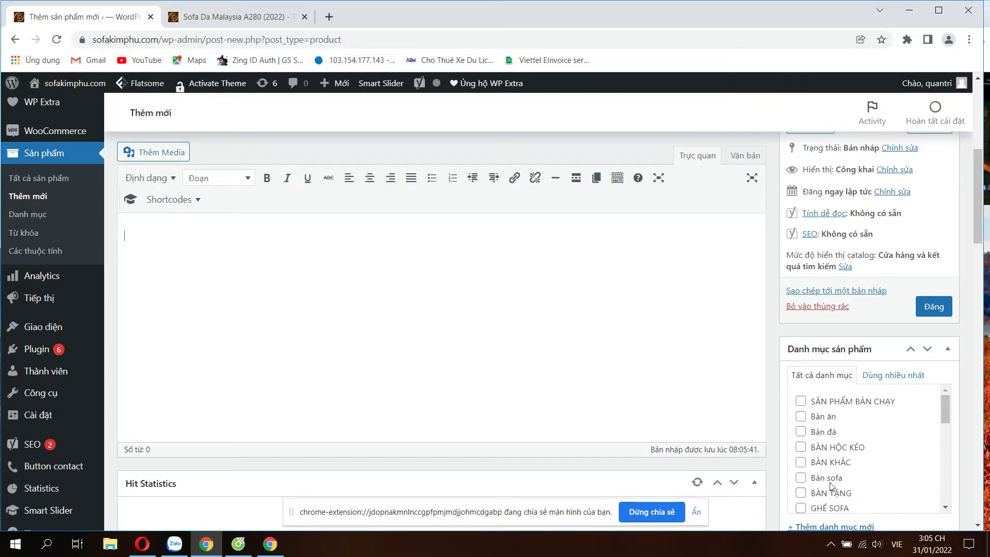
{"action": "scroll", "coordinate": [870, 488], "scroll_direction": "down", "scroll_amount": 2}
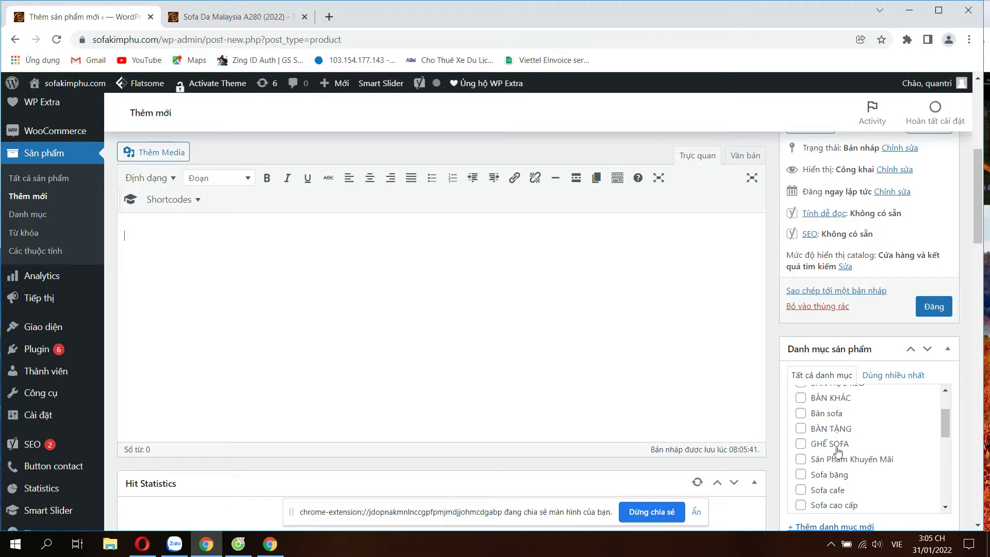
{"action": "scroll", "coordinate": [841, 434], "scroll_direction": "up", "scroll_amount": 3}
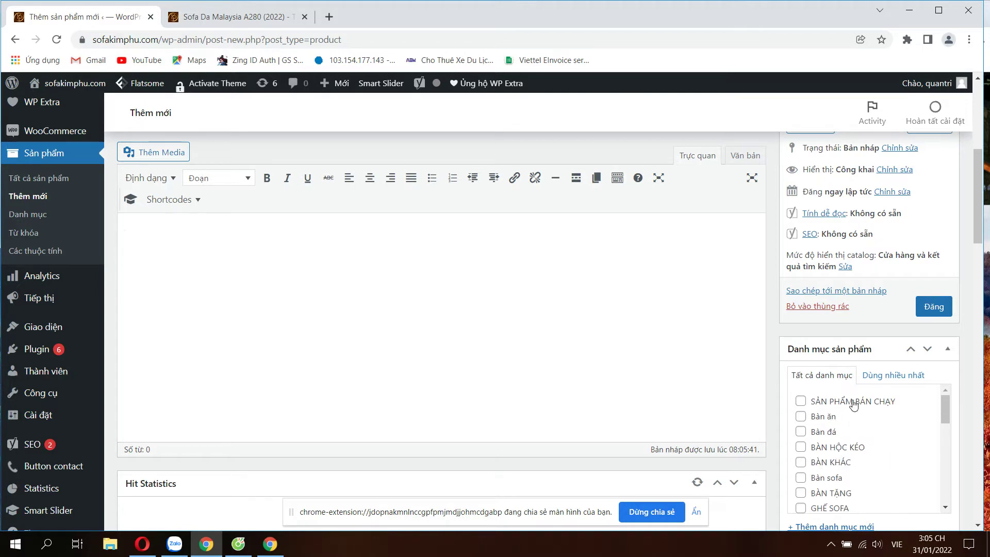
{"action": "left_click", "coordinate": [214, 16]}
{"action": "left_click", "coordinate": [83, 16]}
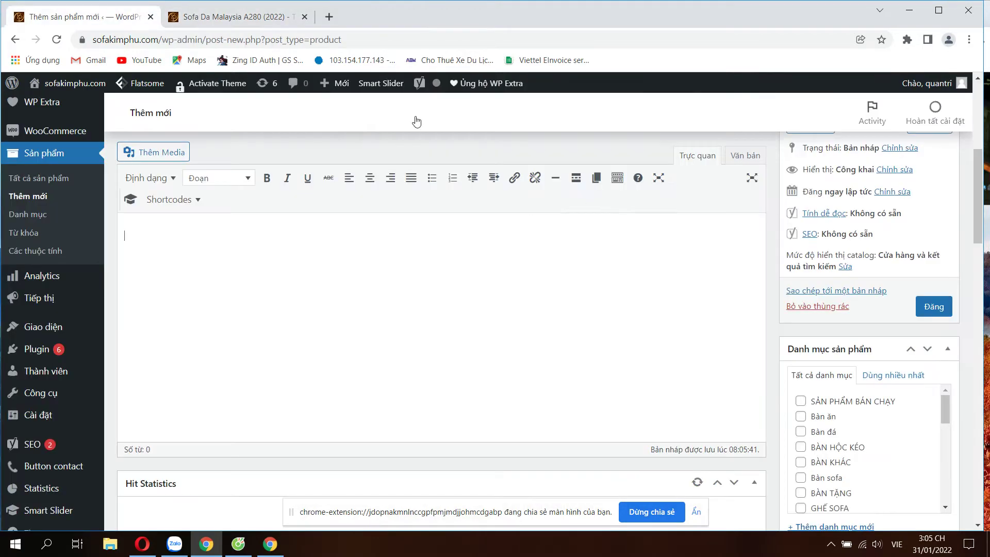
Assign the new product to the categories SẢN PHẨM BÁN CHẠY and GHẾ SOFA.
{"action": "left_click", "coordinate": [852, 408]}
{"action": "scroll", "coordinate": [843, 422], "scroll_direction": "down", "scroll_amount": 2}
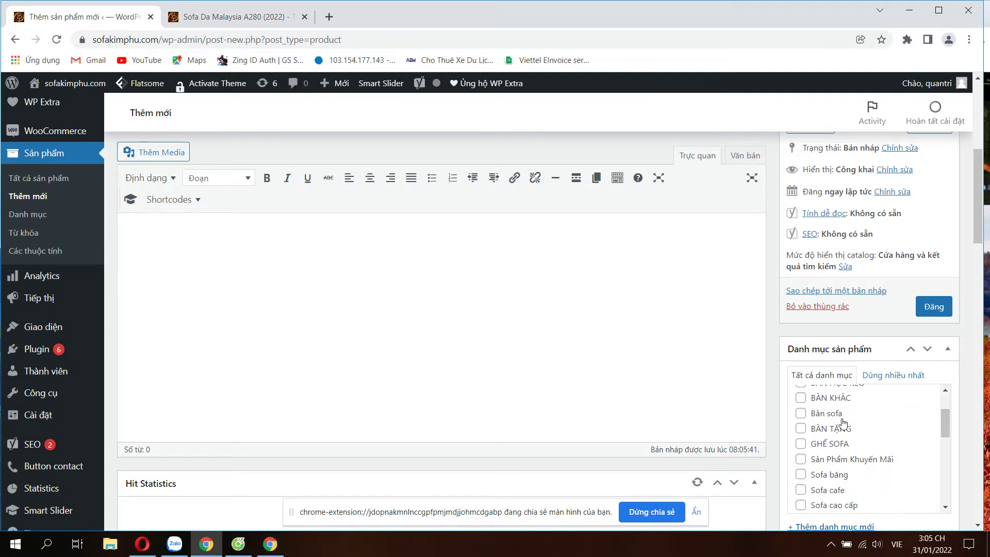
{"action": "left_click", "coordinate": [826, 449]}
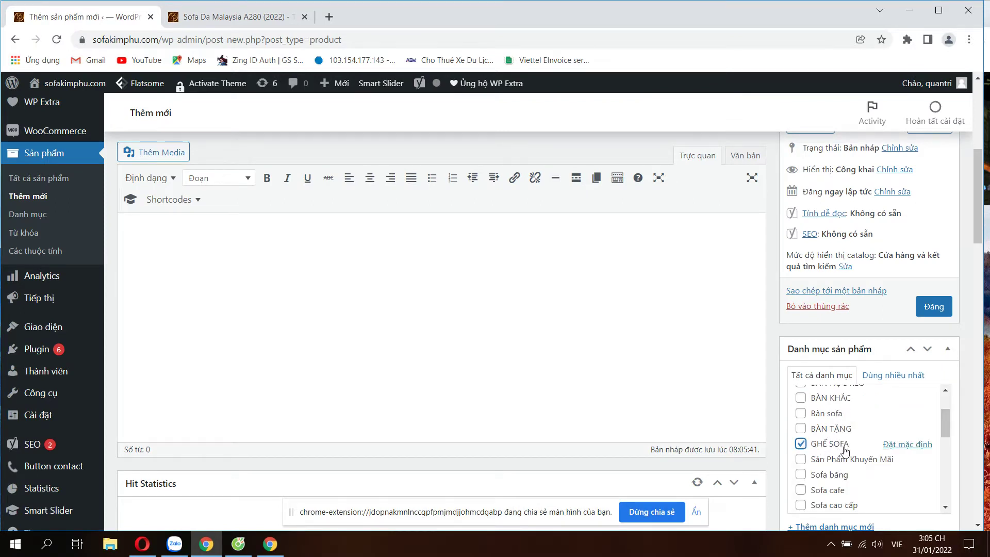
{"action": "scroll", "coordinate": [856, 454], "scroll_direction": "down", "scroll_amount": 5}
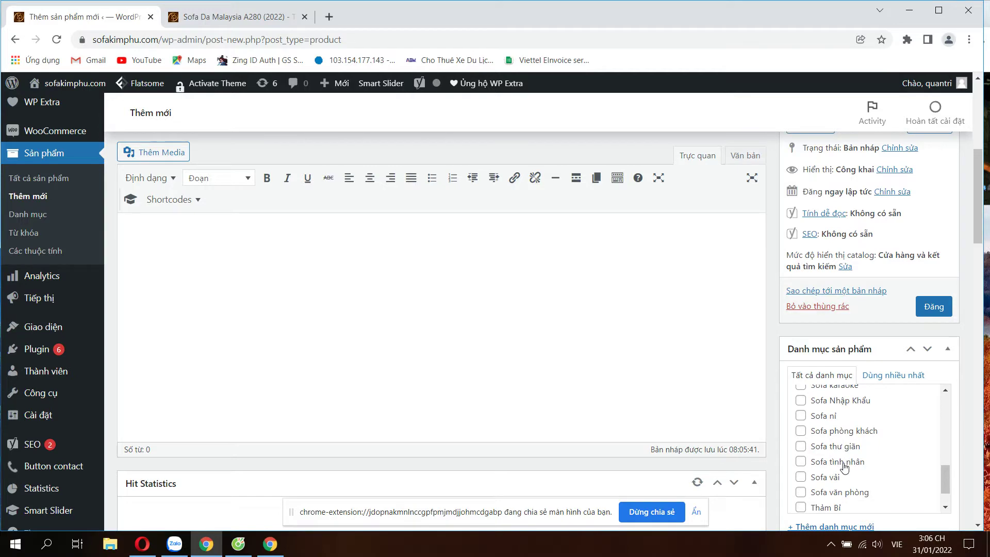
{"action": "scroll", "coordinate": [843, 466], "scroll_direction": "down", "scroll_amount": 1}
{"action": "scroll", "coordinate": [846, 472], "scroll_direction": "up", "scroll_amount": 8}
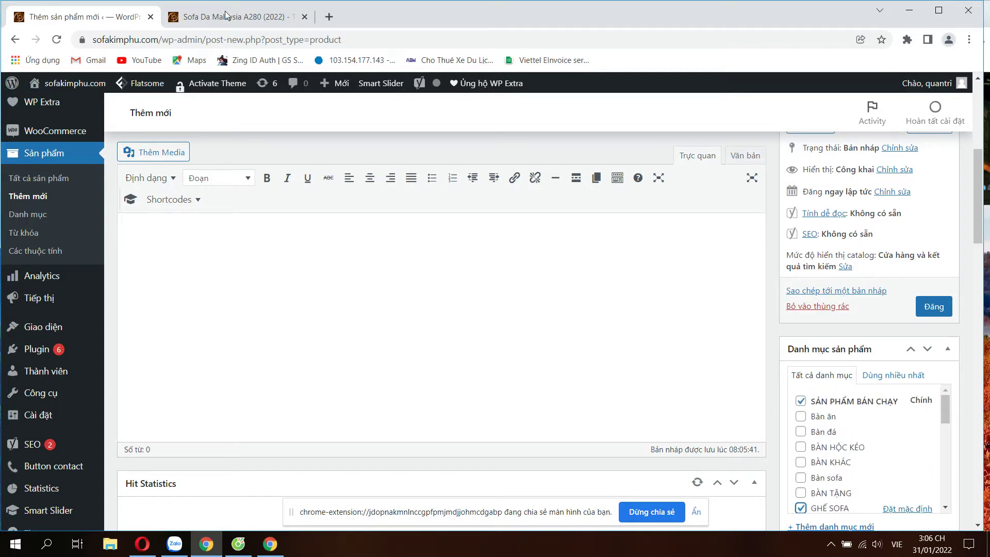
Review the product image and details on the Sofa Da Malaysia A280 (2022) storefront page, and return to the new product form.
{"action": "left_click", "coordinate": [225, 14]}
{"action": "scroll", "coordinate": [316, 285], "scroll_direction": "down", "scroll_amount": 2}
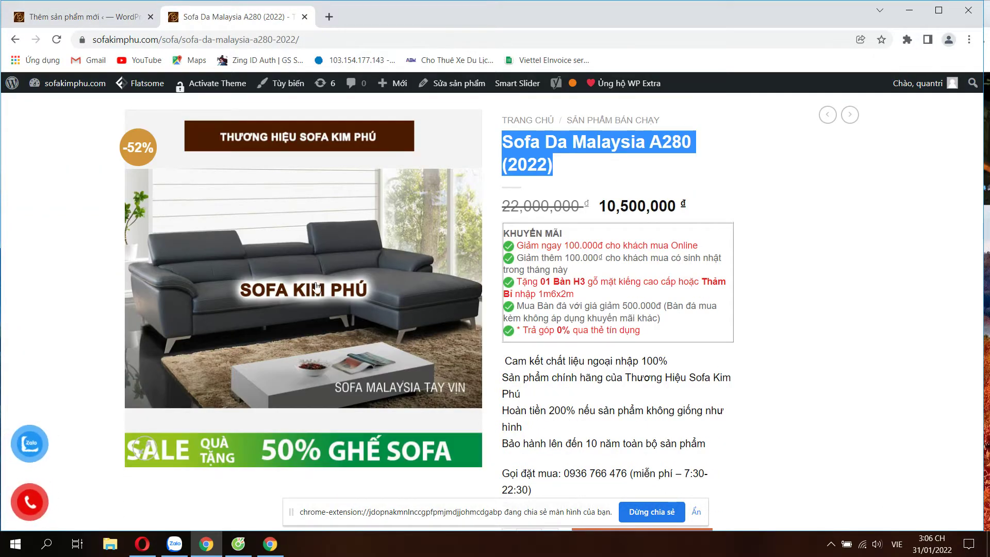
{"action": "key", "text": "ctrl+shift+Tab"}
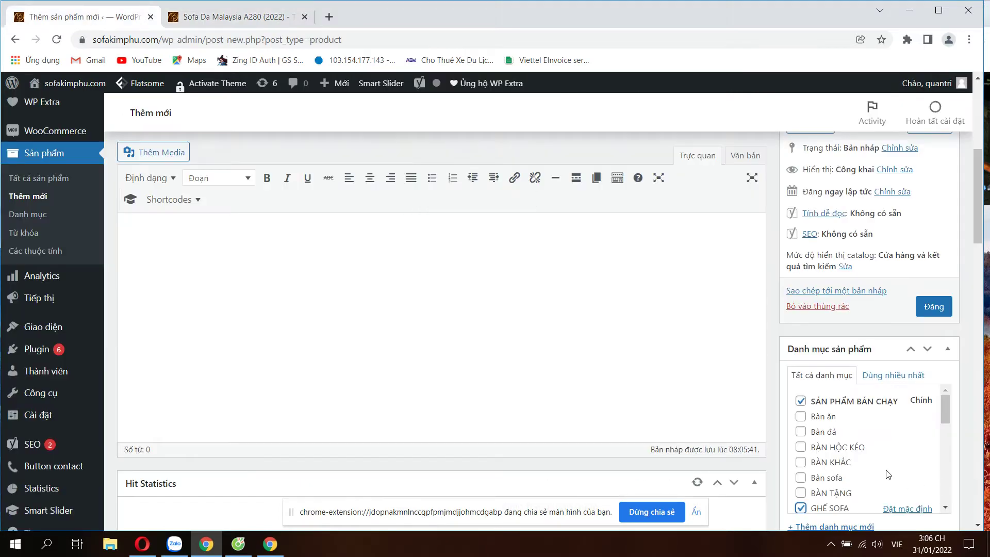
Assign the new product to the Sofa góc category as well.
{"action": "scroll", "coordinate": [888, 473], "scroll_direction": "down", "scroll_amount": 3}
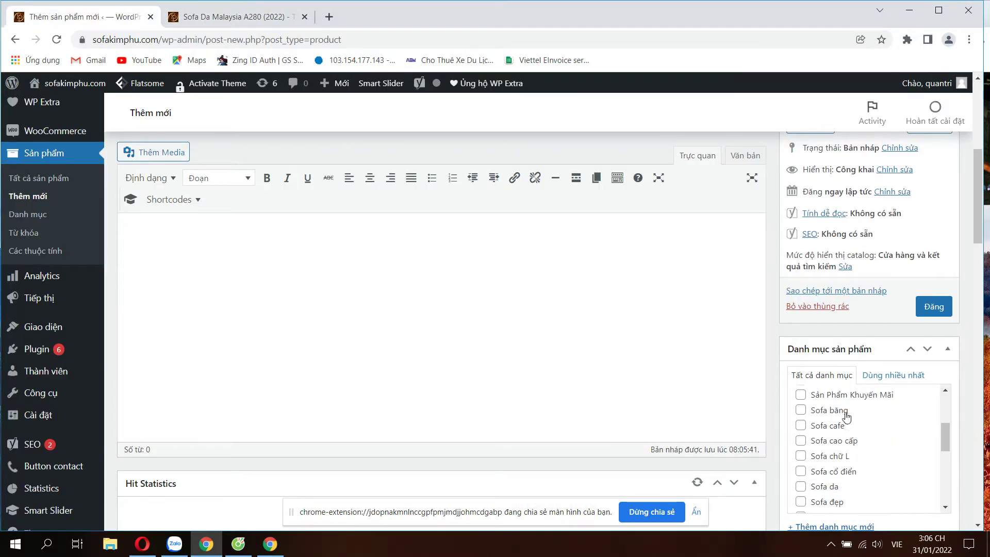
{"action": "scroll", "coordinate": [847, 462], "scroll_direction": "down", "scroll_amount": 1}
{"action": "left_click", "coordinate": [826, 500]}
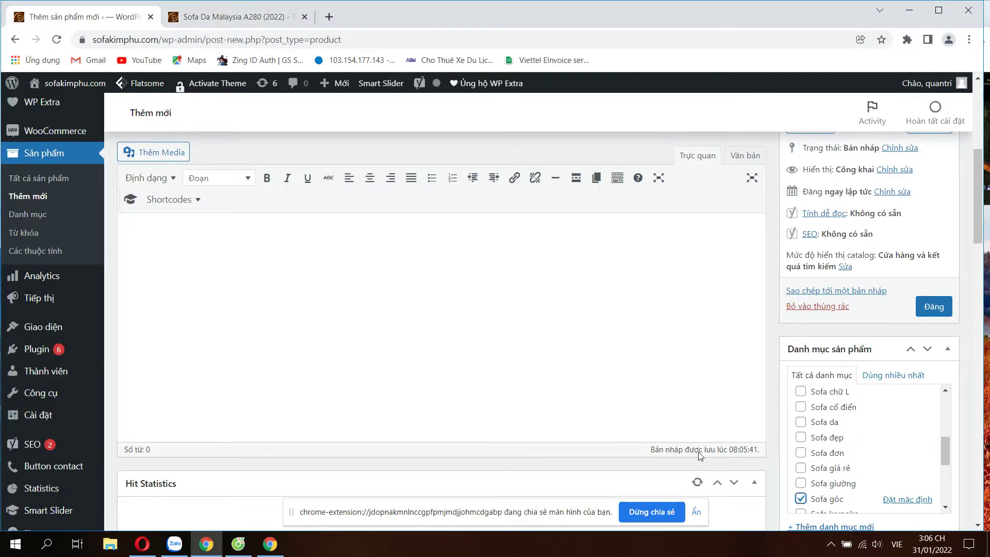
Save the sofa image from the Sofa Da Malaysia A280 (2022) storefront page to the Desktop as ban-ghe-sofa-binh-duong-11.
{"action": "scroll", "coordinate": [732, 457], "scroll_direction": "down", "scroll_amount": 6}
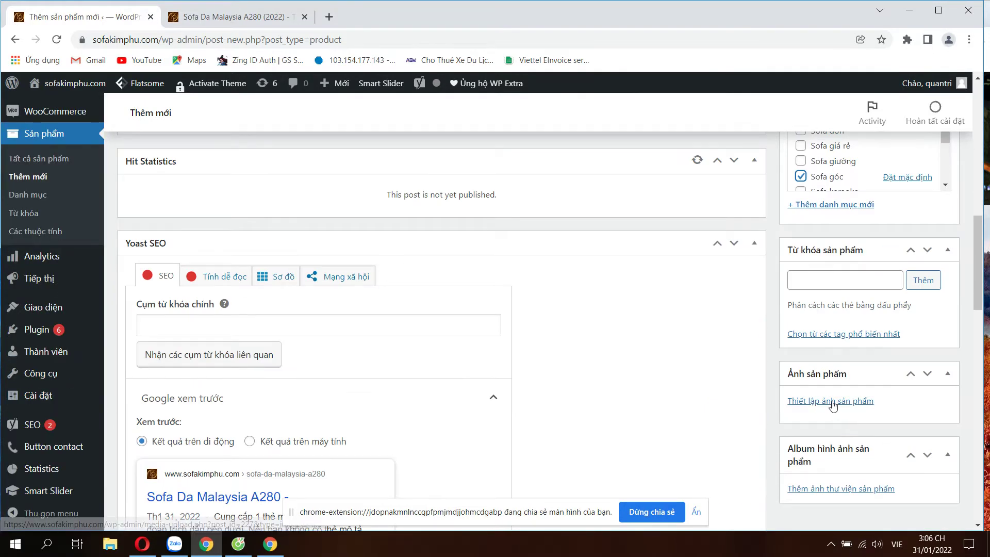
{"action": "left_click", "coordinate": [219, 17]}
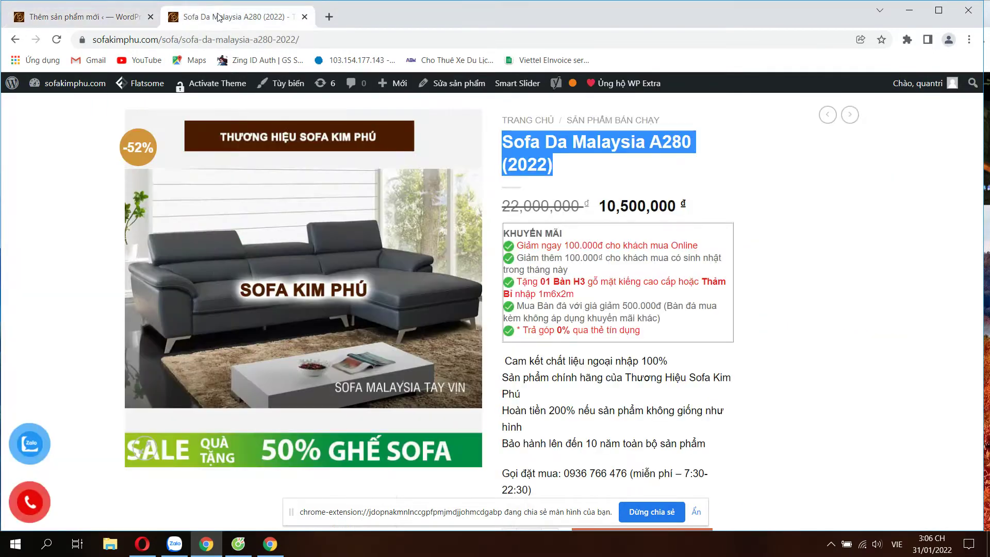
{"action": "right_click", "coordinate": [303, 268]}
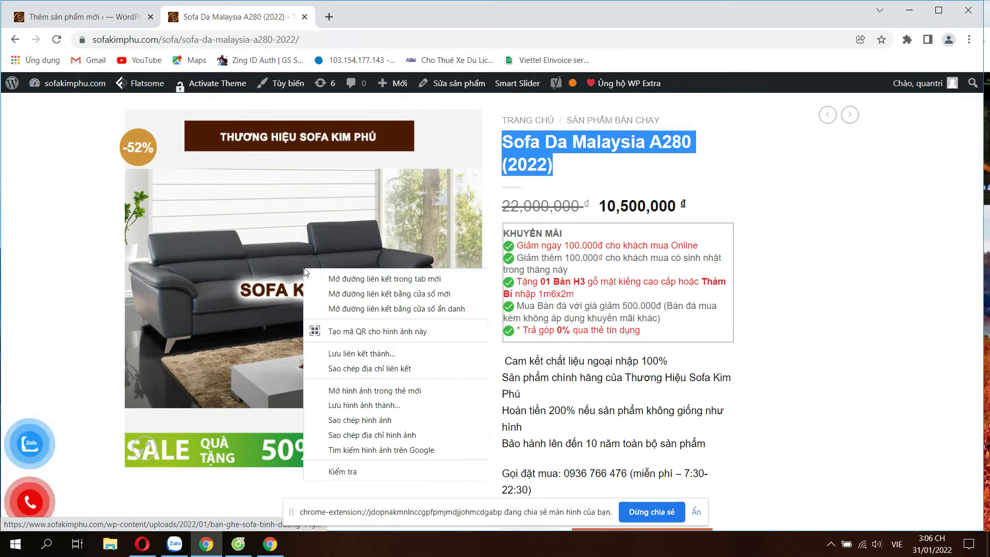
{"action": "right_click", "coordinate": [236, 224]}
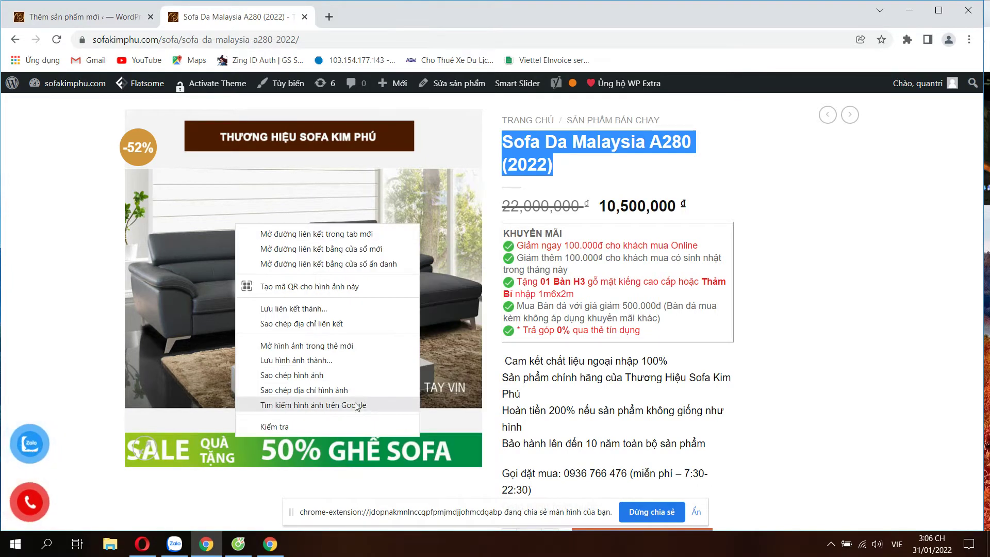
{"action": "left_click", "coordinate": [293, 361]}
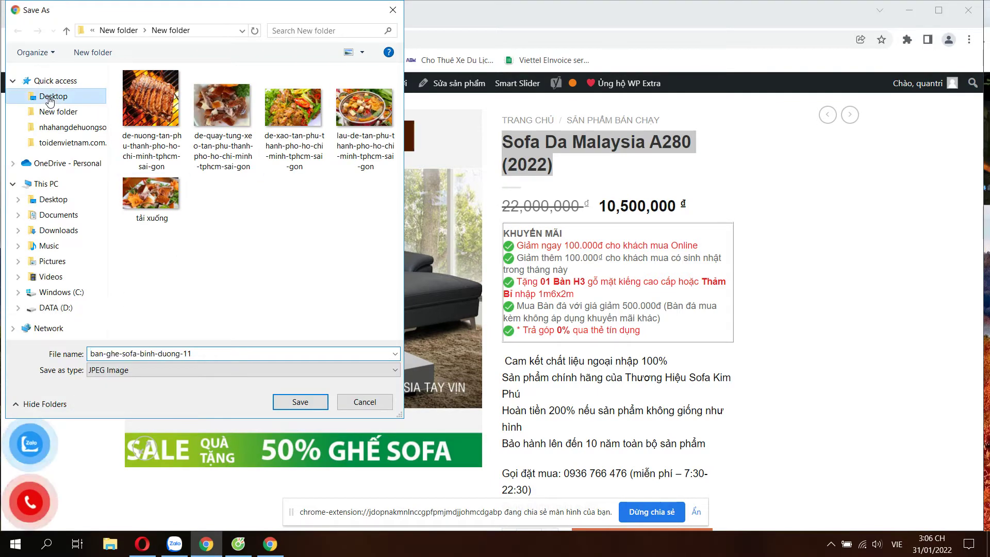
{"action": "left_click", "coordinate": [49, 101]}
{"action": "left_click", "coordinate": [300, 402]}
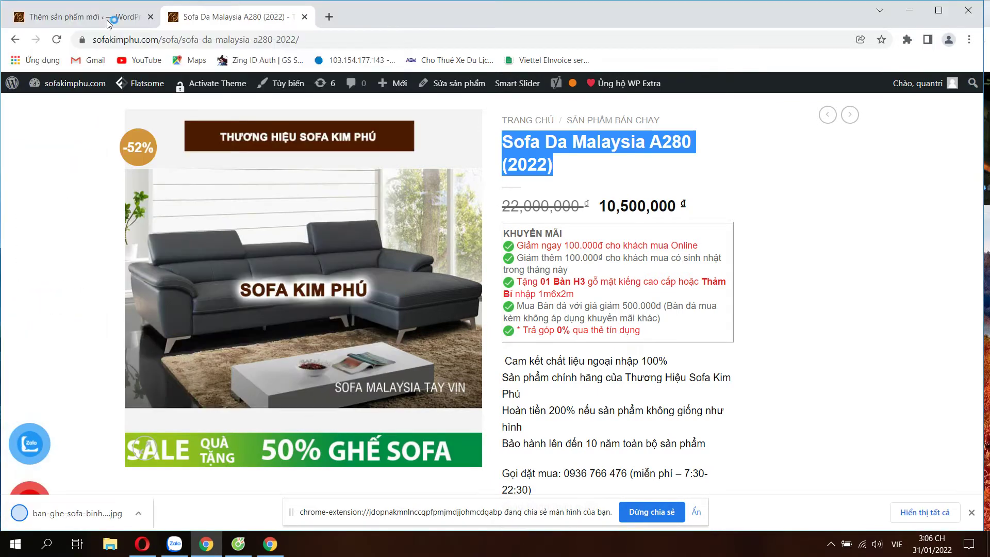
Upload ban-ghe-sofa-binh-duong-11 from the Desktop and set it as the new product's main image.
{"action": "left_click", "coordinate": [108, 21]}
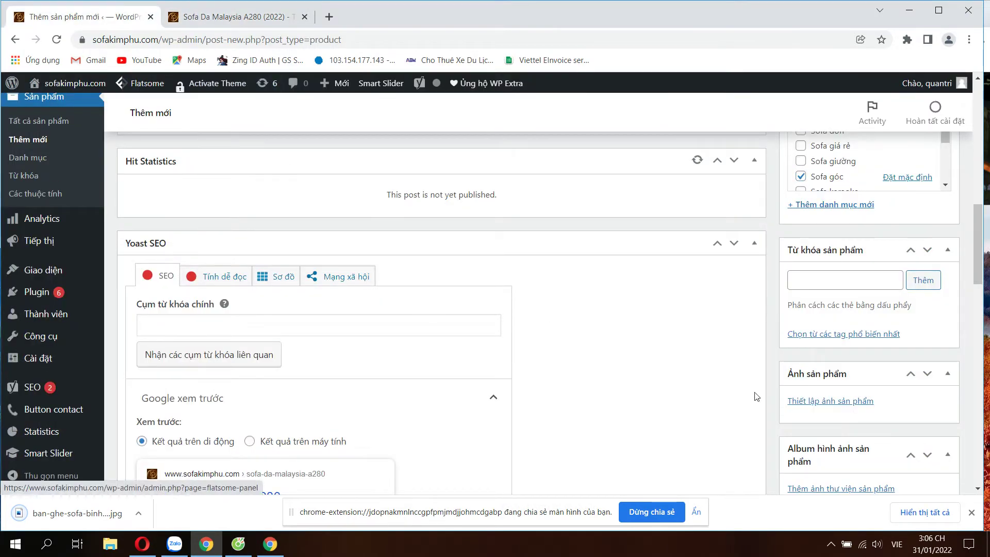
{"action": "scroll", "coordinate": [756, 396], "scroll_direction": "down", "scroll_amount": 2}
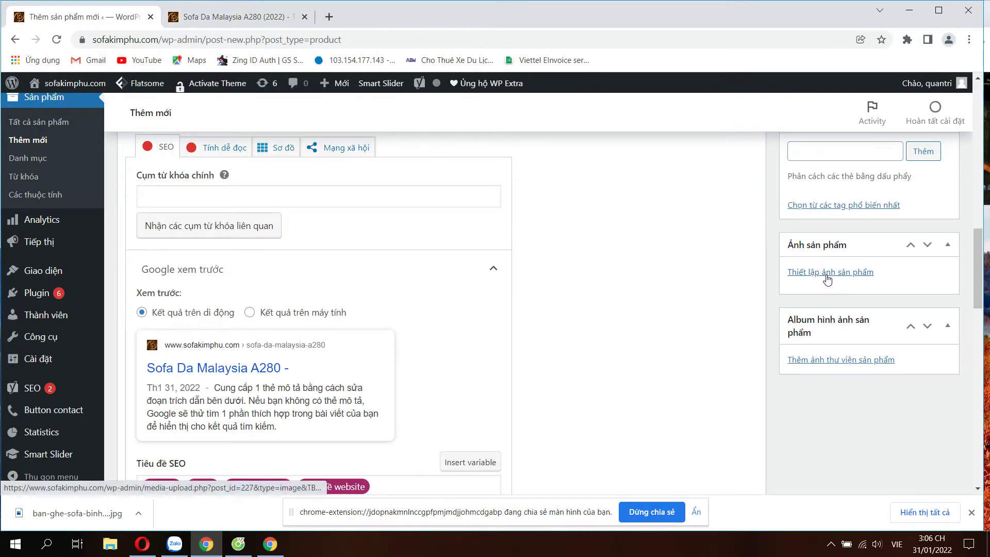
{"action": "left_click", "coordinate": [826, 273]}
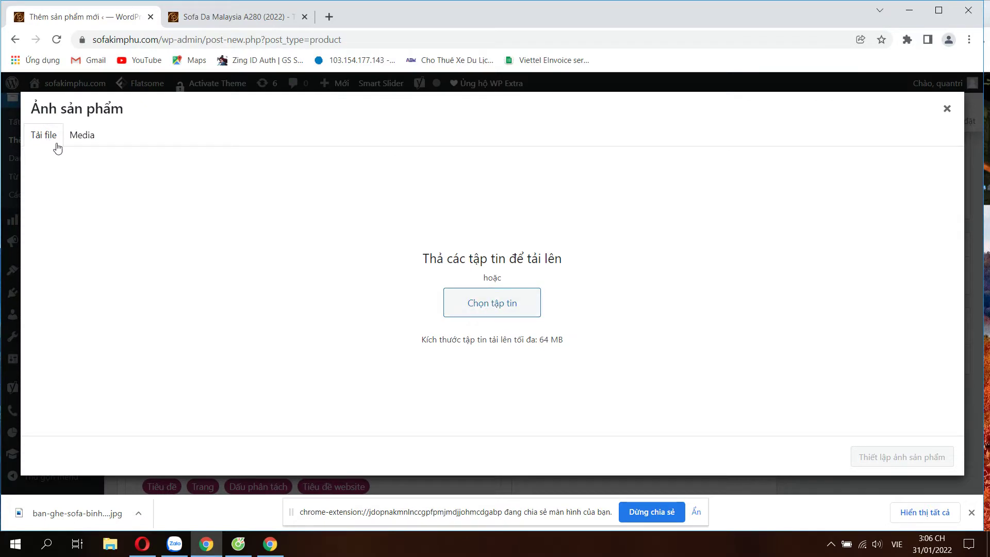
{"action": "left_click", "coordinate": [485, 309]}
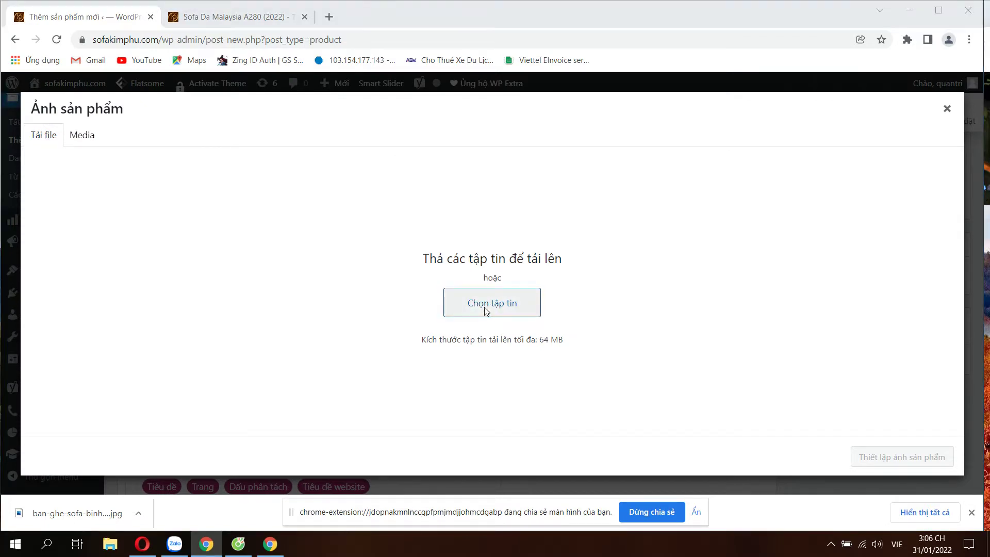
{"action": "left_click", "coordinate": [63, 98]}
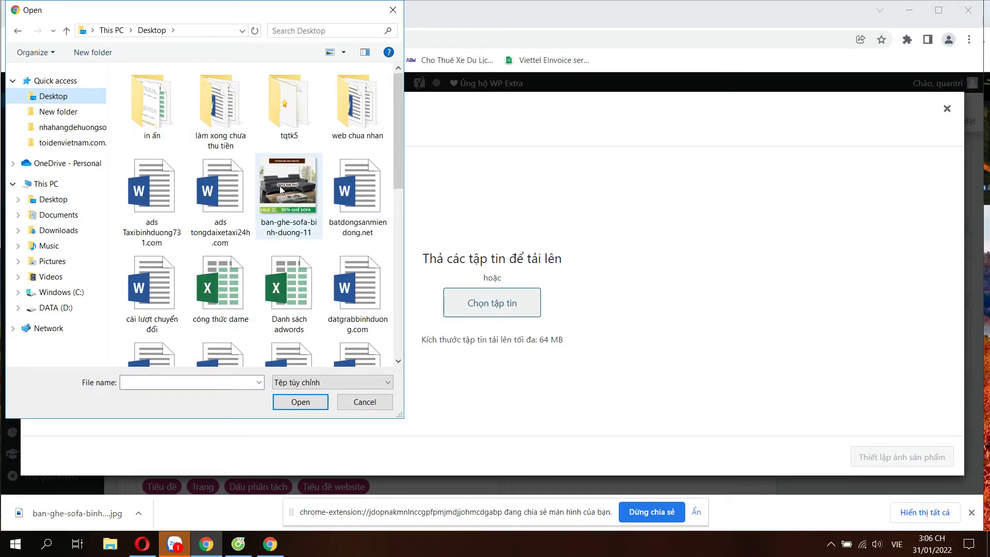
{"action": "left_click", "coordinate": [295, 193]}
{"action": "left_click", "coordinate": [307, 403]}
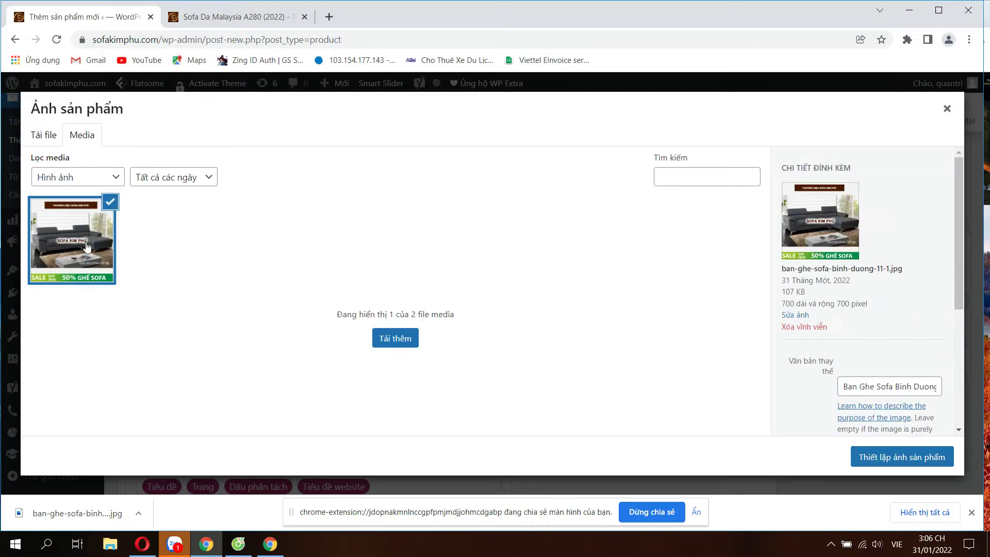
{"action": "left_click", "coordinate": [908, 464]}
{"action": "scroll", "coordinate": [858, 227], "scroll_direction": "down", "scroll_amount": 3}
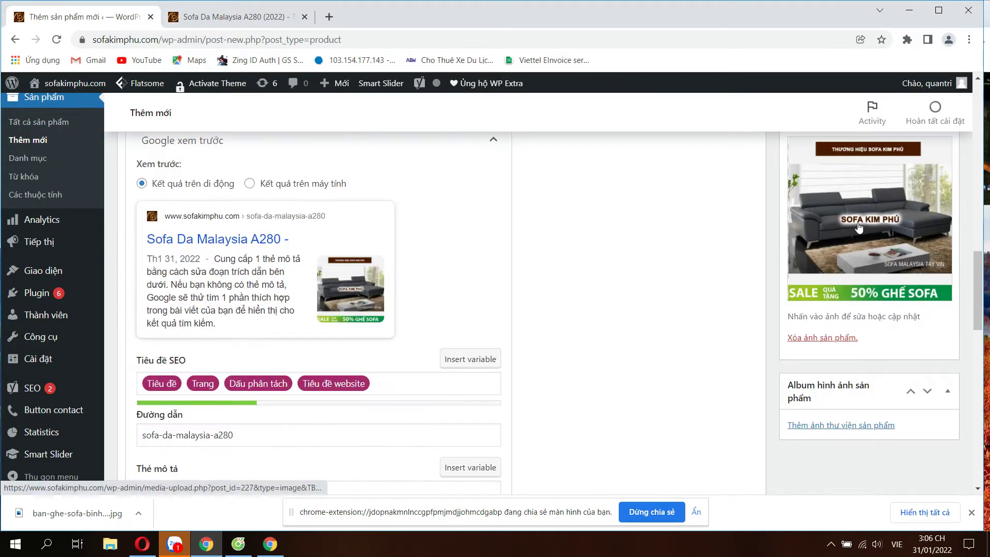
{"action": "scroll", "coordinate": [846, 268], "scroll_direction": "up", "scroll_amount": 3}
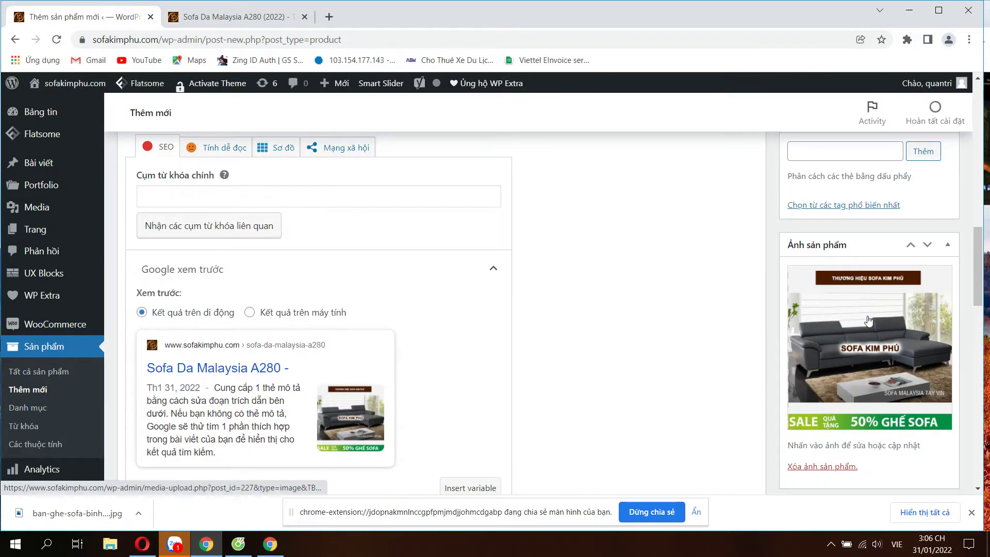
{"action": "scroll", "coordinate": [877, 337], "scroll_direction": "down", "scroll_amount": 3}
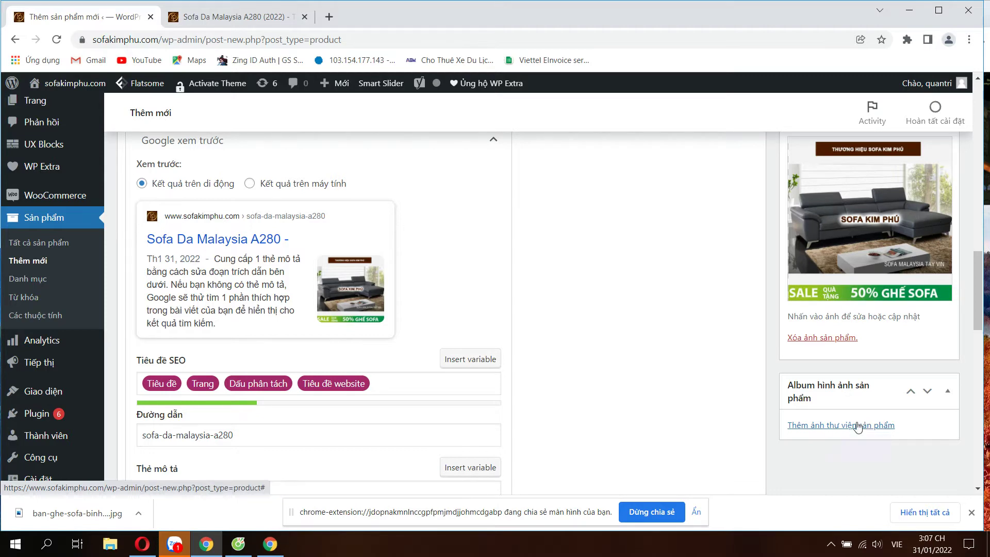
Set the regular price to 22000000 and the sale price to 10500000, taking both from the storefront product page.
{"action": "scroll", "coordinate": [861, 433], "scroll_direction": "down", "scroll_amount": 10}
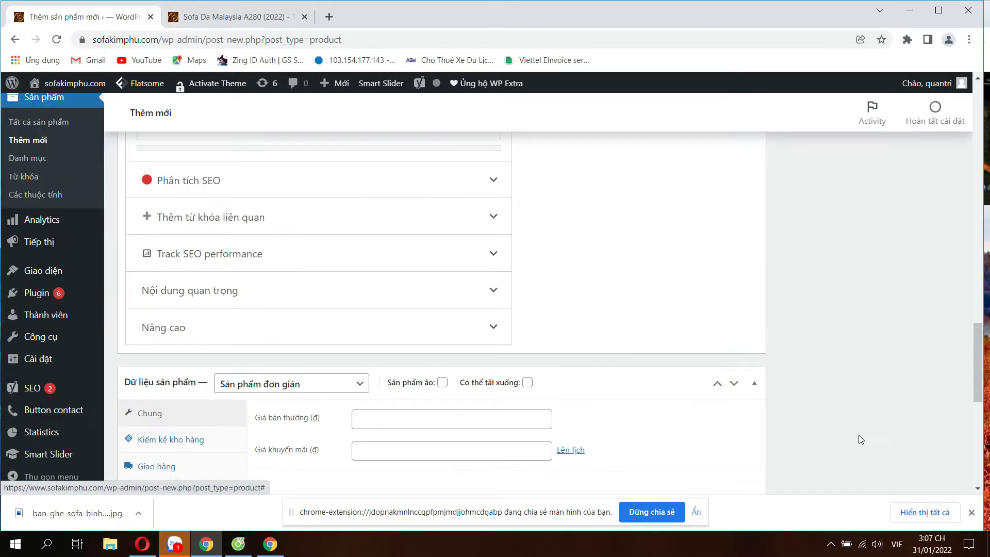
{"action": "scroll", "coordinate": [467, 345], "scroll_direction": "up", "scroll_amount": 1}
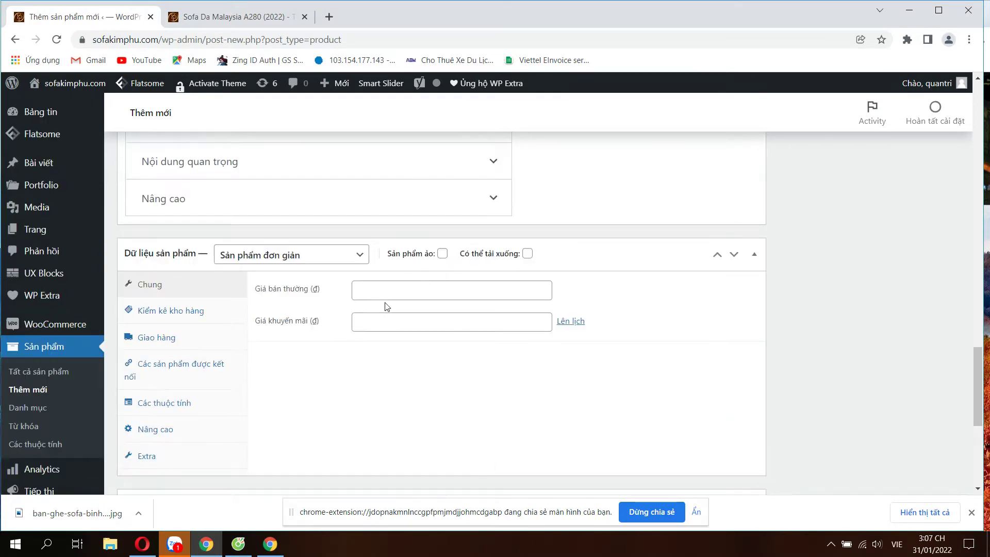
{"action": "scroll", "coordinate": [387, 310], "scroll_direction": "up", "scroll_amount": 10}
{"action": "key", "text": "ctrl+Tab"}
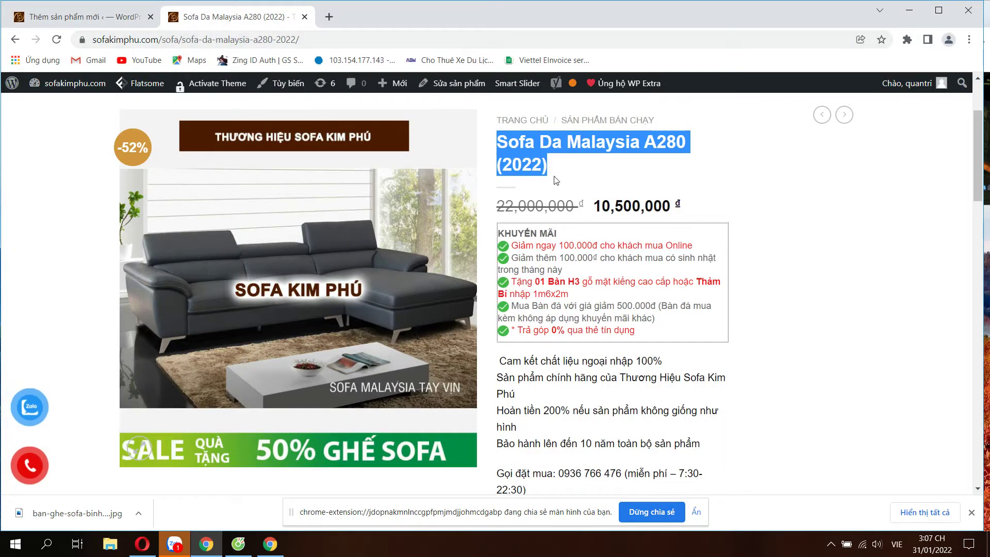
{"action": "left_click_drag", "start_coordinate": [497, 206], "coordinate": [574, 209]}
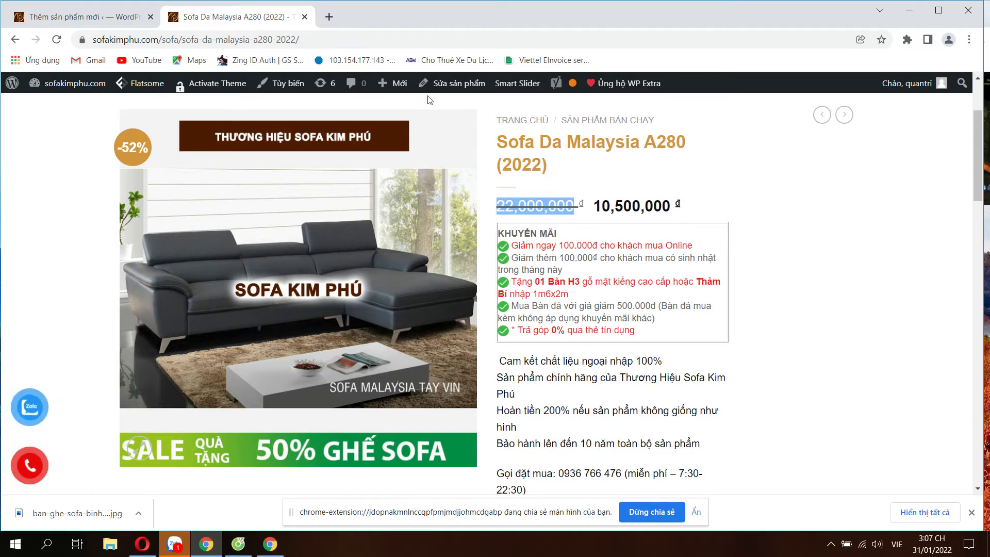
{"action": "left_click", "coordinate": [127, 20]}
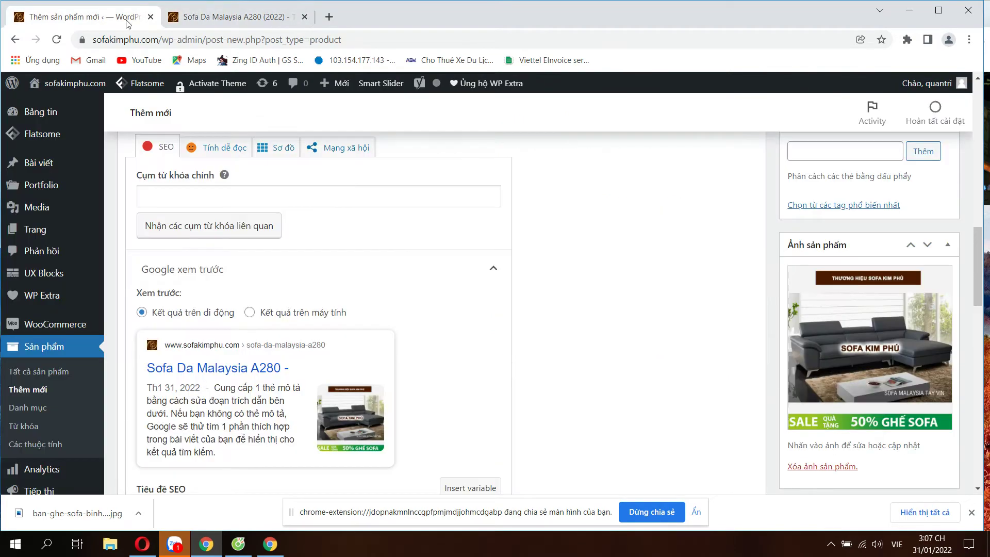
{"action": "scroll", "coordinate": [526, 310], "scroll_direction": "down", "scroll_amount": 10}
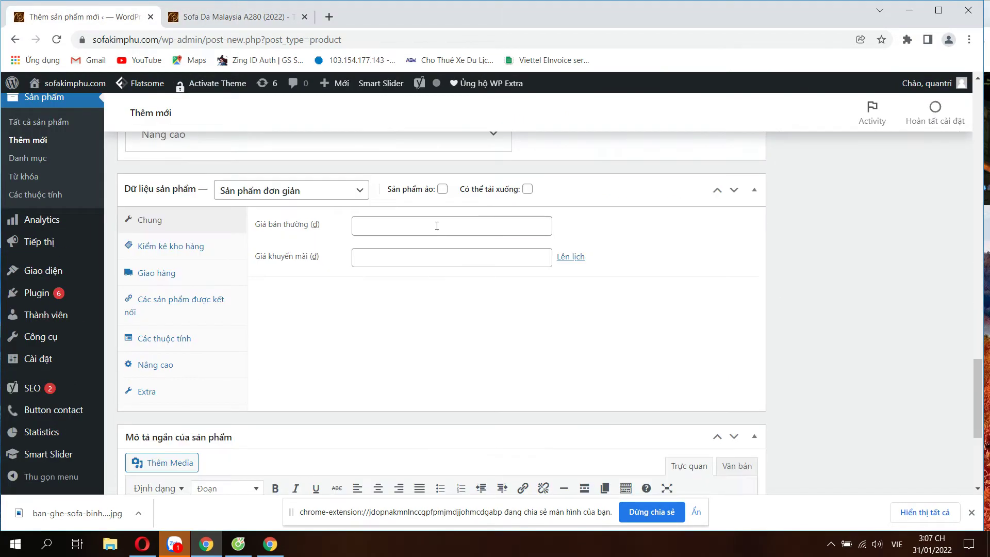
{"action": "left_click", "coordinate": [428, 224]}
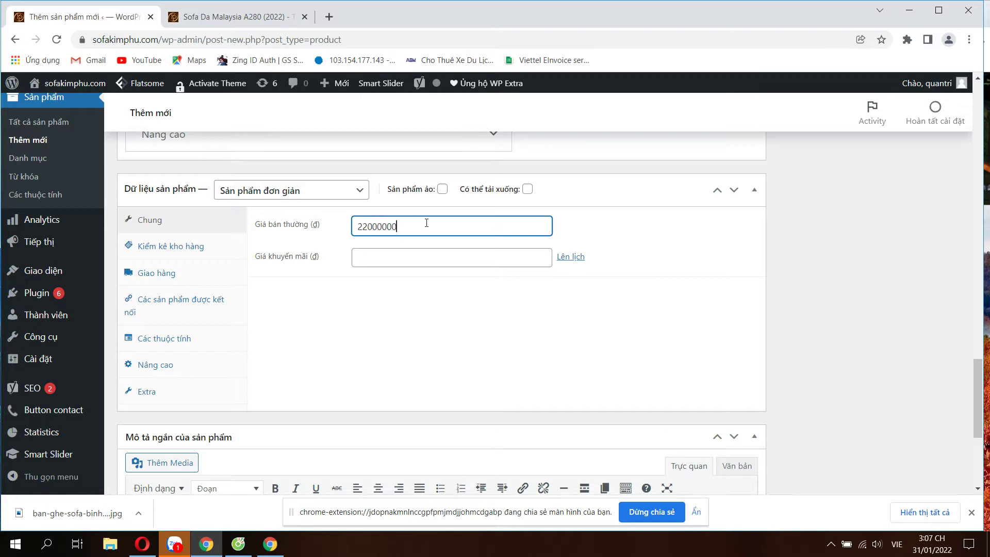
{"action": "left_click", "coordinate": [402, 266]}
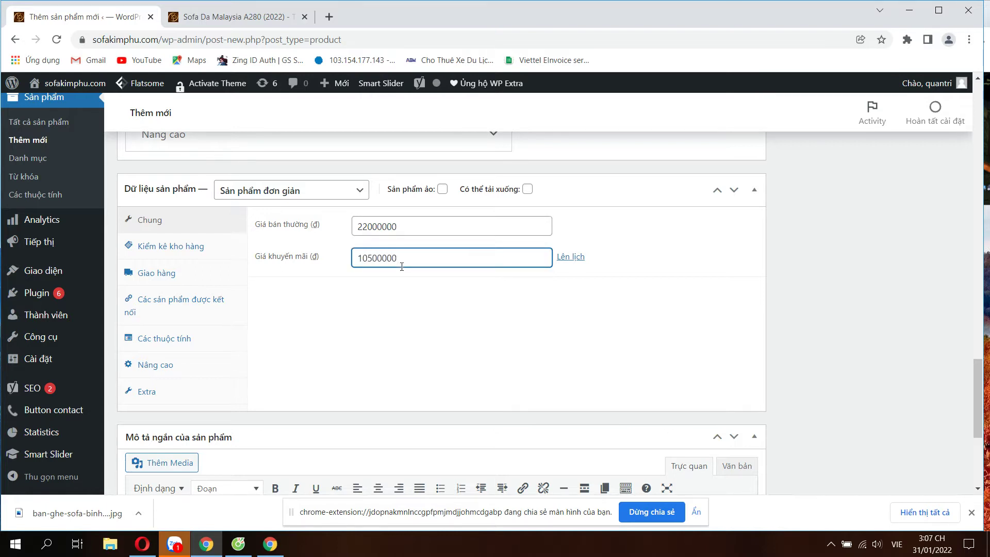
{"action": "left_click", "coordinate": [412, 331]}
Copy the KHUYẾN MÃI promotion text from the storefront product page and return to the new product's short description.
{"action": "scroll", "coordinate": [370, 394], "scroll_direction": "down", "scroll_amount": 4}
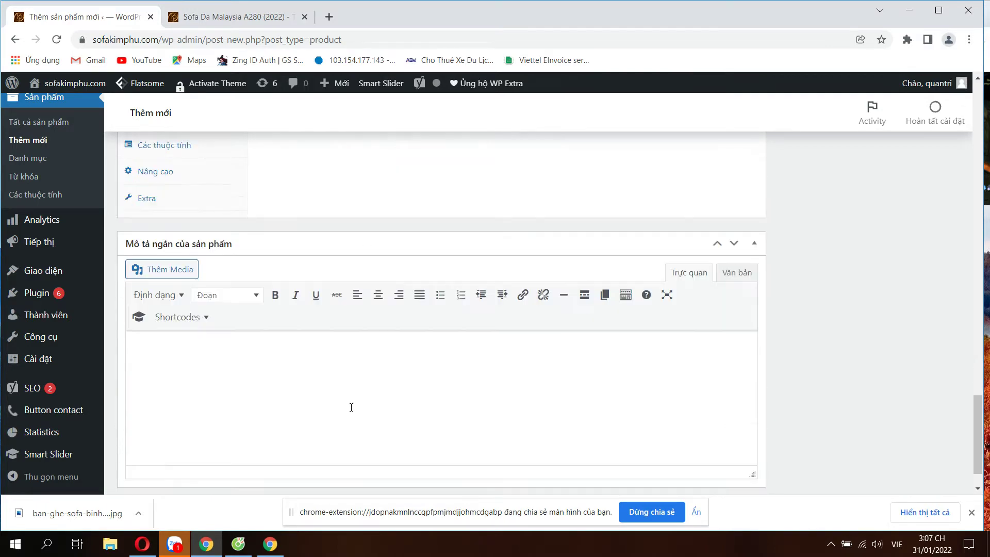
{"action": "left_click", "coordinate": [267, 16]}
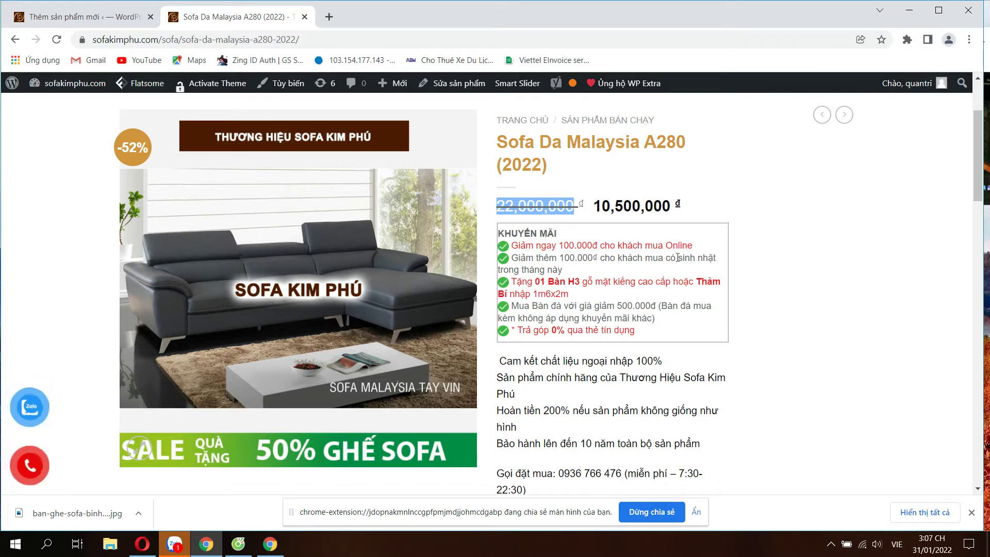
{"action": "left_click_drag", "start_coordinate": [499, 230], "coordinate": [666, 333]}
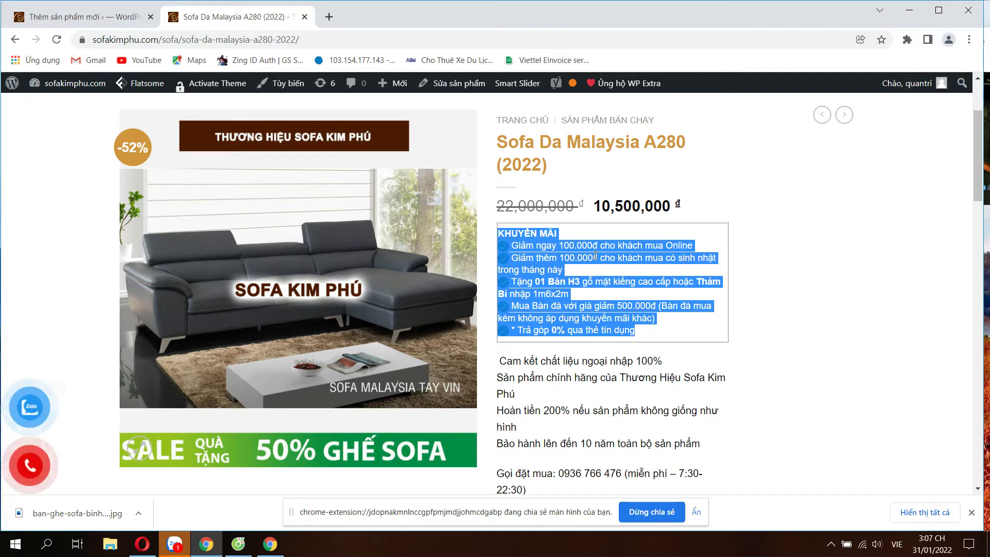
{"action": "left_click", "coordinate": [643, 337]}
{"action": "left_click_drag", "start_coordinate": [644, 336], "coordinate": [498, 229]}
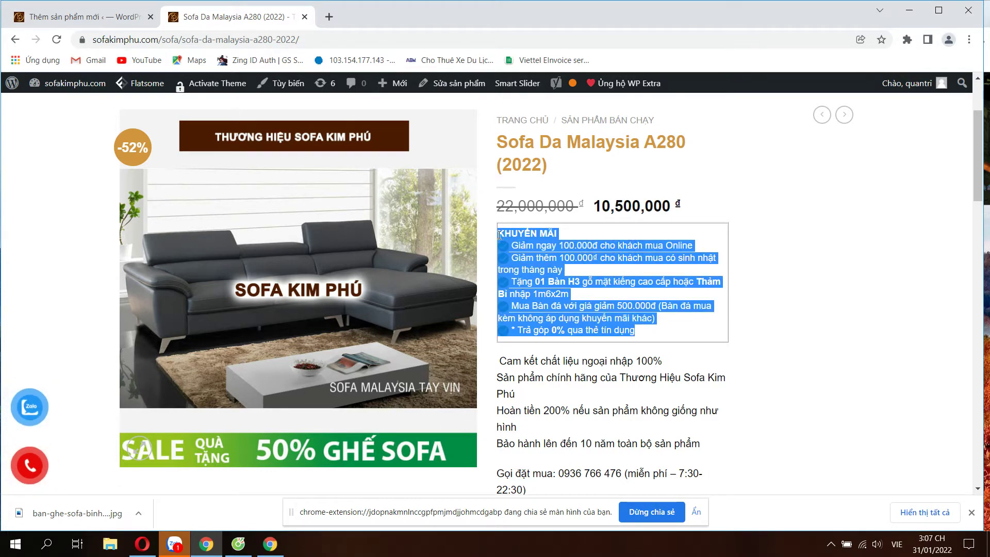
{"action": "left_click", "coordinate": [82, 17]}
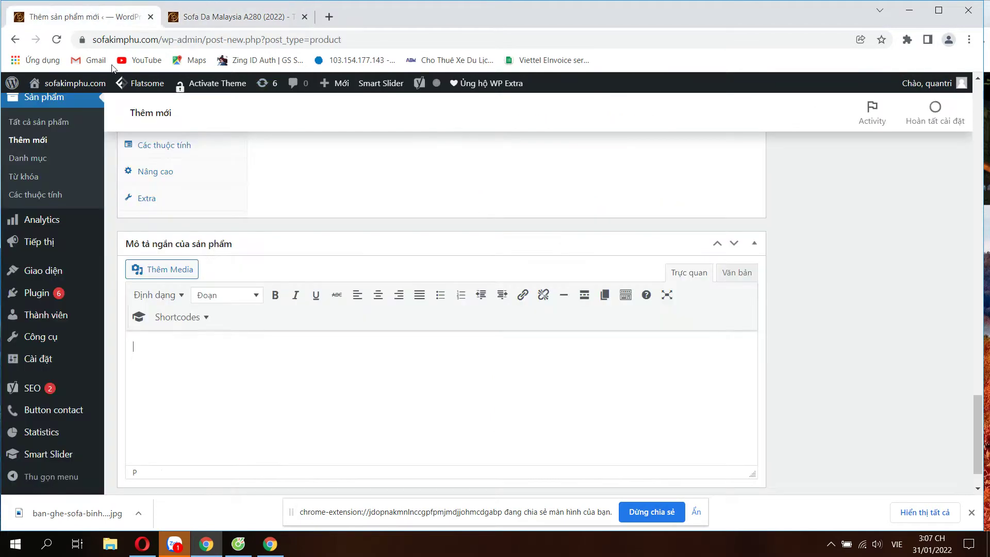
{"action": "left_click", "coordinate": [298, 21]}
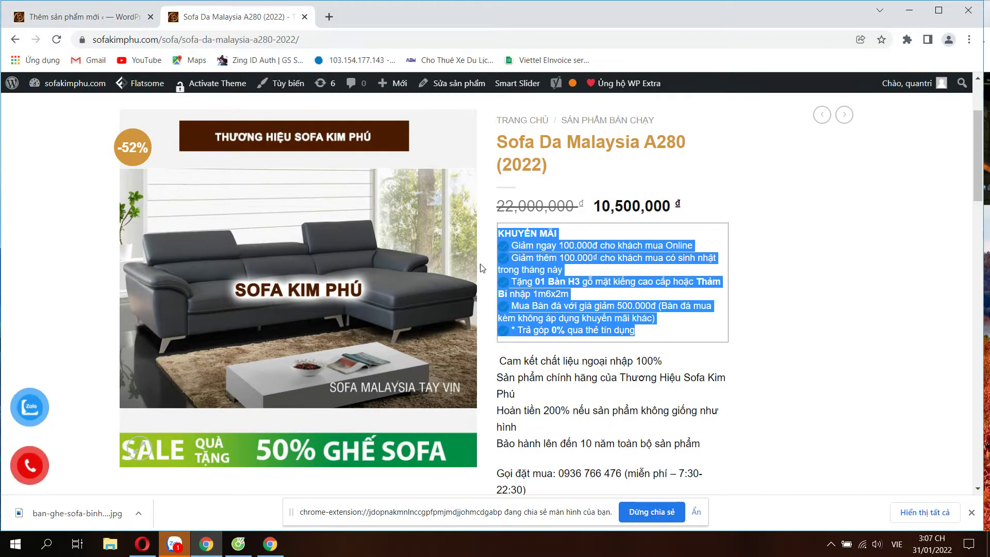
{"action": "left_click", "coordinate": [83, 16]}
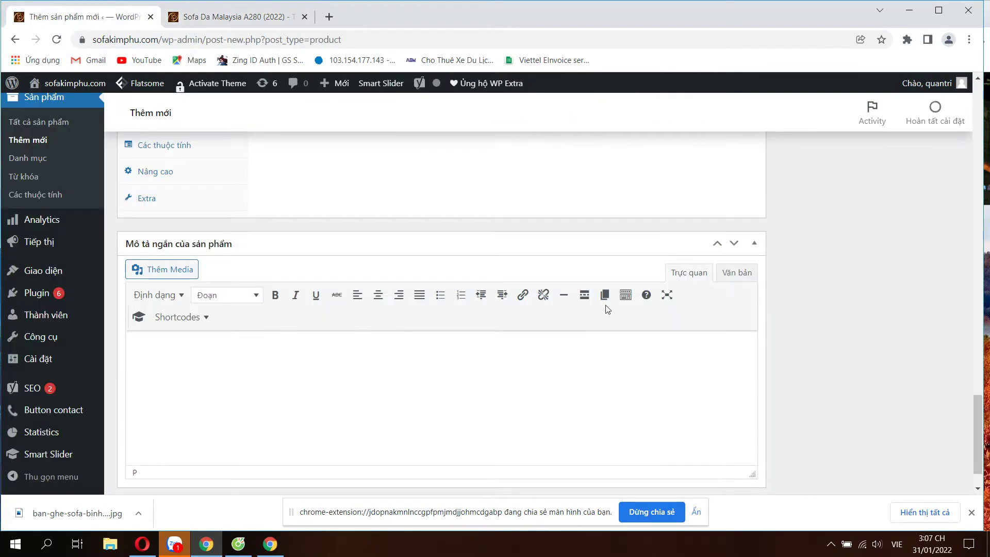
Show the short description editor's extra formatting tools and insert a 1 x 1 table into the description.
{"action": "left_click", "coordinate": [626, 295]}
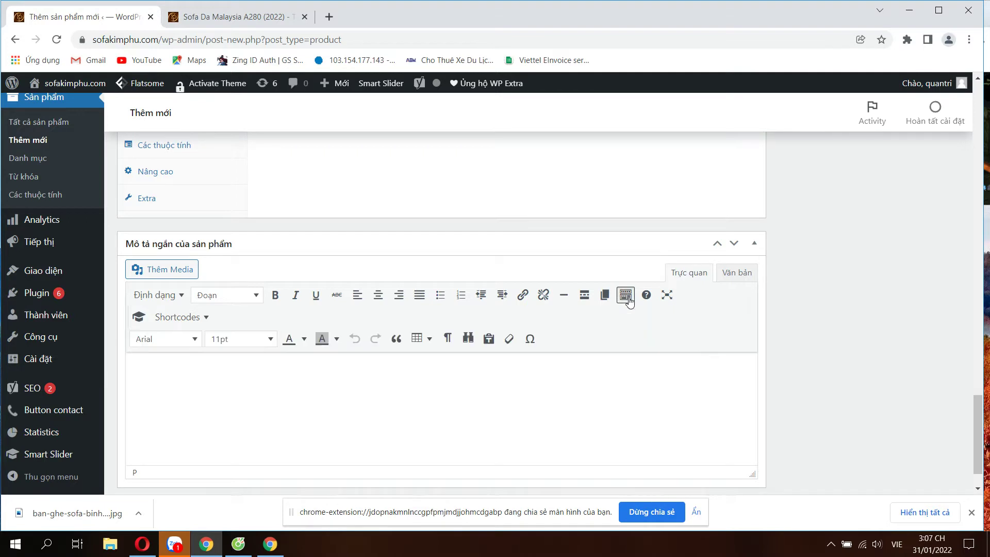
{"action": "left_click", "coordinate": [427, 339]}
{"action": "mouse_move", "coordinate": [459, 364]}
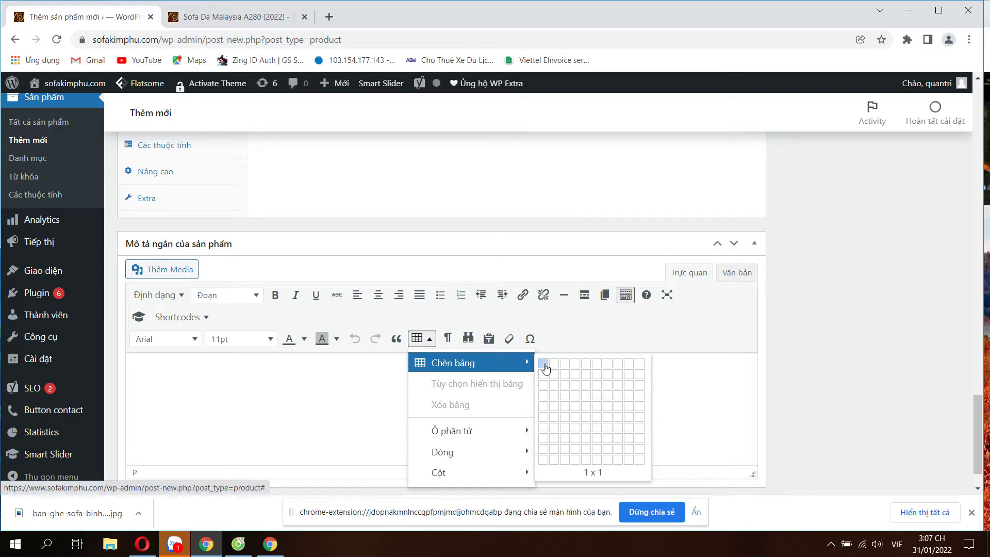
{"action": "left_click", "coordinate": [544, 364]}
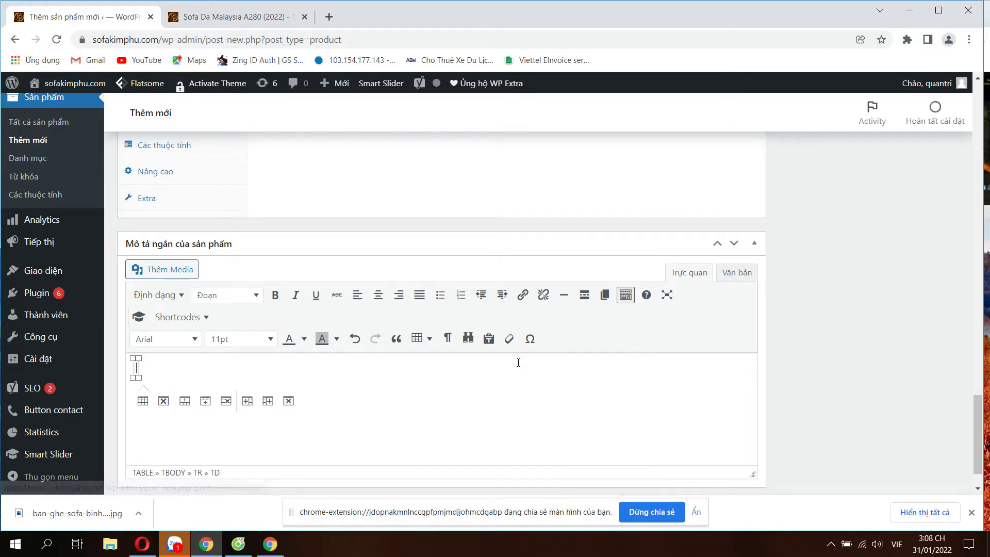
Give the inserted table a border through its display options, with the width at 100%.
{"action": "left_click", "coordinate": [431, 340]}
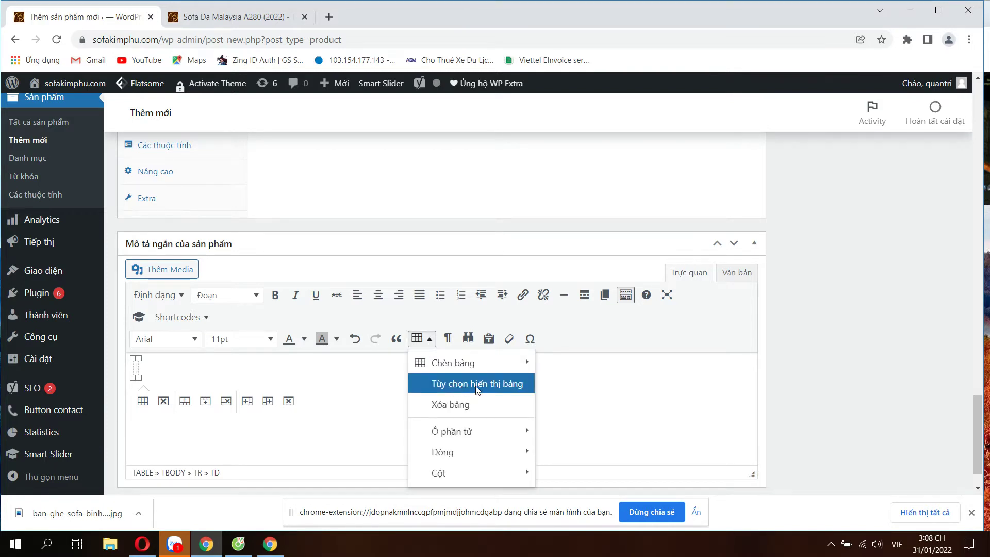
{"action": "left_click", "coordinate": [476, 387]}
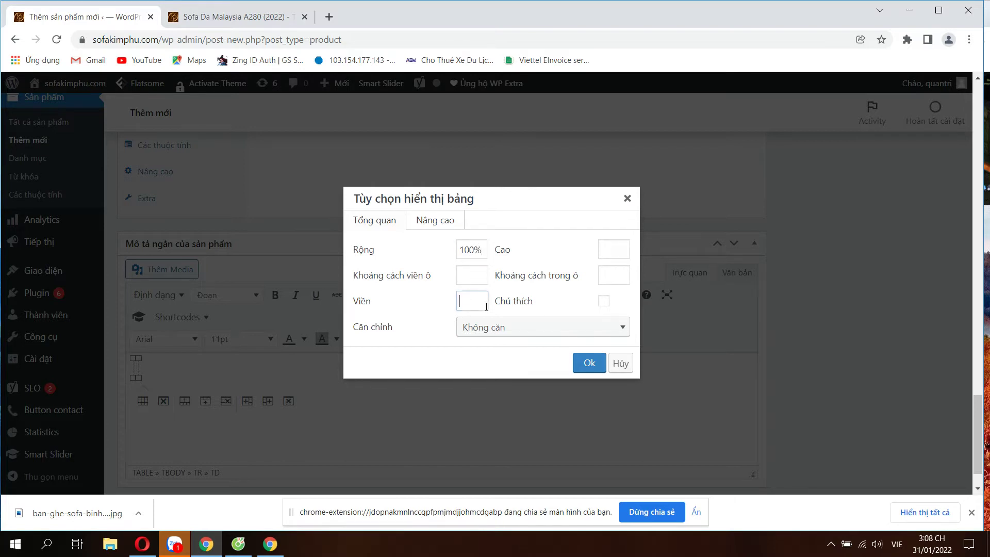
{"action": "left_click", "coordinate": [588, 362]}
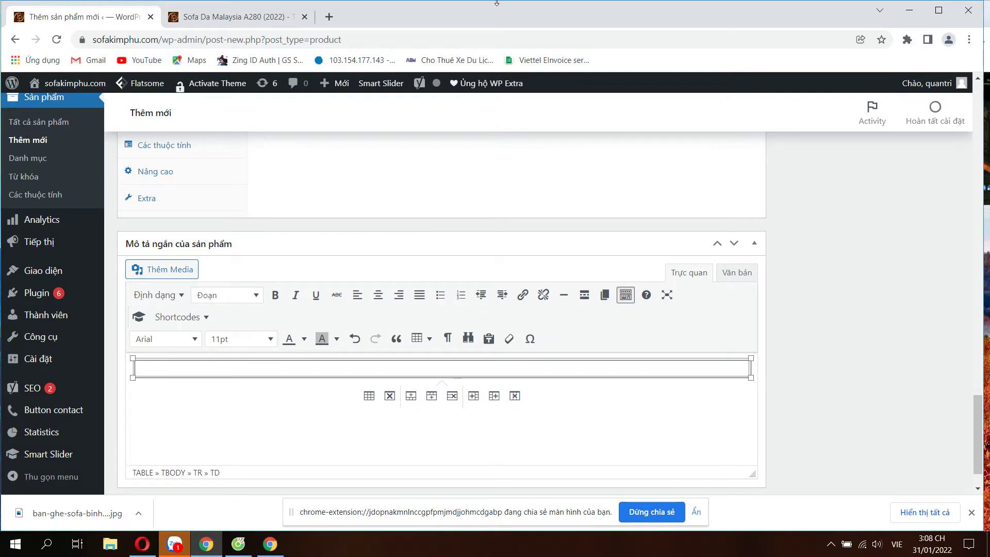
Paste the KHUYẾN MÃI promotion text from the storefront product page into the table cell.
{"action": "left_click", "coordinate": [232, 17]}
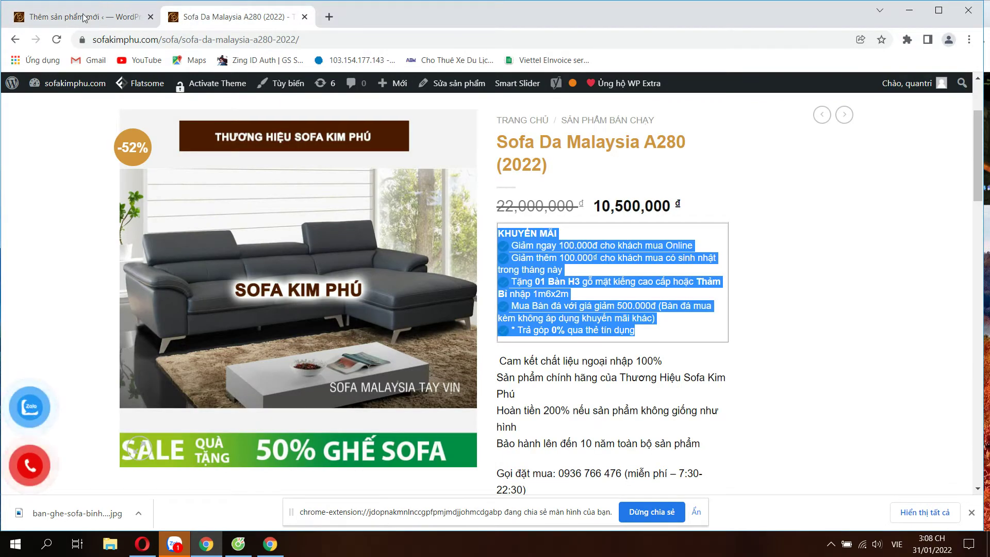
{"action": "left_click", "coordinate": [83, 18]}
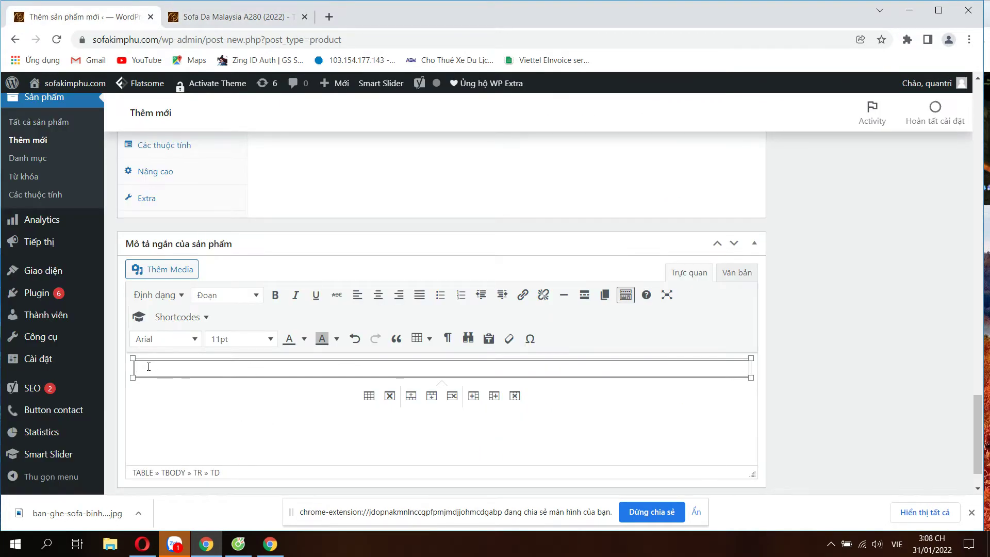
{"action": "type", "text": "KHUYẾN MÃI Giảm ngay 100.000đ cho khách mua Online Giảm thêm 100.000đ cho khách mua có sinh nhật trong tháng này Tặng 01 Bàn H3 gỗ mặt kiếng cao cấp hoặc Thảm Bỉ nhập 1m6x2m Mua Bàn đá với giá giảm 500.000đ (Bàn đá mua kèm không áp dụng khuyến mãi khác) * Trả góp 0% qua thẻ tín dụng"}
{"action": "scroll", "coordinate": [585, 359], "scroll_direction": "down", "scroll_amount": 1}
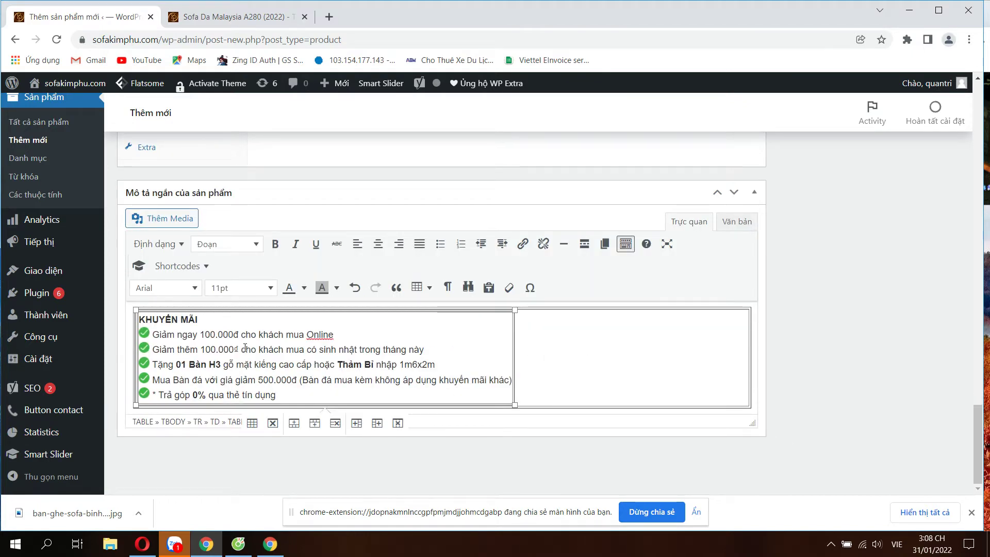
Check the promotion colours on the storefront page and colour the line "Giảm ngay 100.000đ cho khách mua Online" red.
{"action": "left_click", "coordinate": [212, 363]}
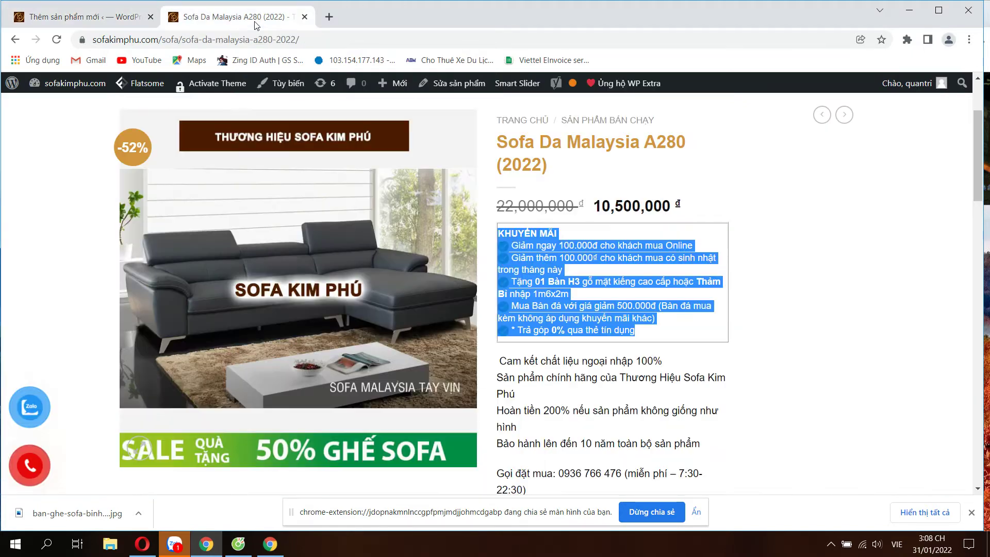
{"action": "left_click", "coordinate": [243, 17]}
{"action": "left_click", "coordinate": [562, 359]}
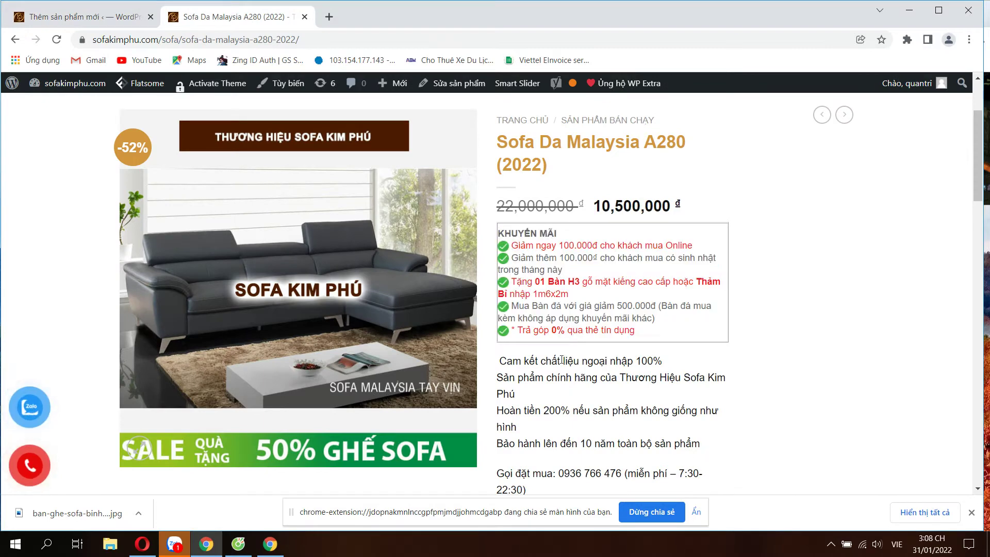
{"action": "key", "text": "ctrl+Tab"}
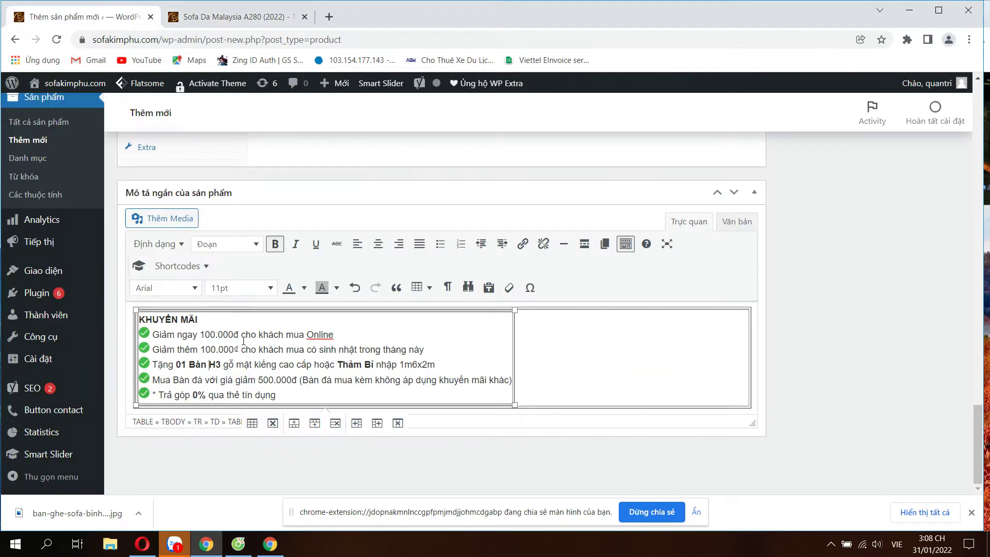
{"action": "left_click_drag", "start_coordinate": [334, 335], "coordinate": [161, 334]}
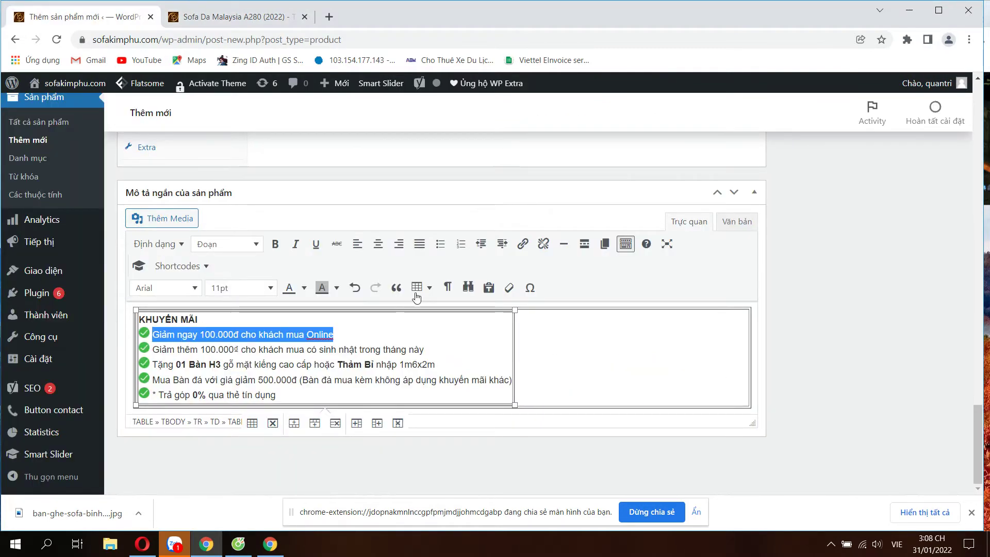
{"action": "left_click", "coordinate": [302, 291]}
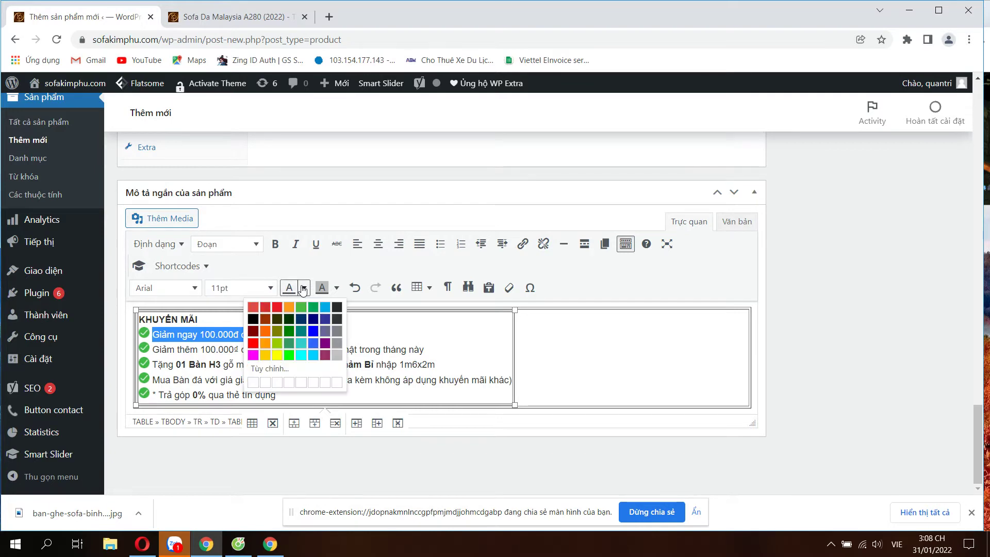
{"action": "left_click", "coordinate": [249, 328]}
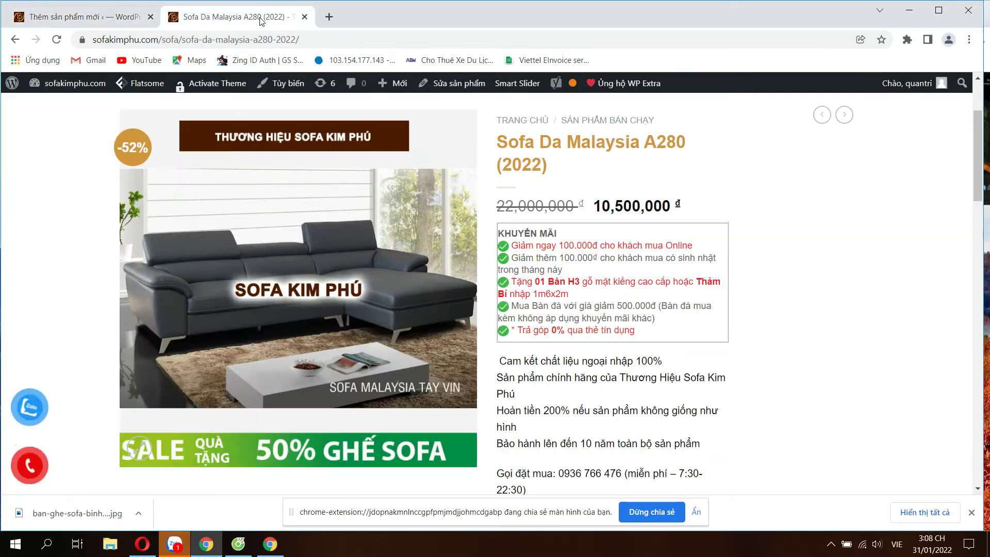
Colour the "Tặng 01 Bàn H3" and "* Trả góp 0% qua thẻ tín dụng" promotion lines red to match the storefront page.
{"action": "left_click", "coordinate": [238, 16]}
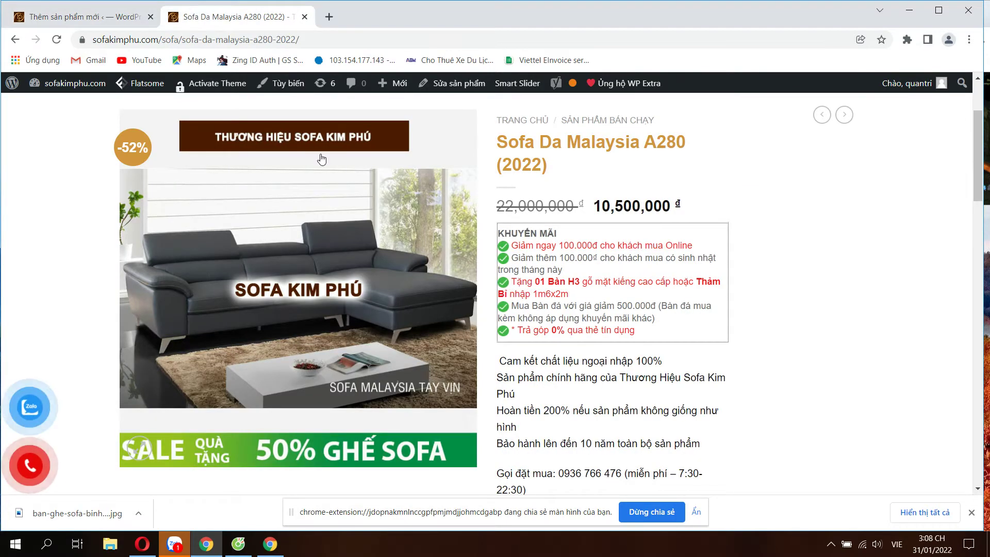
{"action": "key", "text": "ctrl+Tab"}
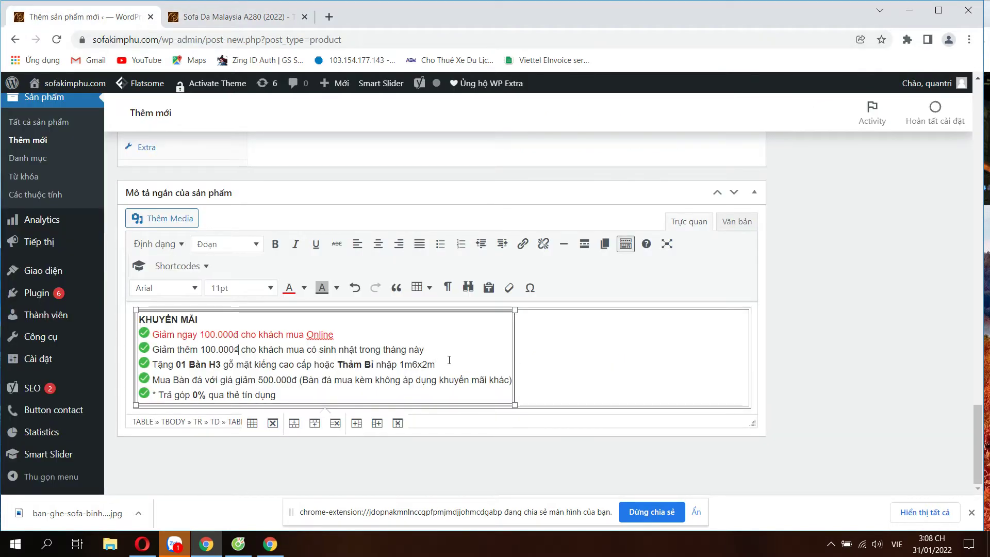
{"action": "left_click_drag", "start_coordinate": [435, 364], "coordinate": [151, 363]}
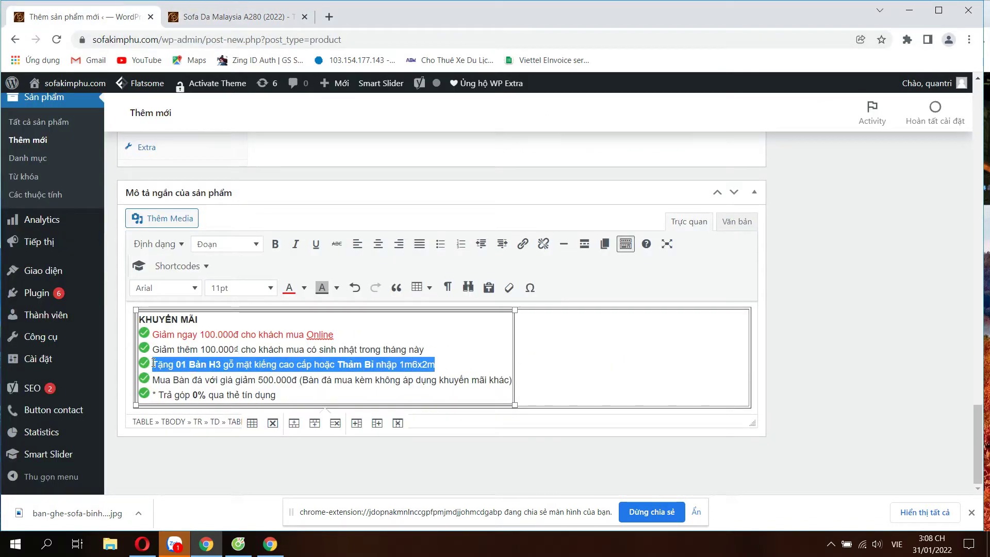
{"action": "left_click", "coordinate": [289, 287]}
{"action": "left_click", "coordinate": [288, 396]}
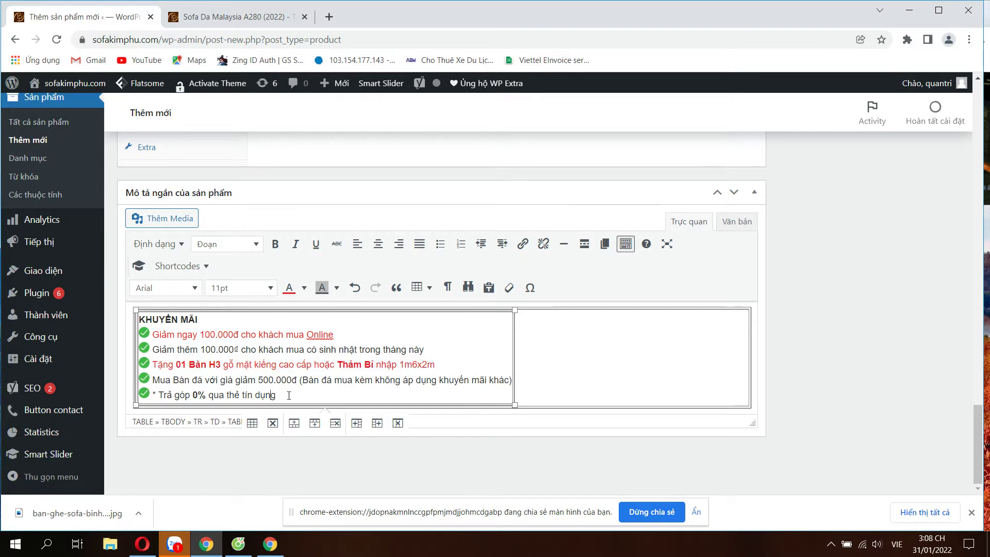
{"action": "left_click_drag", "start_coordinate": [288, 396], "coordinate": [167, 390]}
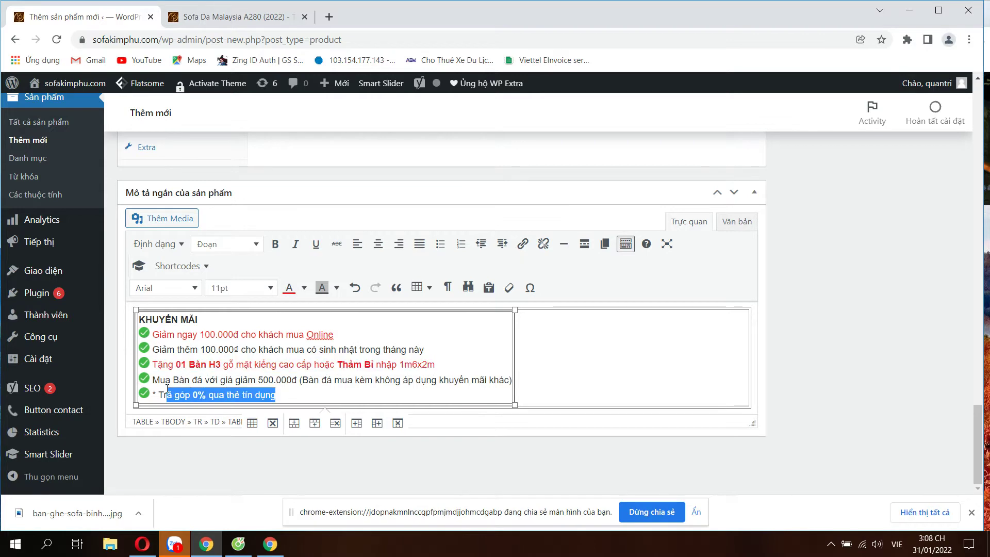
{"action": "left_click", "coordinate": [289, 288]}
{"action": "left_click", "coordinate": [234, 368]}
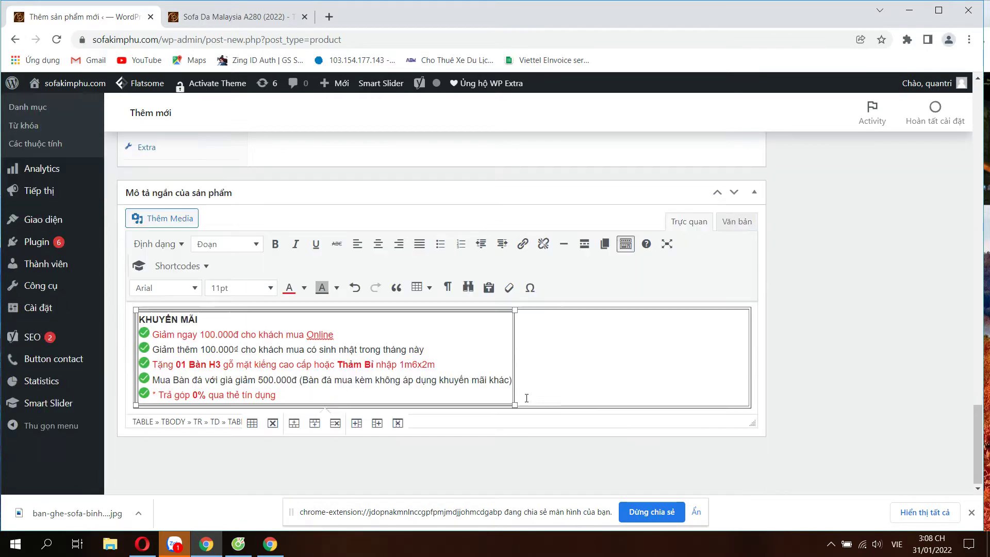
Copy the commitment, warranty, order phone and delivery lines from the storefront page into the short description below the promotion table.
{"action": "left_click", "coordinate": [756, 352]}
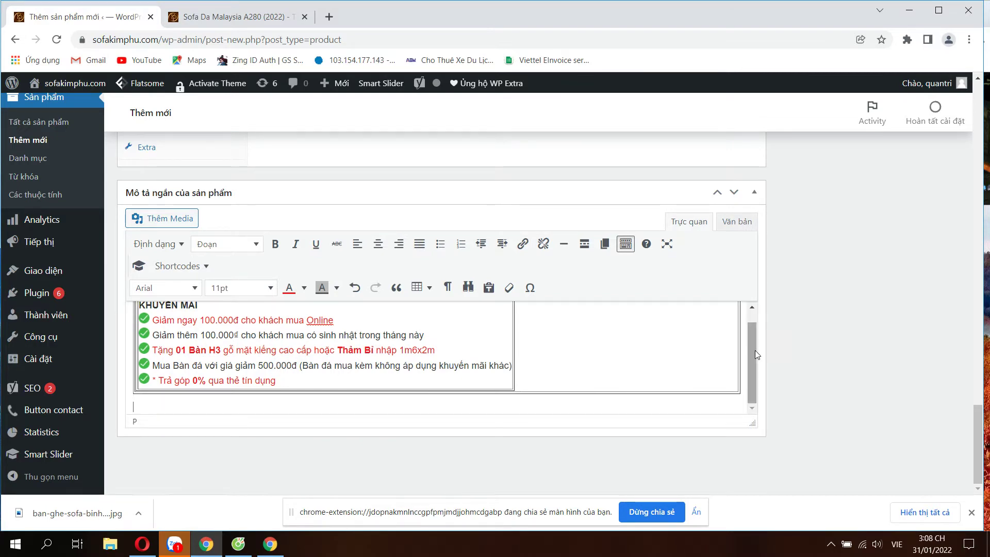
{"action": "key", "text": "ctrl+Tab"}
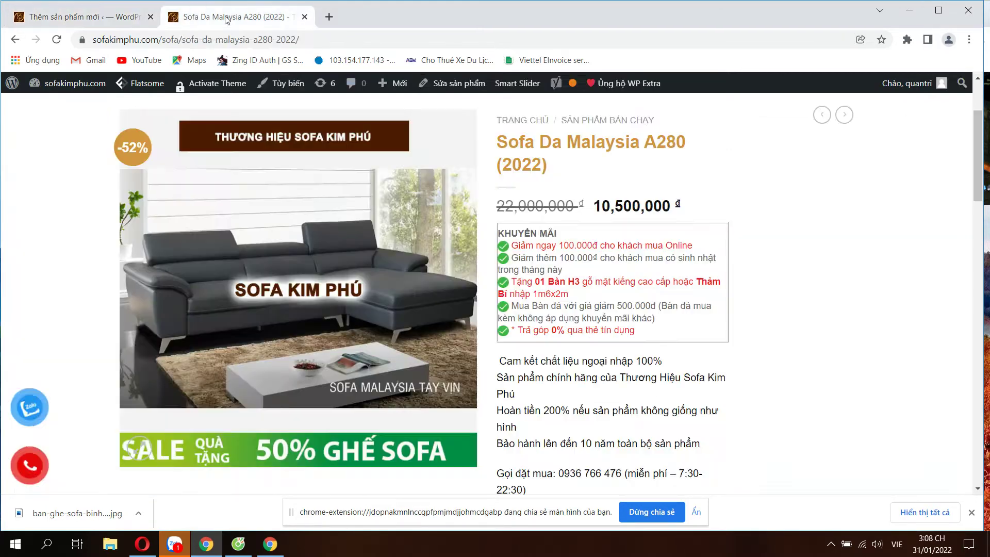
{"action": "scroll", "coordinate": [500, 232], "scroll_direction": "down", "scroll_amount": 3}
{"action": "left_click_drag", "start_coordinate": [500, 231], "coordinate": [584, 378]}
{"action": "key", "text": "ctrl+c"}
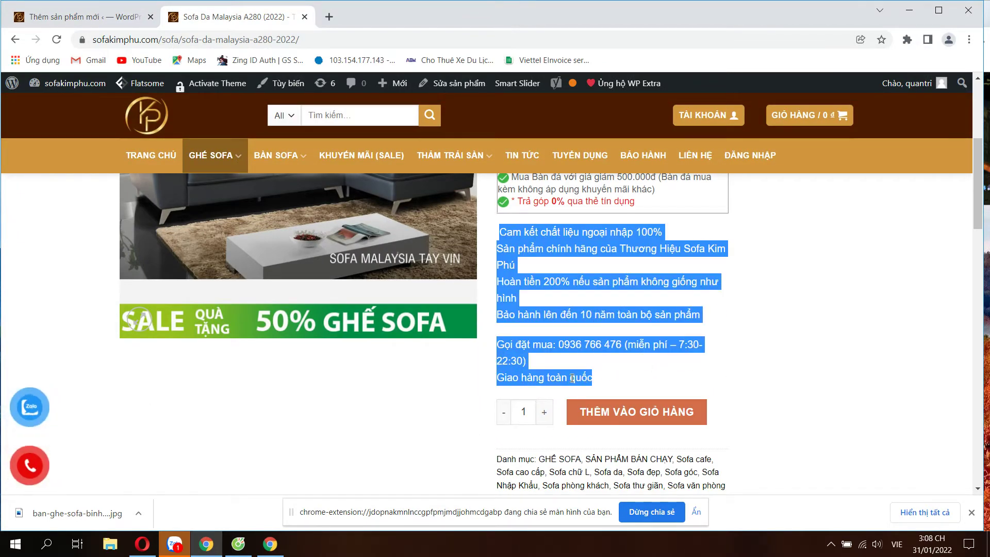
{"action": "left_click", "coordinate": [103, 17]}
{"action": "left_click", "coordinate": [164, 409]}
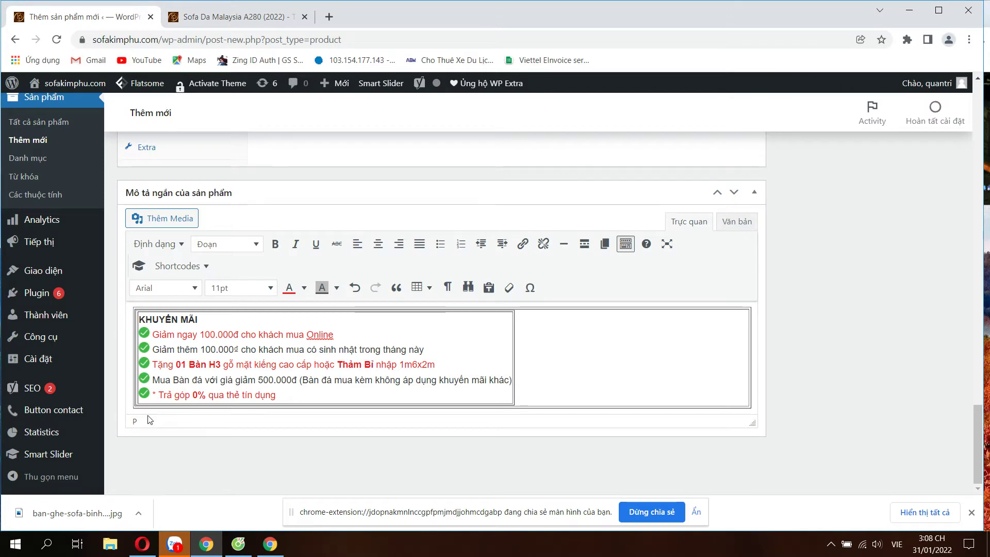
{"action": "key", "text": "ctrl+v"}
{"action": "left_click_drag", "start_coordinate": [133, 325], "coordinate": [223, 409]}
{"action": "left_click", "coordinate": [332, 360]}
Place the cursor in the empty main description and copy the product information and contact sections from the storefront product page.
{"action": "scroll", "coordinate": [331, 360], "scroll_direction": "up", "scroll_amount": 5}
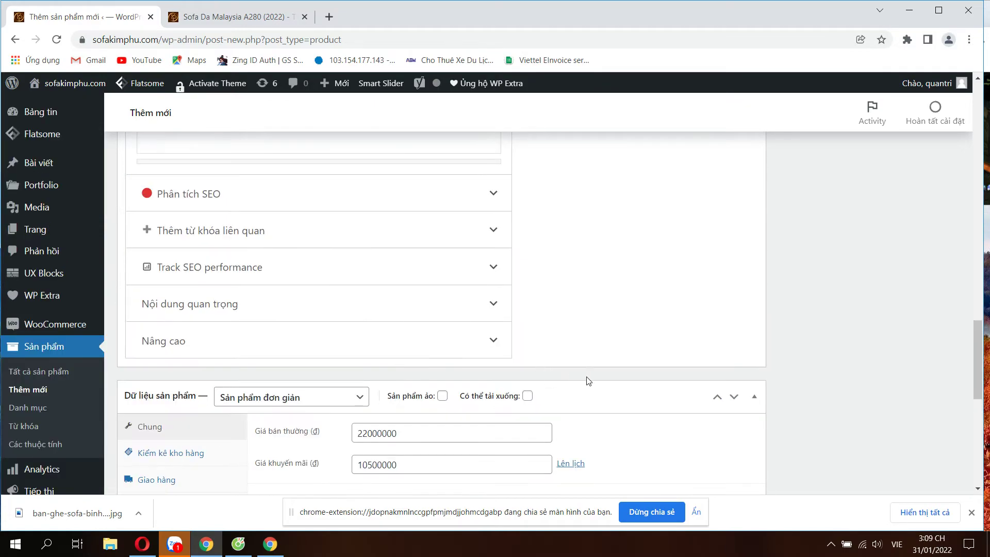
{"action": "scroll", "coordinate": [748, 361], "scroll_direction": "up", "scroll_amount": 15}
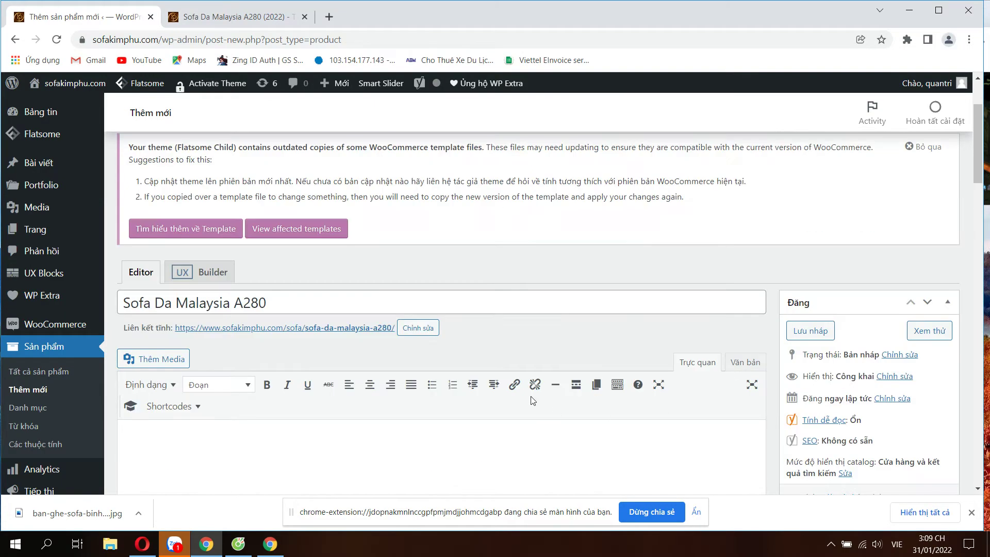
{"action": "scroll", "coordinate": [533, 401], "scroll_direction": "down", "scroll_amount": 3}
{"action": "scroll", "coordinate": [151, 334], "scroll_direction": "up", "scroll_amount": 1}
{"action": "left_click", "coordinate": [151, 335]}
{"action": "left_click", "coordinate": [245, 22]}
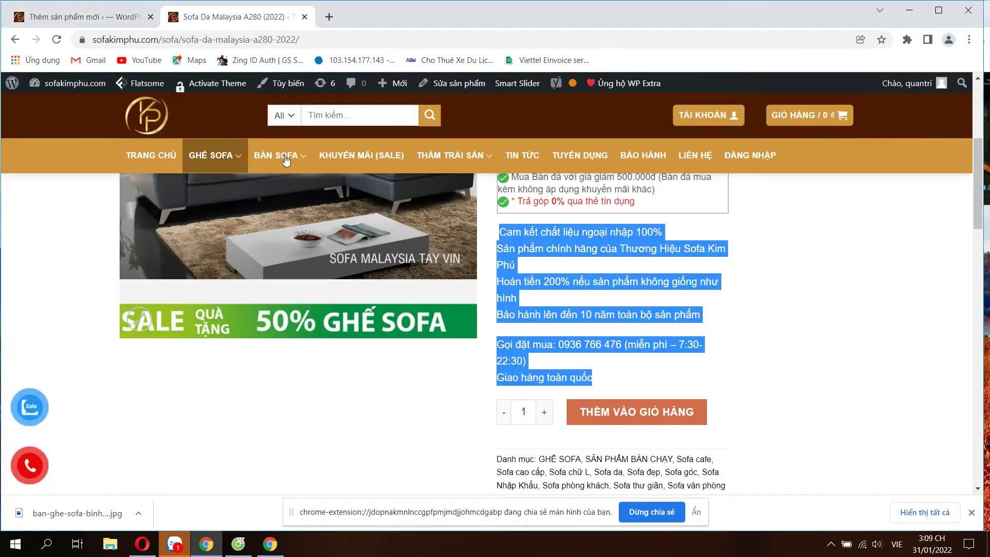
{"action": "scroll", "coordinate": [119, 198], "scroll_direction": "down", "scroll_amount": 10}
{"action": "left_click_drag", "start_coordinate": [119, 197], "coordinate": [354, 435]}
{"action": "key", "text": "ctrl+c"}
{"action": "scroll", "coordinate": [267, 357], "scroll_direction": "down", "scroll_amount": 6}
{"action": "left_click_drag", "start_coordinate": [267, 357], "coordinate": [261, 327]}
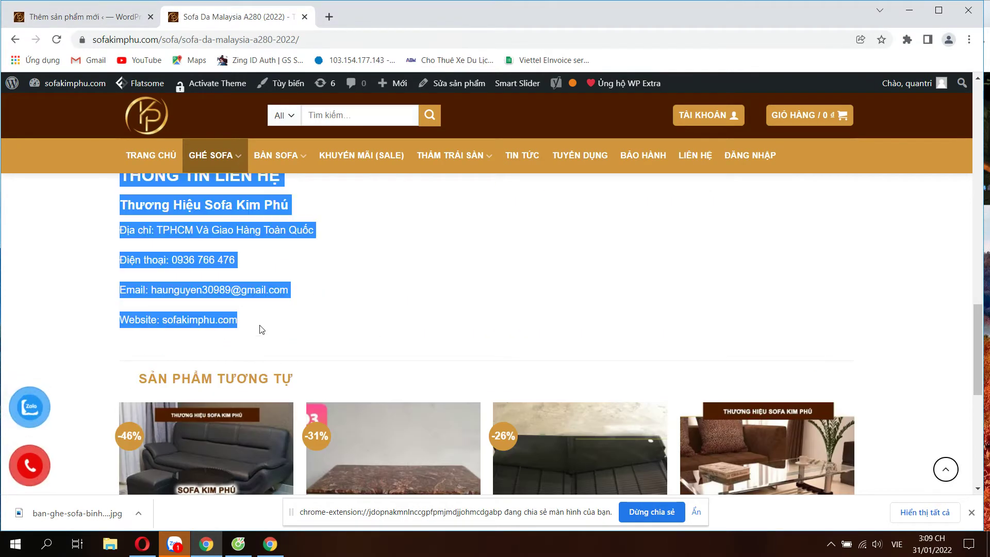
Paste the copied product information and contact sections into the new product's main description and look them over.
{"action": "left_click", "coordinate": [90, 21]}
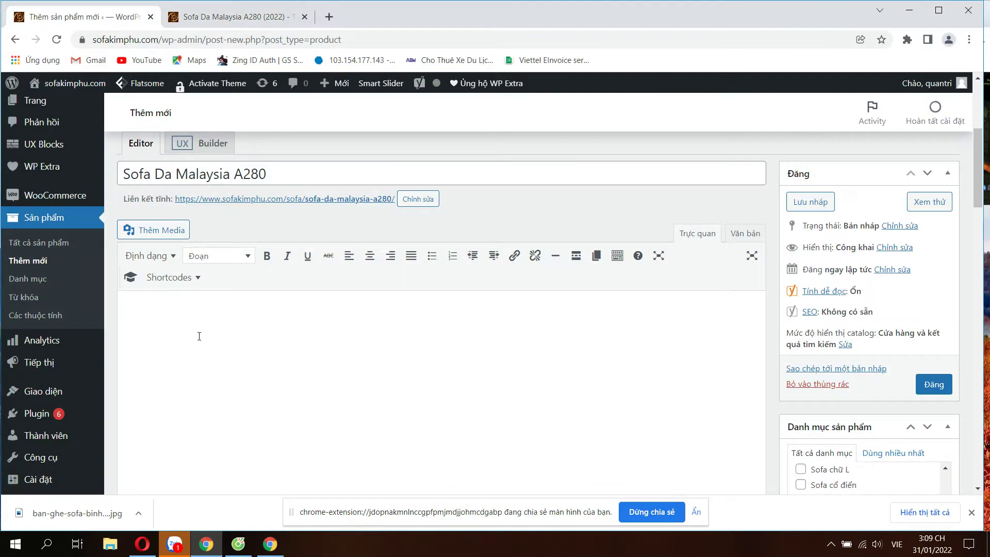
{"action": "key", "text": "ctrl+v"}
{"action": "scroll", "coordinate": [359, 368], "scroll_direction": "up", "scroll_amount": 10}
{"action": "scroll", "coordinate": [360, 367], "scroll_direction": "down", "scroll_amount": 4}
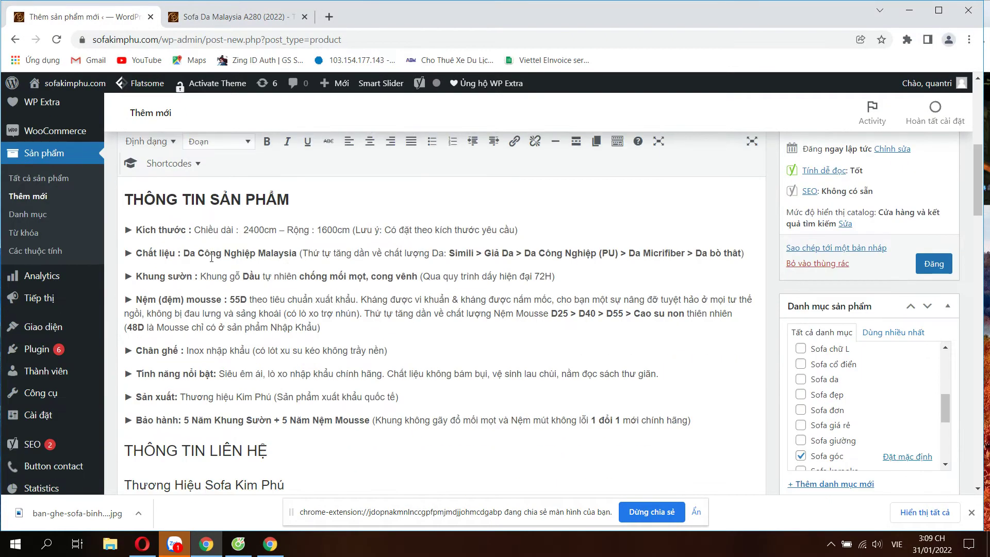
{"action": "left_click_drag", "start_coordinate": [210, 253], "coordinate": [397, 420]}
{"action": "left_click", "coordinate": [360, 367]}
{"action": "scroll", "coordinate": [483, 277], "scroll_direction": "up", "scroll_amount": 3}
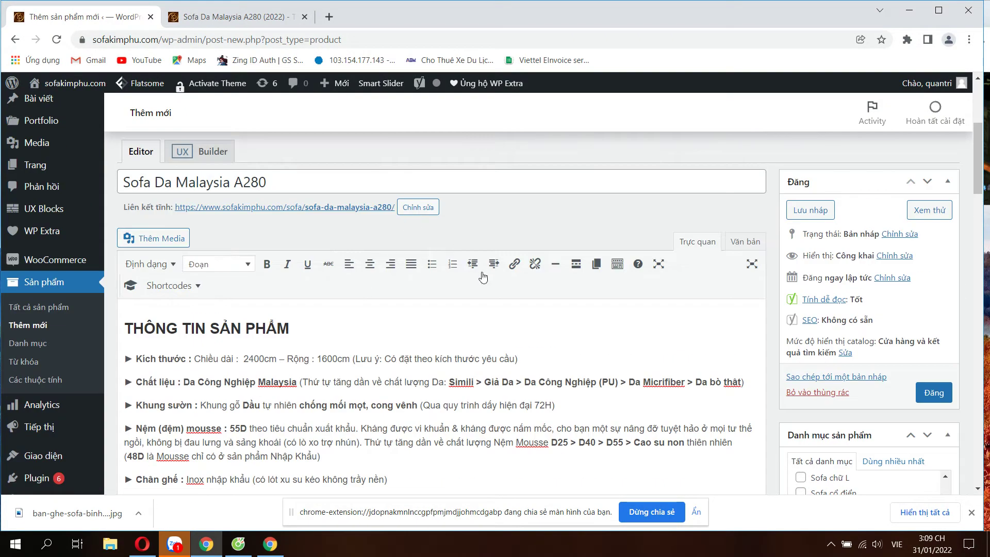
Show the main description editor's extra formatting tools and open the text colour choices for the THÔNG TIN SẢN PHẨM heading.
{"action": "left_click", "coordinate": [621, 268]}
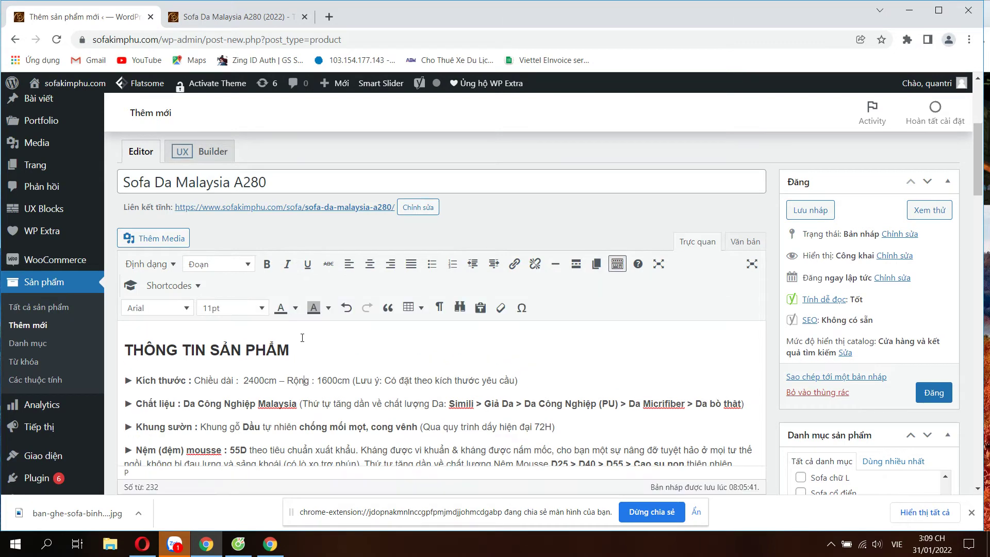
{"action": "left_click_drag", "start_coordinate": [291, 351], "coordinate": [73, 342]}
{"action": "left_click", "coordinate": [295, 308]}
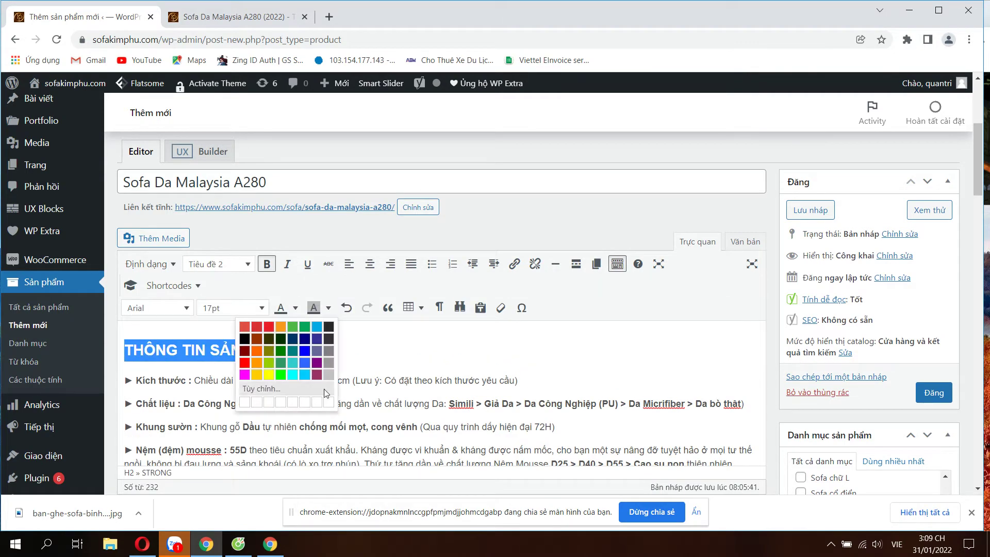
{"action": "left_click", "coordinate": [408, 427]}
{"action": "key", "text": "Up"}
{"action": "key", "text": "Up"}
{"action": "key", "text": "Up"}
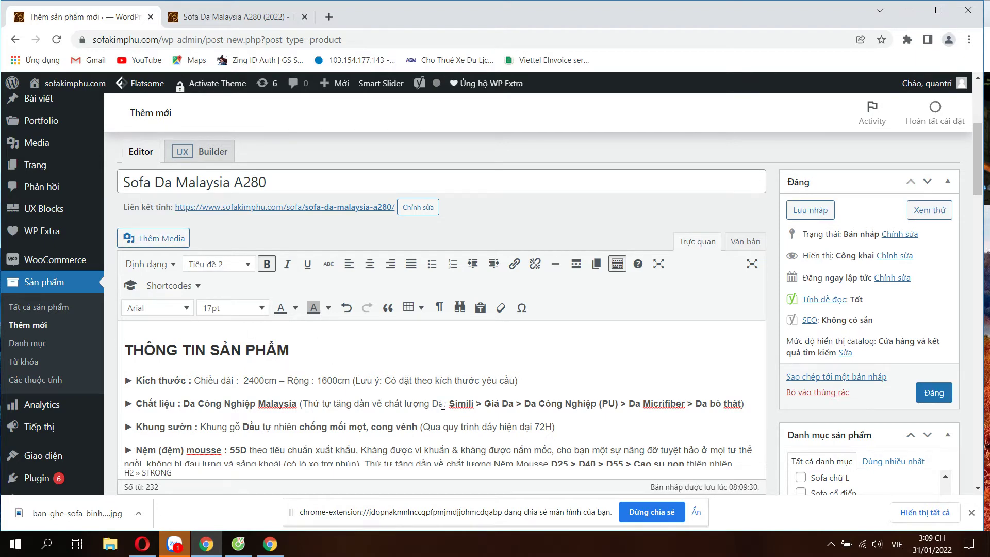
Start a new line below the Bảo hành line in the main description and upload ban-ghe-sofa-binh-duong-11 from the Desktop as media.
{"action": "scroll", "coordinate": [442, 406], "scroll_direction": "down", "scroll_amount": 4}
{"action": "key", "text": "Return"}
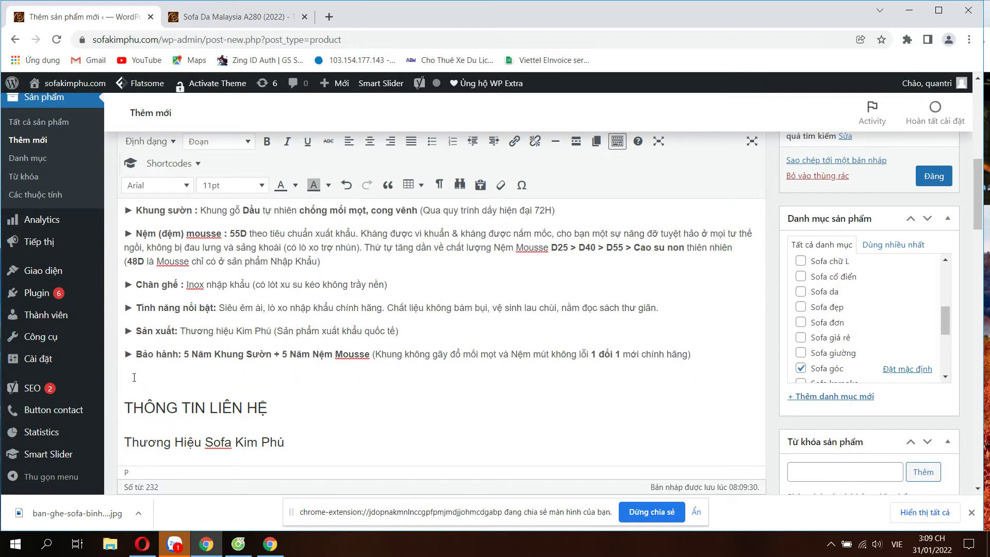
{"action": "scroll", "coordinate": [134, 377], "scroll_direction": "up", "scroll_amount": 5}
{"action": "left_click", "coordinate": [152, 152]}
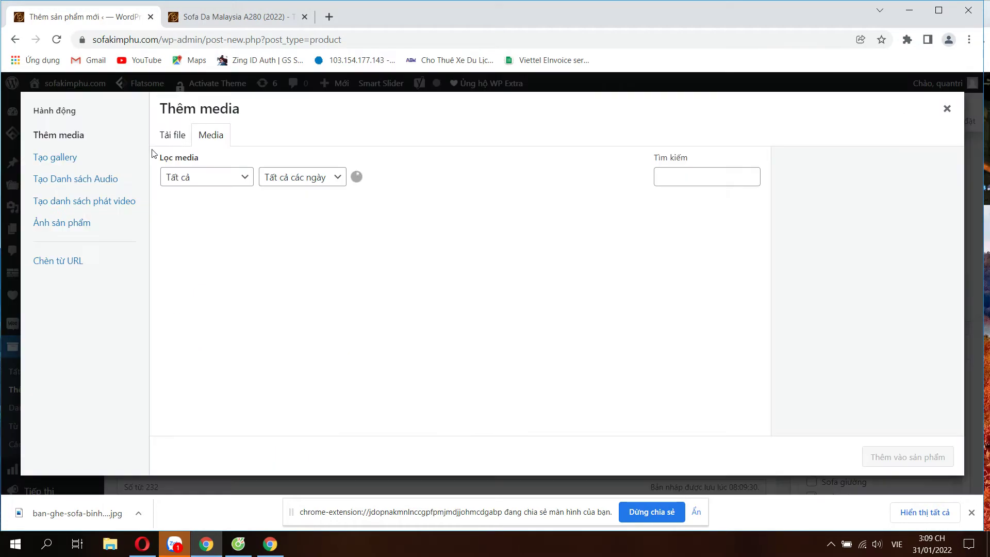
{"action": "left_click", "coordinate": [175, 136]}
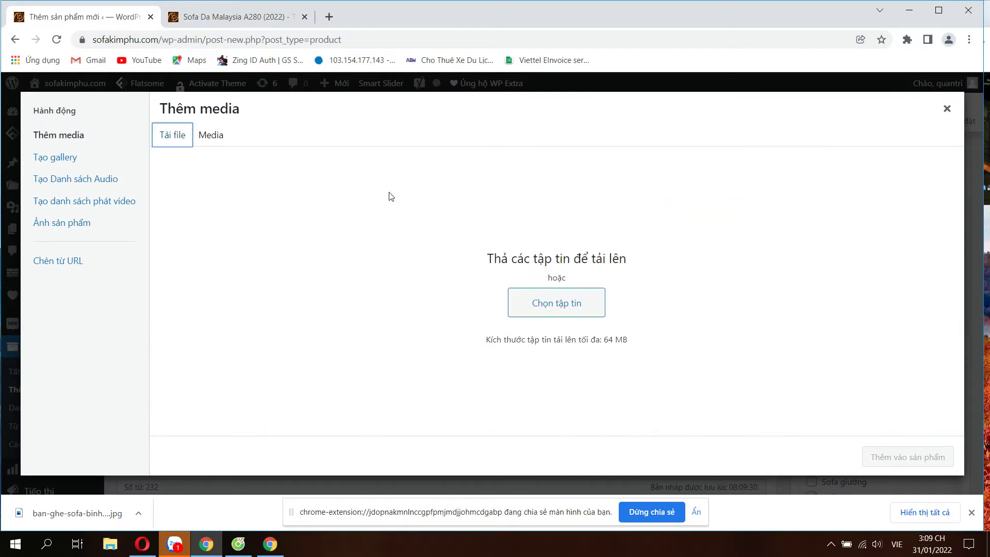
{"action": "left_click", "coordinate": [547, 309]}
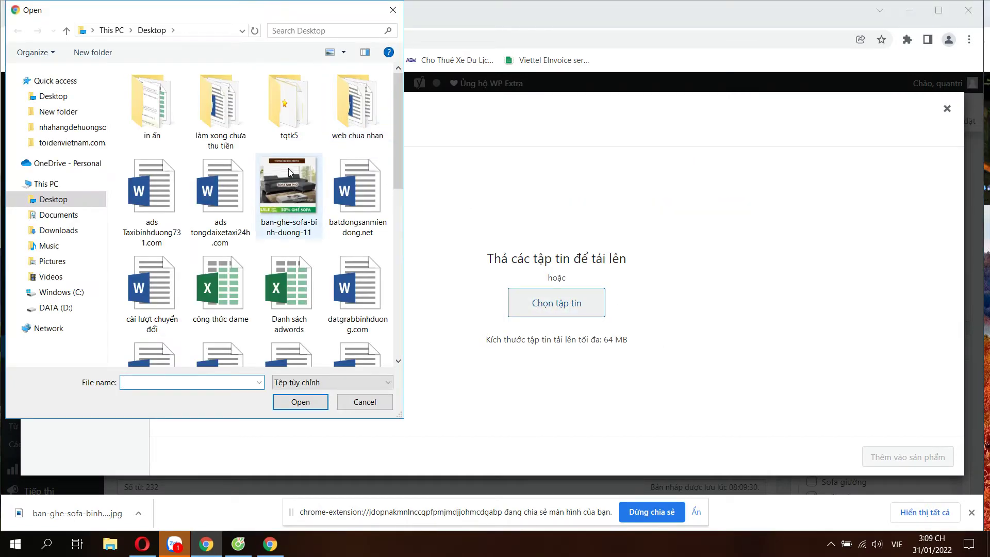
{"action": "left_click", "coordinate": [287, 179]}
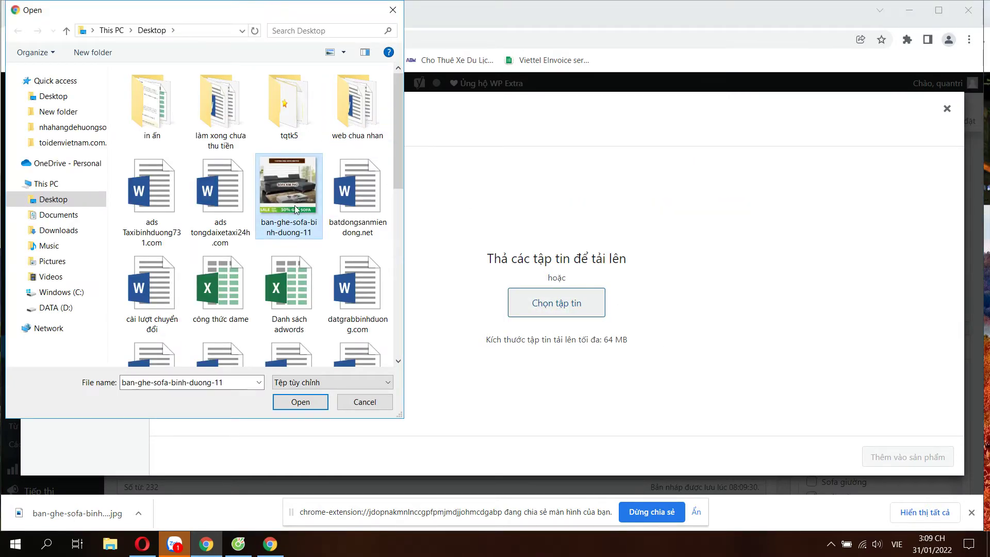
{"action": "left_click", "coordinate": [305, 406]}
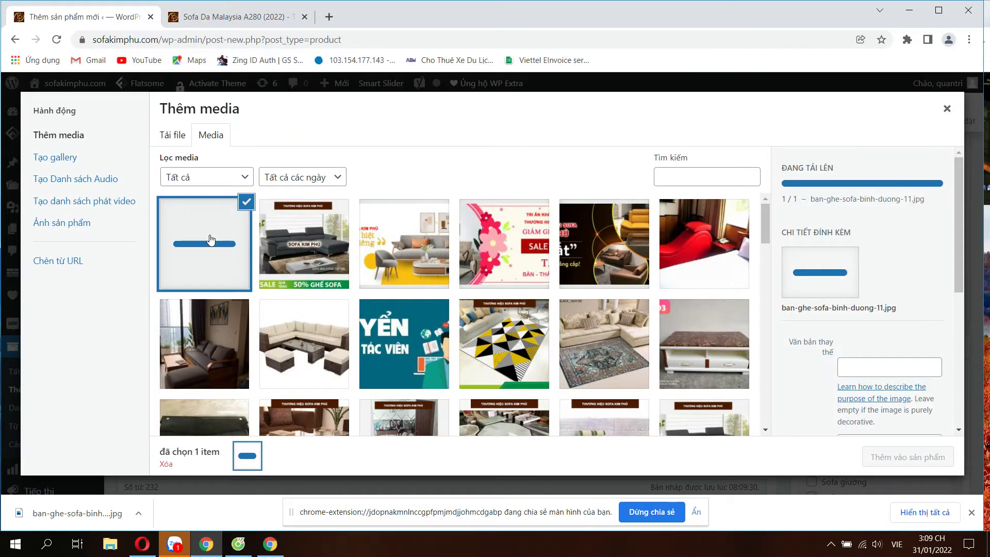
Insert the uploaded sofa image into the description with alignment Chính giữa and size Kích thước đầy đủ – 700 × 700.
{"action": "scroll", "coordinate": [906, 349], "scroll_direction": "down", "scroll_amount": 5}
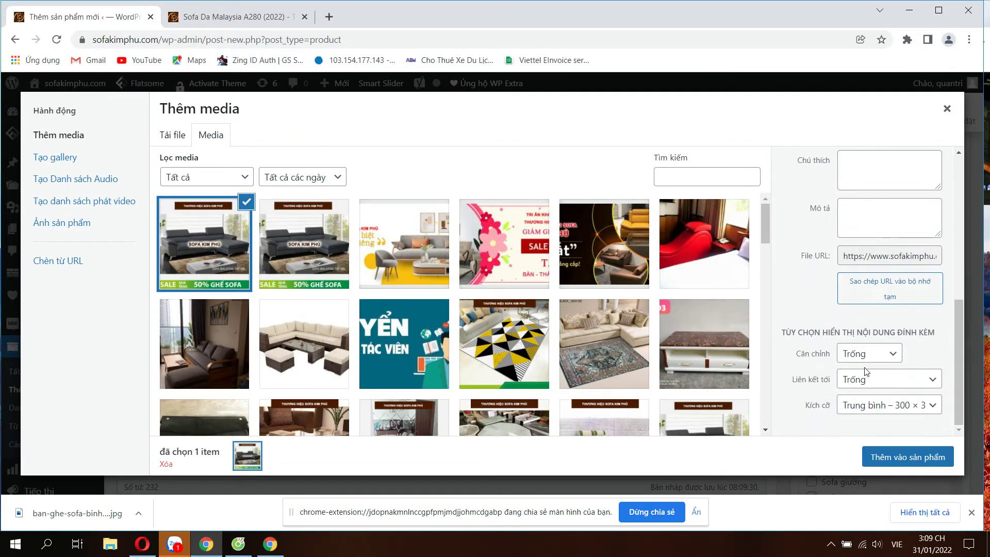
{"action": "left_click", "coordinate": [892, 359]}
{"action": "left_click", "coordinate": [879, 382]}
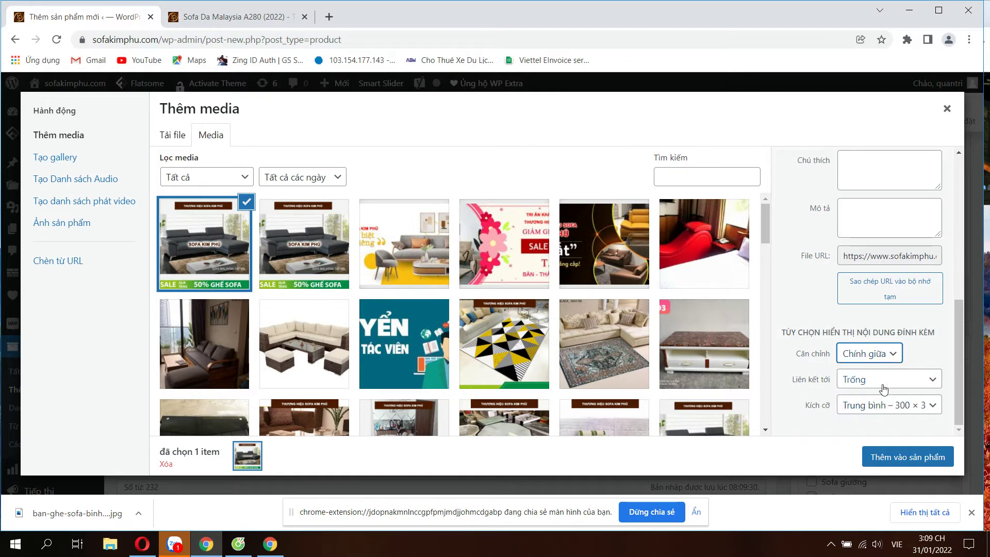
{"action": "left_click", "coordinate": [899, 406]}
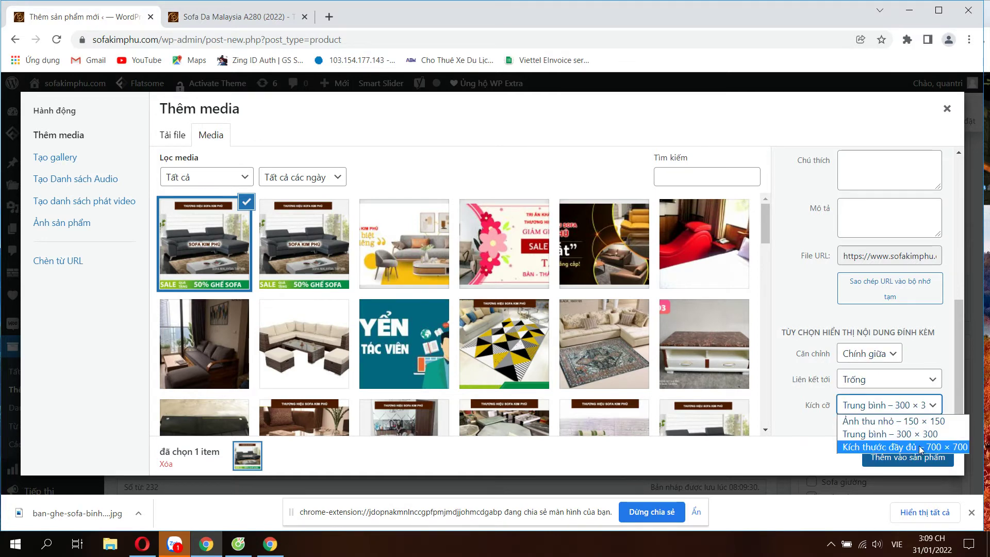
{"action": "left_click", "coordinate": [915, 448]}
{"action": "left_click", "coordinate": [916, 458]}
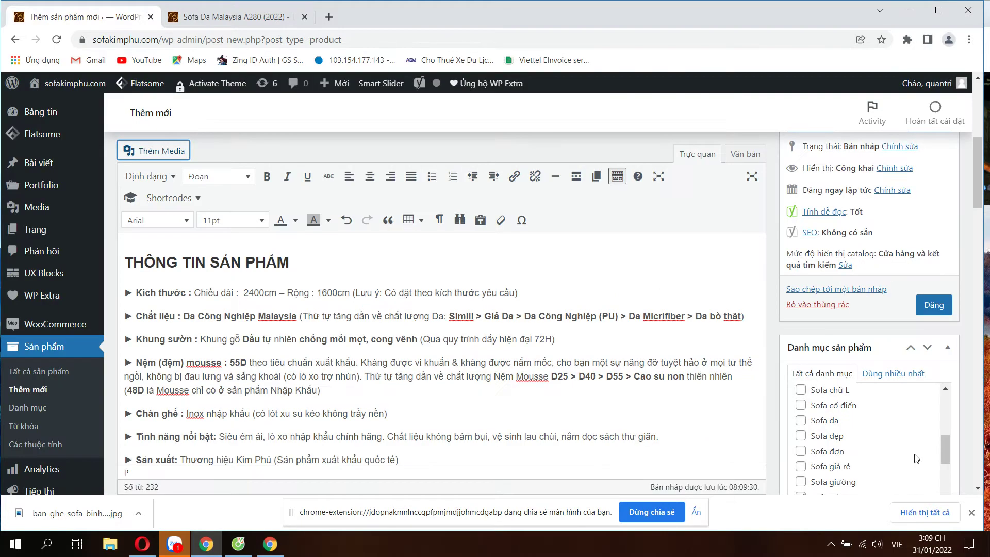
Review the inserted image in the description and the rest of the product form down to the Google preview.
{"action": "scroll", "coordinate": [456, 349], "scroll_direction": "down", "scroll_amount": 10}
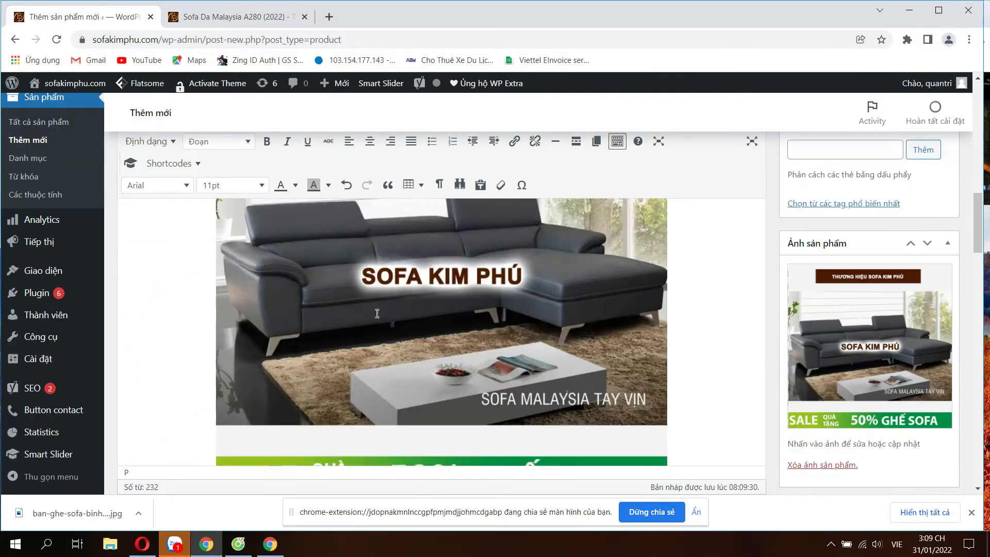
{"action": "scroll", "coordinate": [401, 340], "scroll_direction": "up", "scroll_amount": 15}
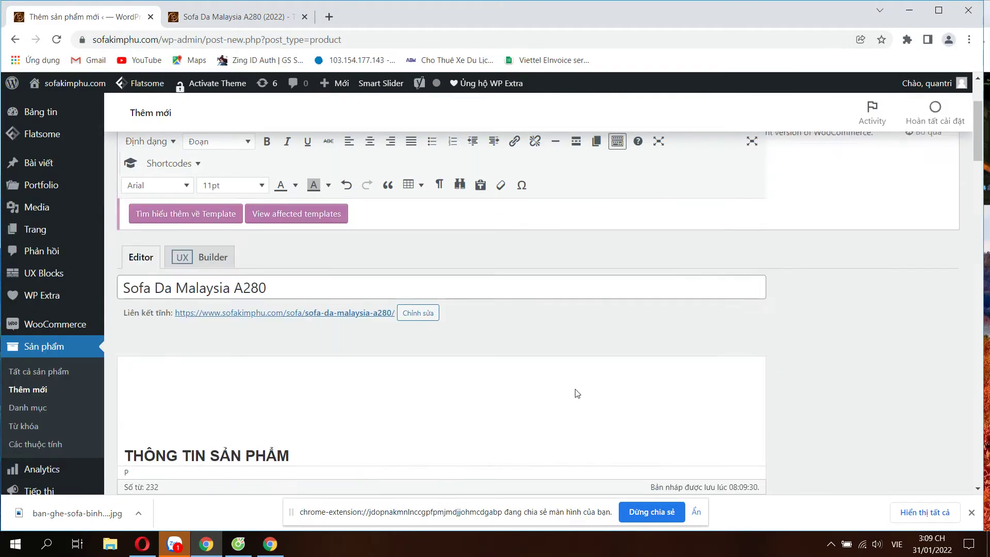
{"action": "scroll", "coordinate": [709, 383], "scroll_direction": "down", "scroll_amount": 5}
{"action": "scroll", "coordinate": [709, 382], "scroll_direction": "down", "scroll_amount": 10}
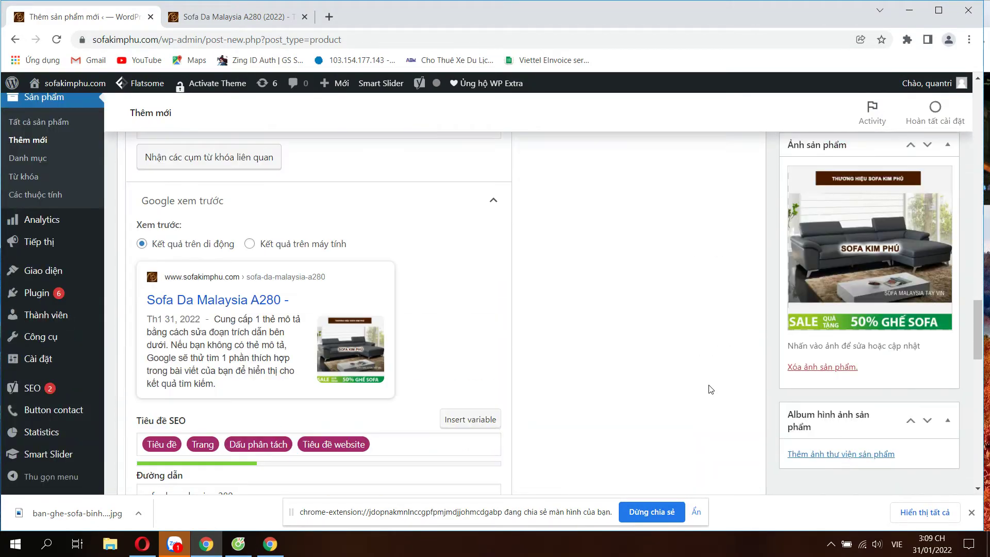
{"action": "scroll", "coordinate": [707, 388], "scroll_direction": "up", "scroll_amount": 15}
{"action": "scroll", "coordinate": [786, 392], "scroll_direction": "down", "scroll_amount": 5}
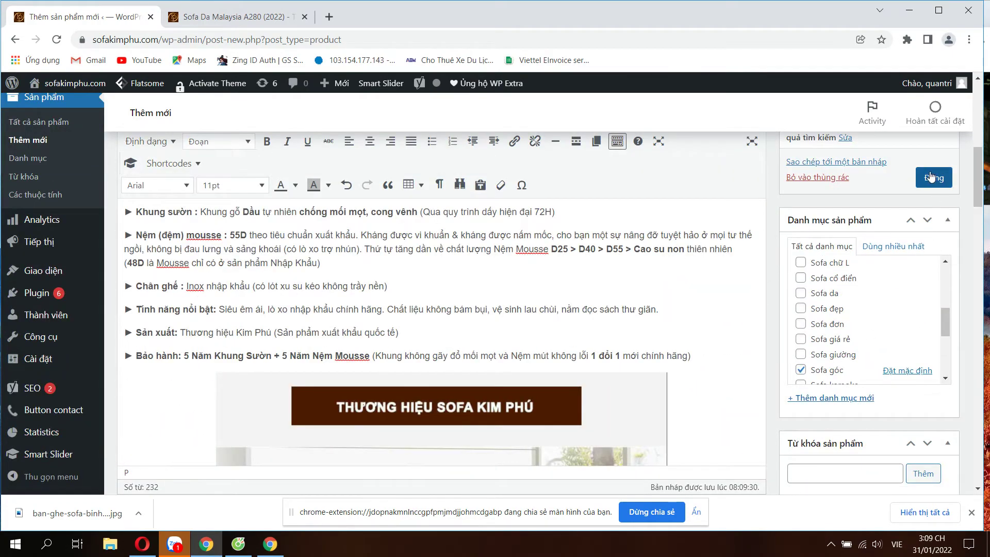
{"action": "scroll", "coordinate": [928, 376], "scroll_direction": "up", "scroll_amount": 4}
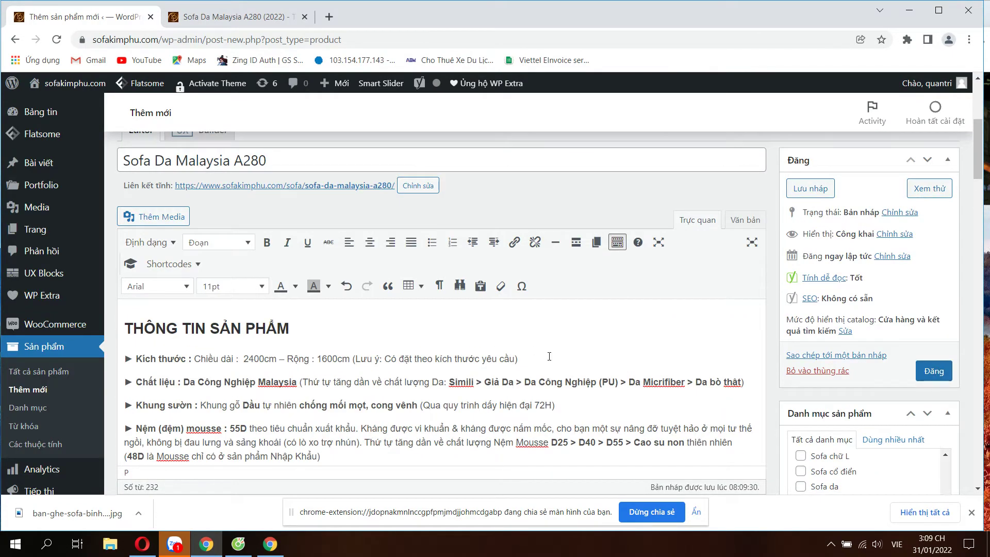
Copy the product name Sofa Da Malaysia A280 and add it as a product tag.
{"action": "left_click_drag", "start_coordinate": [286, 161], "coordinate": [103, 154]}
{"action": "key", "text": "ctrl+c"}
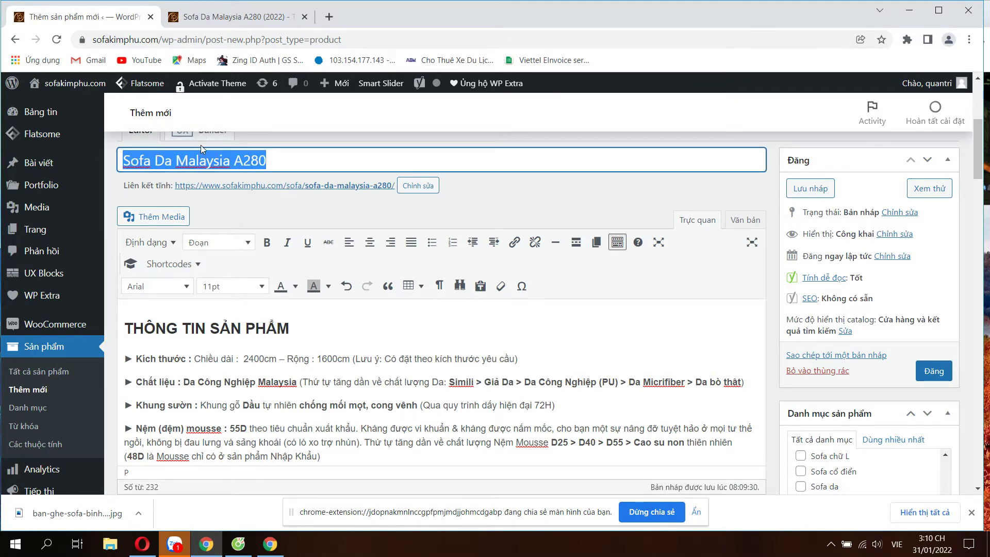
{"action": "scroll", "coordinate": [831, 338], "scroll_direction": "down", "scroll_amount": 6}
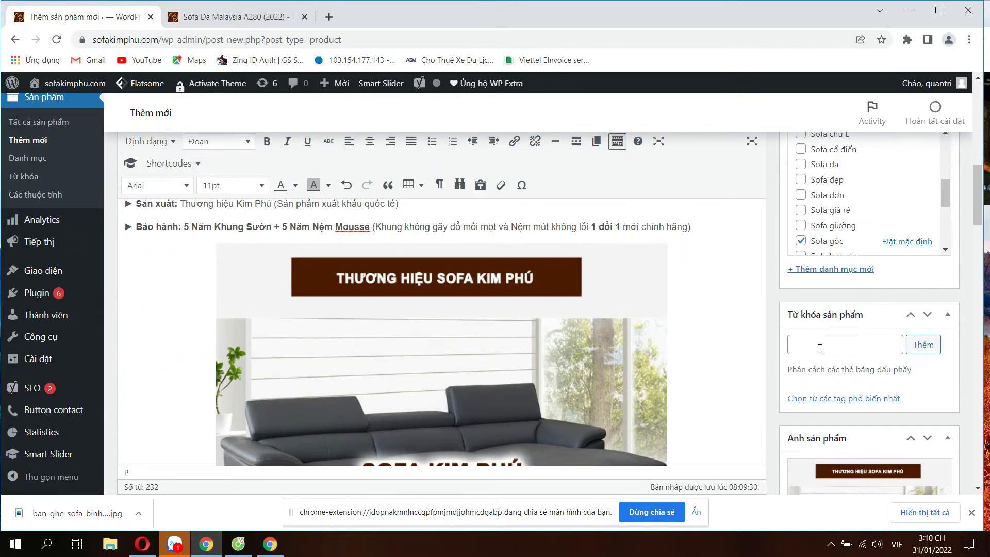
{"action": "left_click", "coordinate": [820, 348]}
{"action": "key", "text": "ctrl+v"}
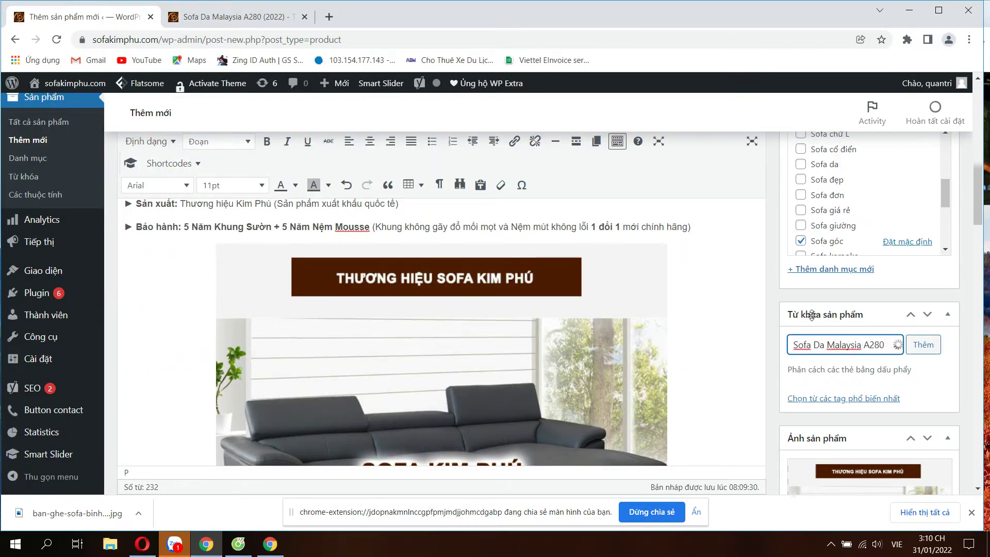
{"action": "left_click", "coordinate": [923, 345]}
Fill the Yoast SEO focus keyphrase and meta description with the copied name Sofa Da Malaysia A280.
{"action": "scroll", "coordinate": [454, 390], "scroll_direction": "down", "scroll_amount": 10}
{"action": "scroll", "coordinate": [453, 391], "scroll_direction": "down", "scroll_amount": 3}
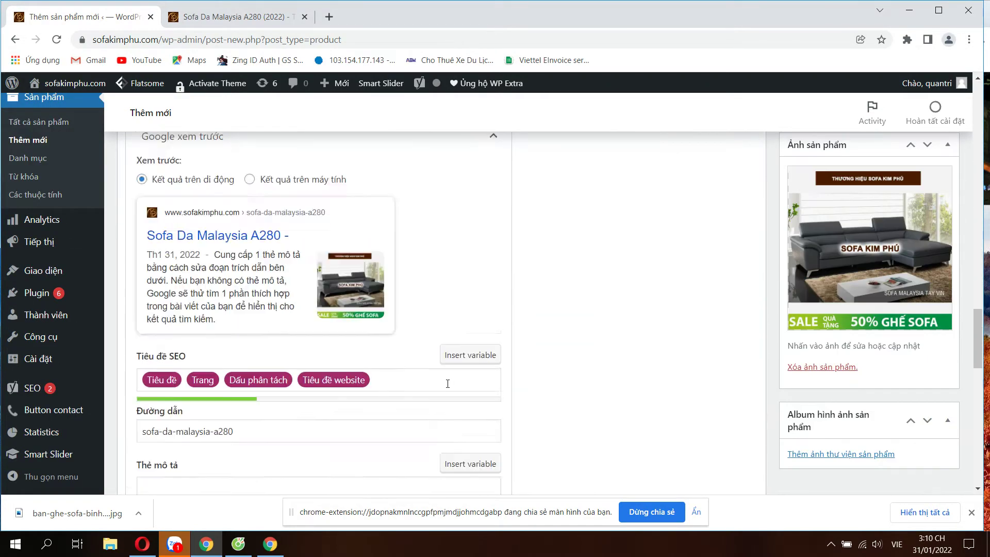
{"action": "scroll", "coordinate": [180, 201], "scroll_direction": "up", "scroll_amount": 4}
{"action": "left_click", "coordinate": [163, 258]}
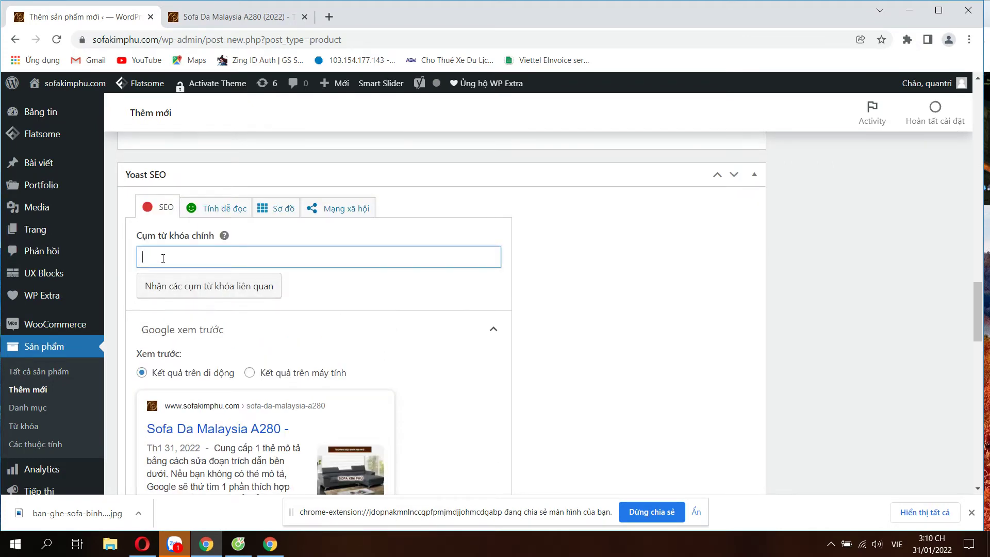
{"action": "key", "text": "ctrl+v"}
{"action": "scroll", "coordinate": [188, 368], "scroll_direction": "down", "scroll_amount": 5}
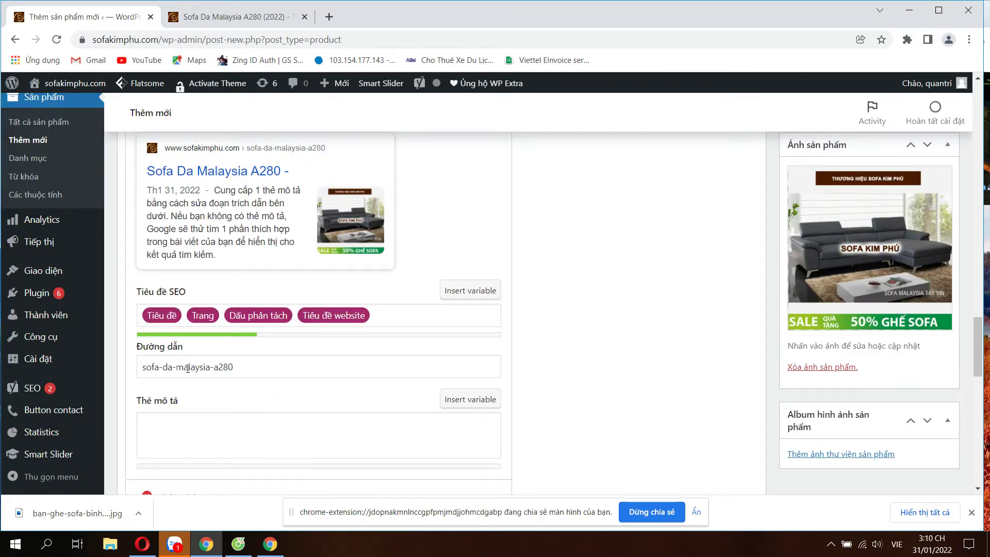
{"action": "left_click", "coordinate": [183, 437]}
{"action": "key", "text": "ctrl+v"}
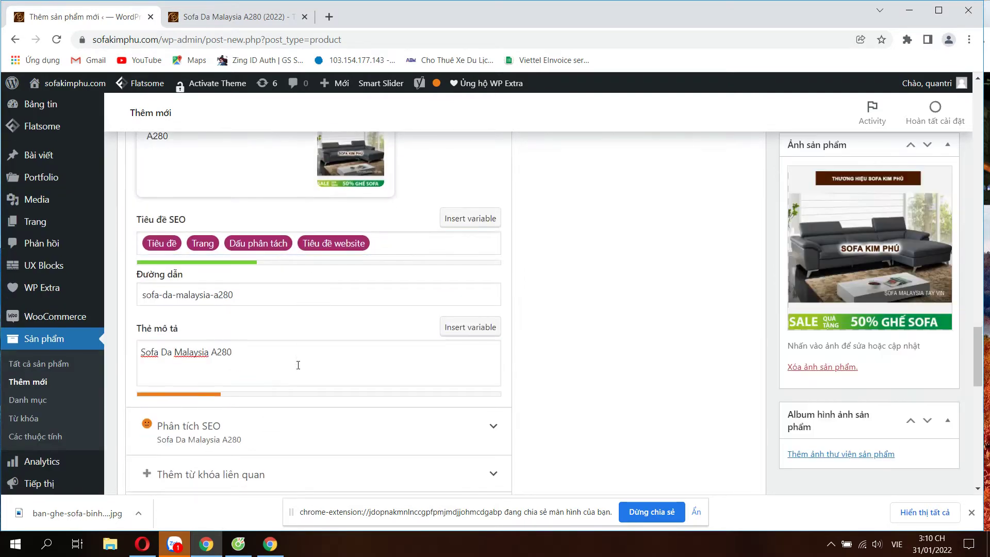
Copy the heading Thương Hiệu Sofa Kim Phú from the storefront product page and append it to the end of the SEO title.
{"action": "left_click", "coordinate": [395, 244]}
{"action": "key", "text": "ctrl+Tab"}
{"action": "scroll", "coordinate": [379, 365], "scroll_direction": "up", "scroll_amount": 10}
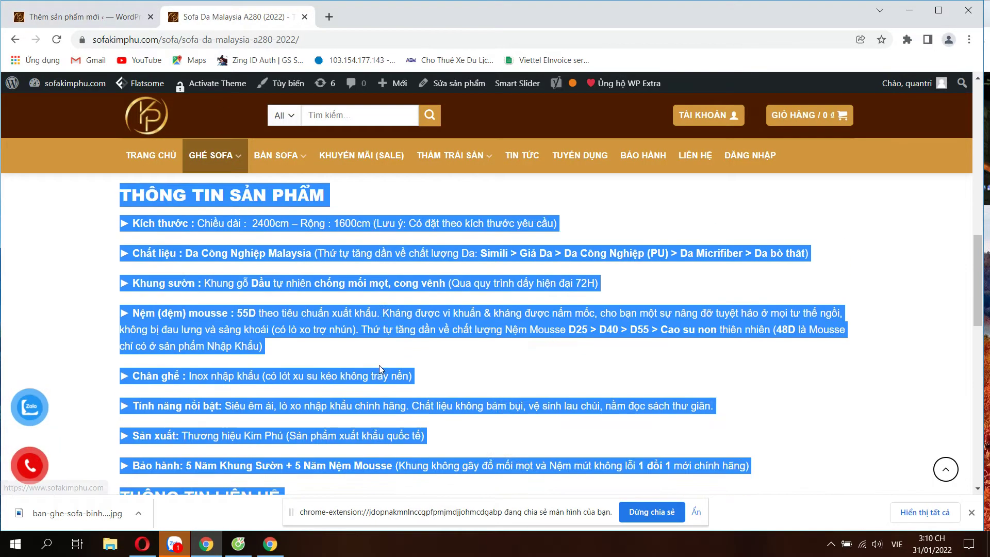
{"action": "left_click", "coordinate": [416, 367]}
{"action": "scroll", "coordinate": [415, 365], "scroll_direction": "down", "scroll_amount": 4}
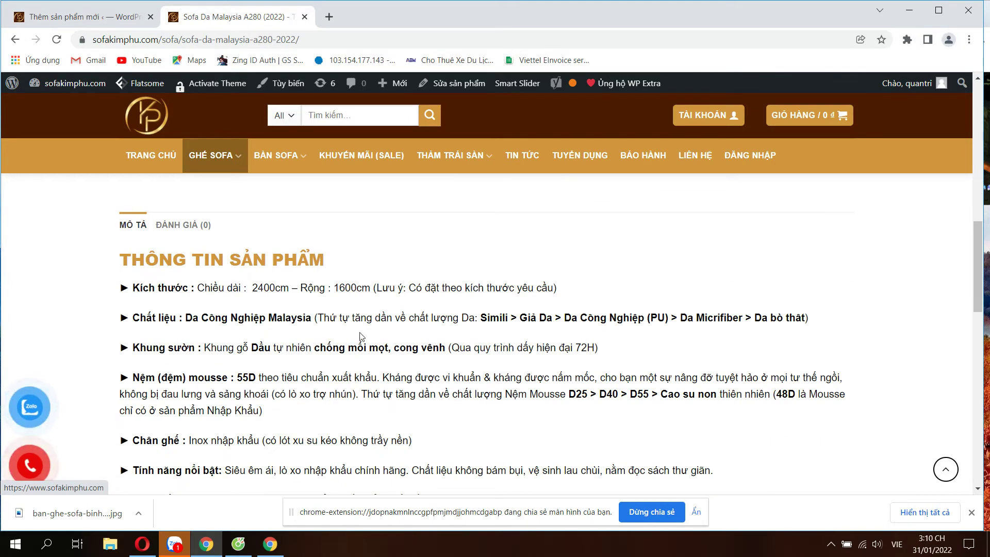
{"action": "scroll", "coordinate": [413, 354], "scroll_direction": "down", "scroll_amount": 7}
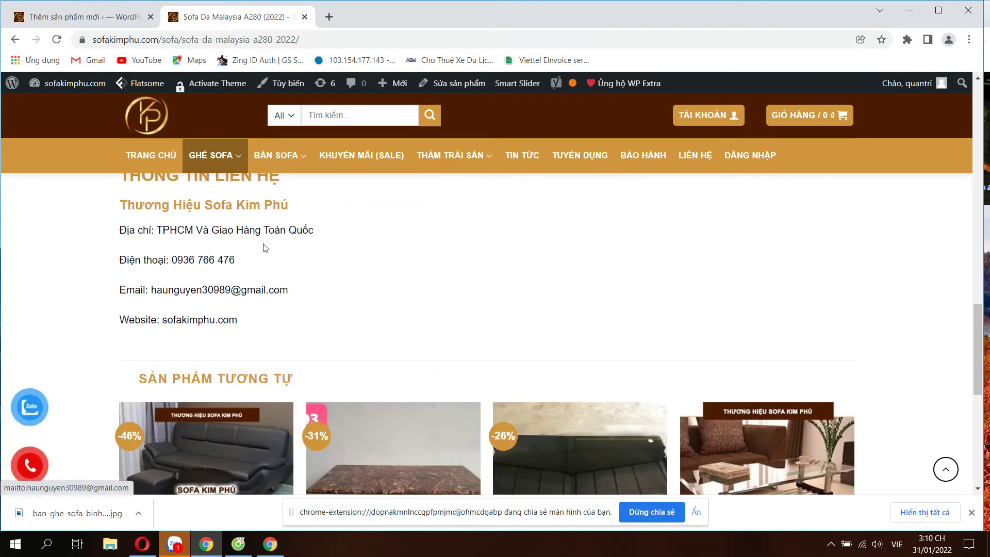
{"action": "scroll", "coordinate": [265, 247], "scroll_direction": "up", "scroll_amount": 2}
{"action": "triple_click", "coordinate": [135, 342]}
{"action": "key", "text": "ctrl+c"}
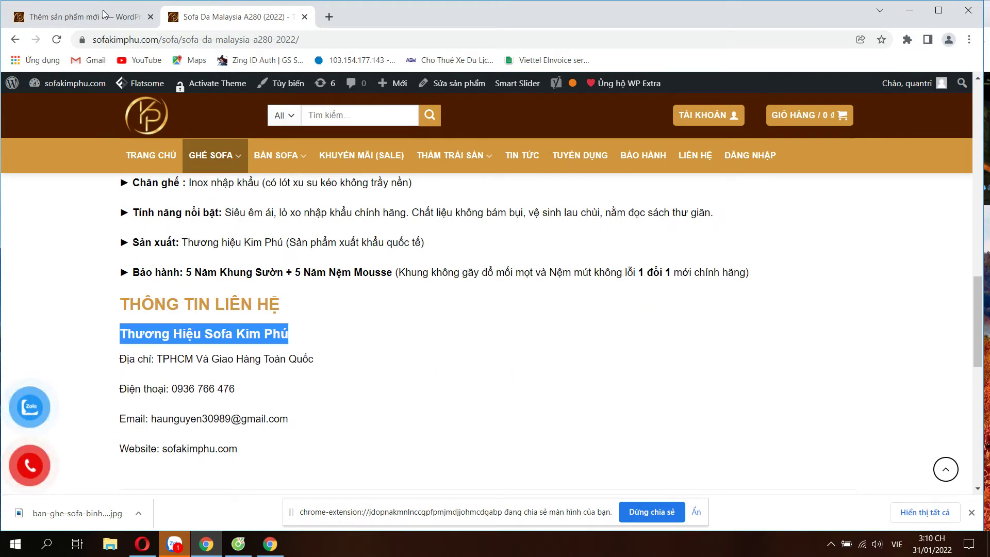
{"action": "key", "text": "ctrl+Tab"}
{"action": "scroll", "coordinate": [395, 418], "scroll_direction": "up", "scroll_amount": 3}
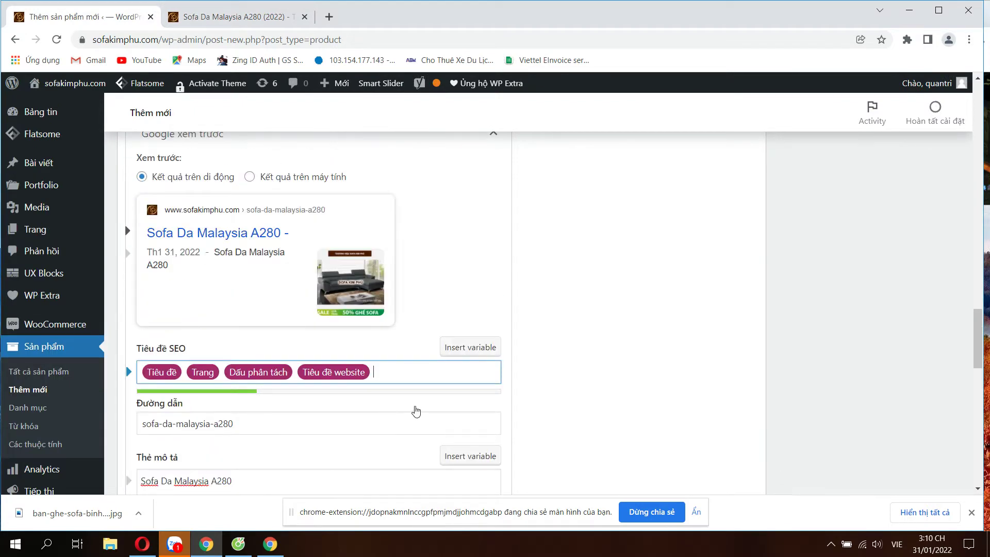
{"action": "key", "text": "ctrl+v"}
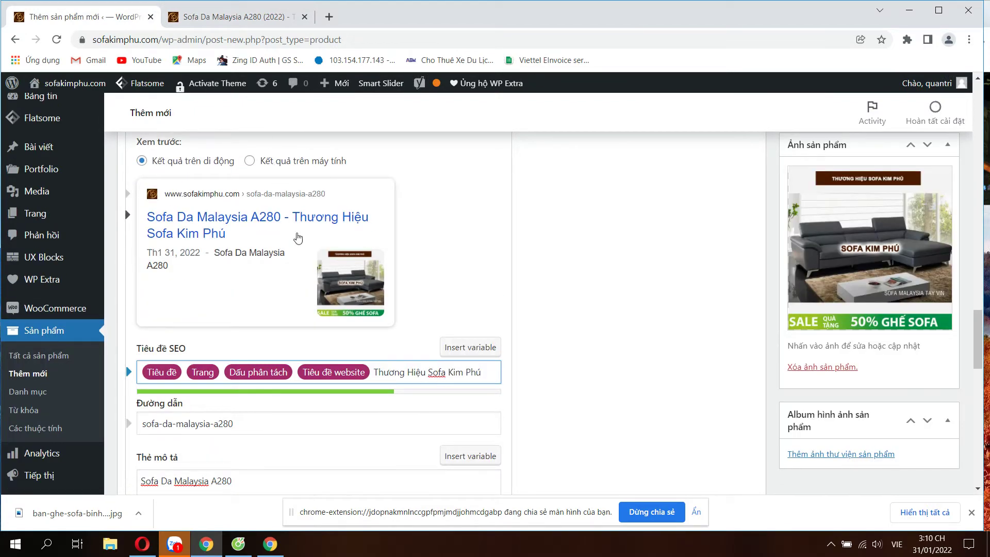
Copy the Kích thước line with its custom-size note from the storefront page and append it to the meta description after a full stop.
{"action": "scroll", "coordinate": [350, 380], "scroll_direction": "down", "scroll_amount": 3}
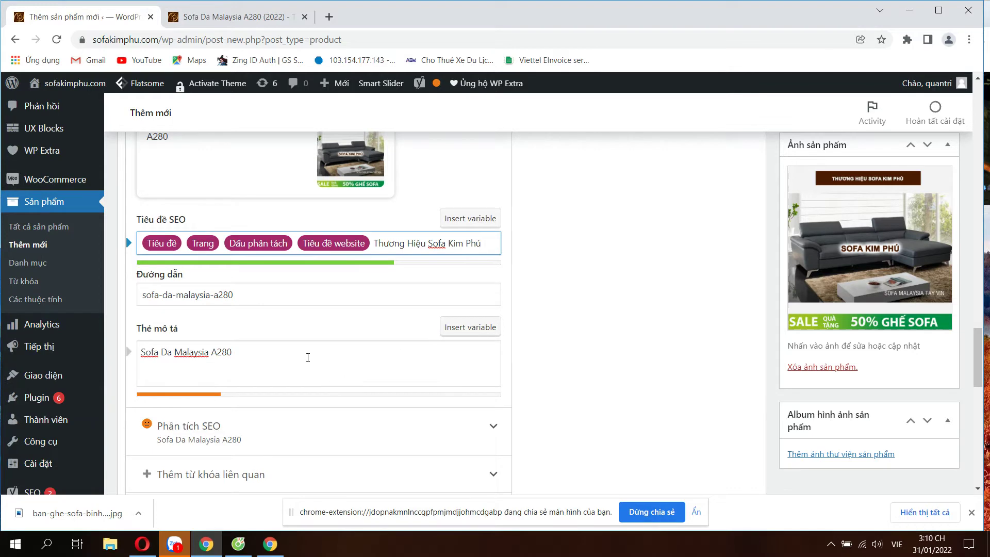
{"action": "left_click", "coordinate": [308, 357]}
{"action": "key", "text": "ctrl+Tab"}
{"action": "scroll", "coordinate": [167, 293], "scroll_direction": "up", "scroll_amount": 5}
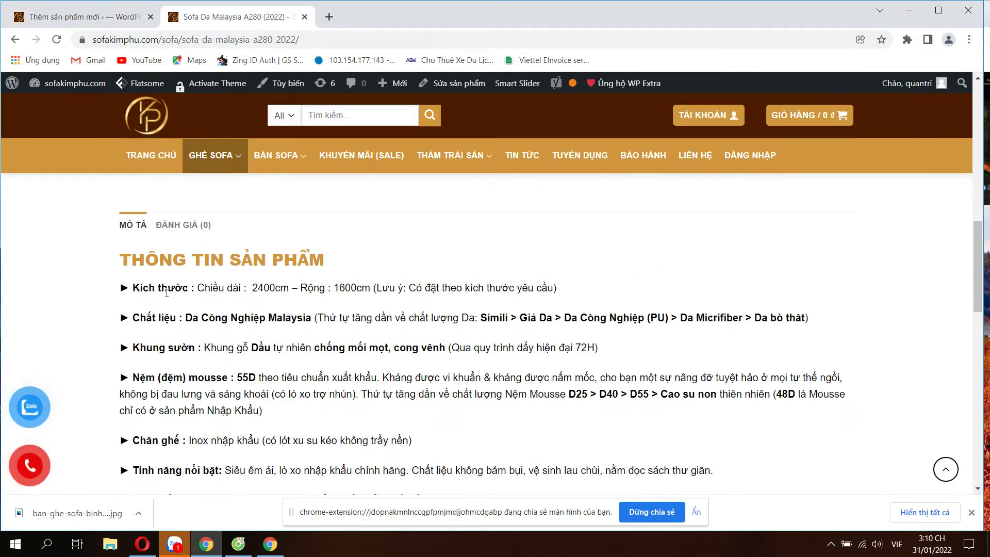
{"action": "left_click_drag", "start_coordinate": [132, 287], "coordinate": [610, 318]}
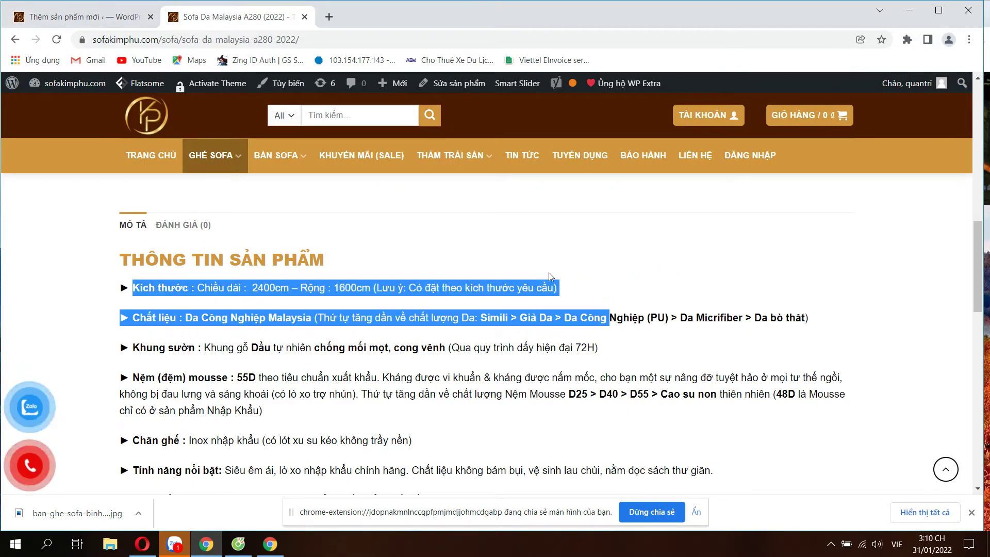
{"action": "left_click_drag", "start_coordinate": [548, 272], "coordinate": [559, 287]}
{"action": "key", "text": "ctrl+c"}
{"action": "key", "text": "ctrl+Tab"}
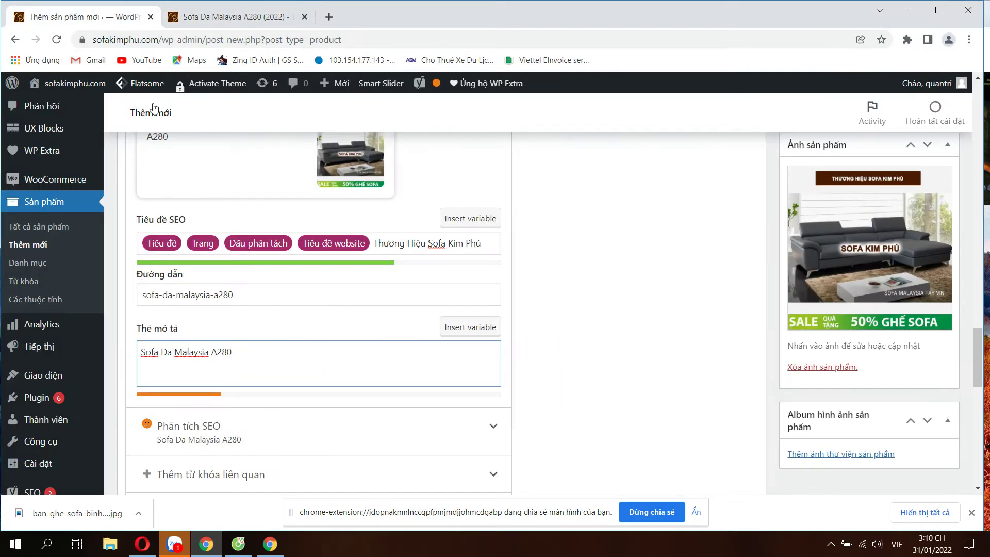
{"action": "left_click", "coordinate": [255, 352]}
{"action": "key", "text": "ctrl+v"}
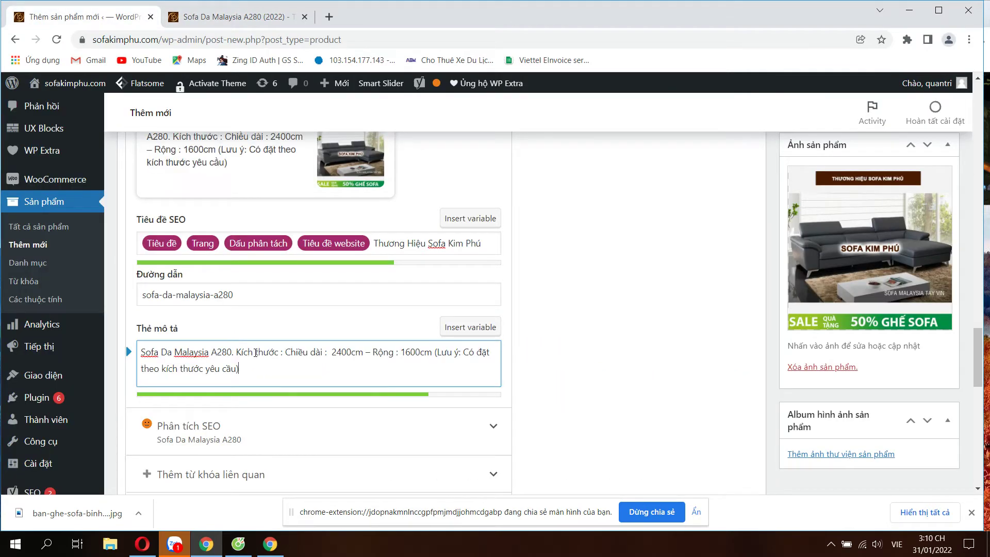
{"action": "left_click", "coordinate": [662, 372]}
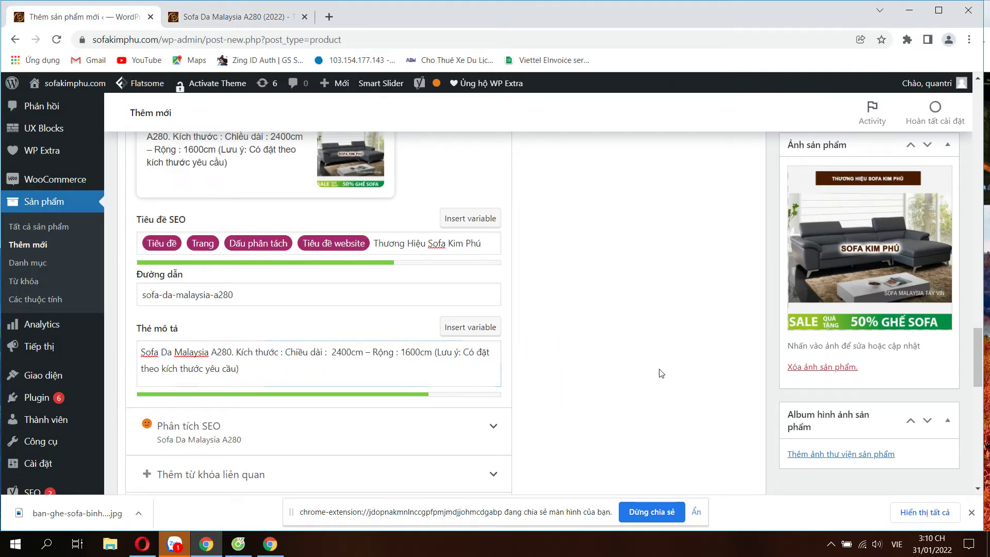
Publish the new product Sofa Da Malaysia A280.
{"action": "scroll", "coordinate": [700, 360], "scroll_direction": "up", "scroll_amount": 4}
{"action": "scroll", "coordinate": [701, 368], "scroll_direction": "up", "scroll_amount": 15}
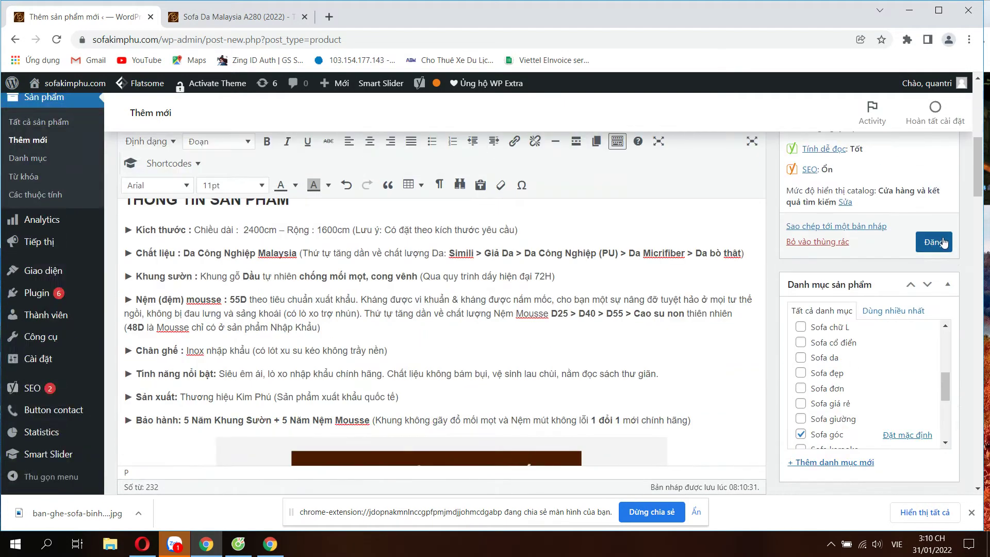
{"action": "left_click", "coordinate": [931, 244]}
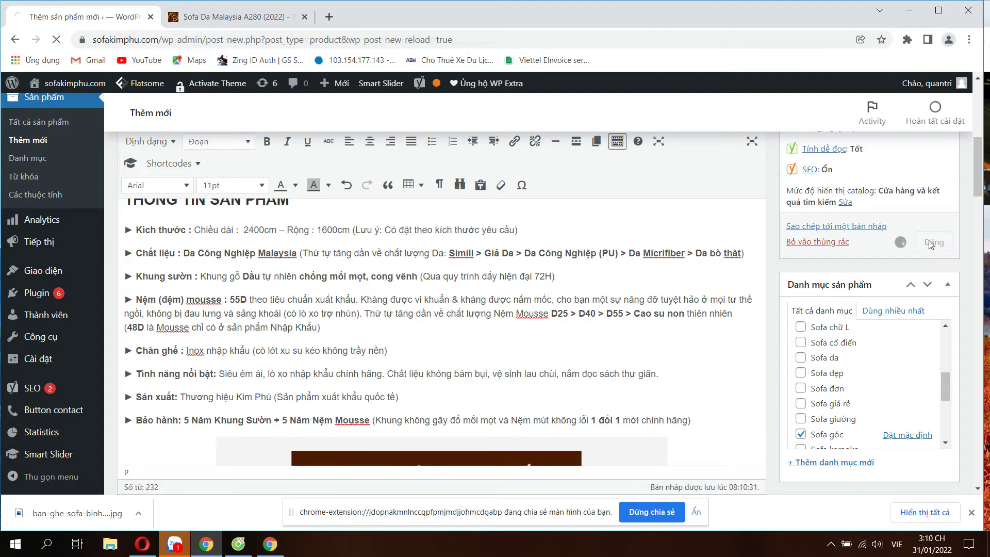
{"action": "scroll", "coordinate": [561, 330], "scroll_direction": "down", "scroll_amount": 15}
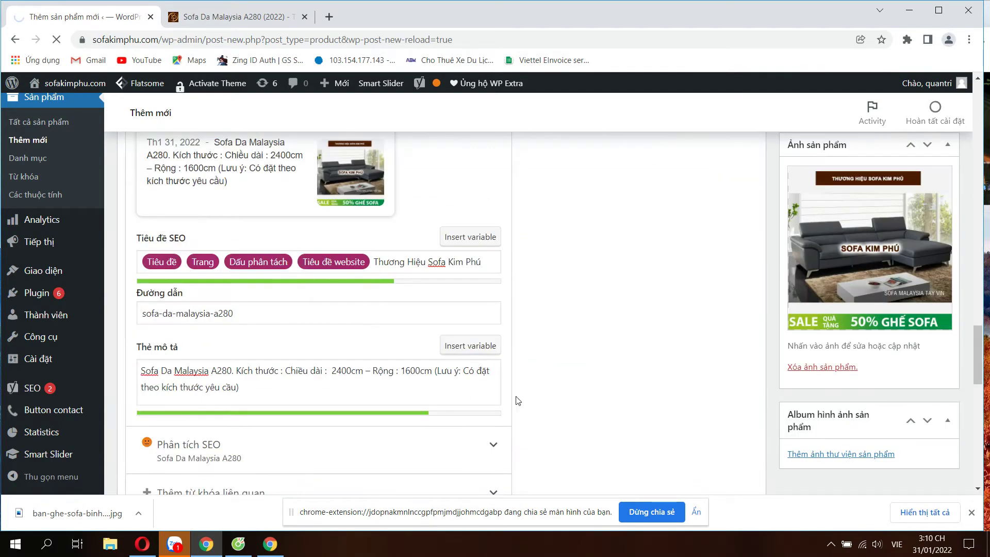
Open the storefront home page and check the SẢN PHẨM BÁN CHẠY section for the newly published sofa.
{"action": "left_click", "coordinate": [240, 17]}
{"action": "scroll", "coordinate": [149, 110], "scroll_direction": "up", "scroll_amount": 10}
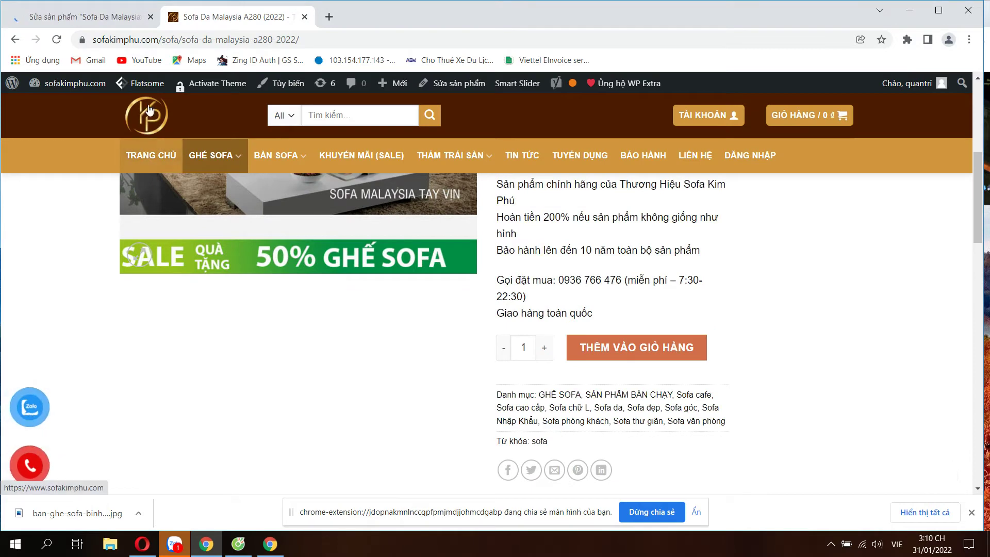
{"action": "left_click", "coordinate": [149, 157]}
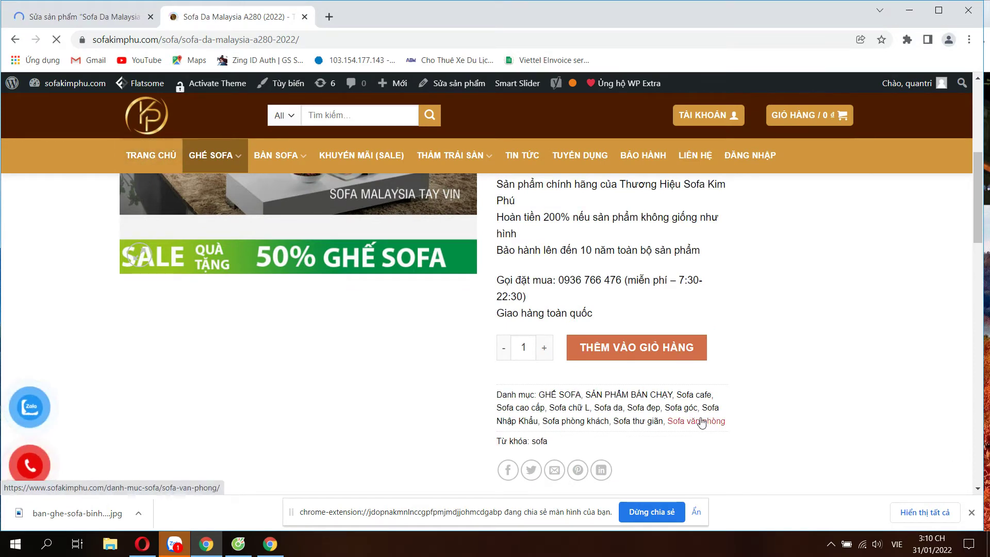
{"action": "scroll", "coordinate": [701, 422], "scroll_direction": "down", "scroll_amount": 4}
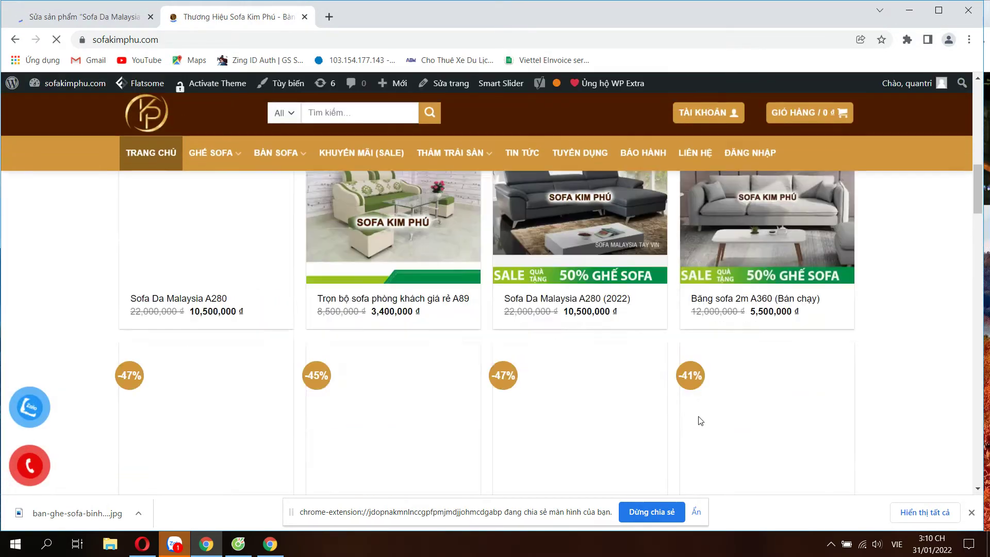
{"action": "scroll", "coordinate": [380, 354], "scroll_direction": "down", "scroll_amount": 2}
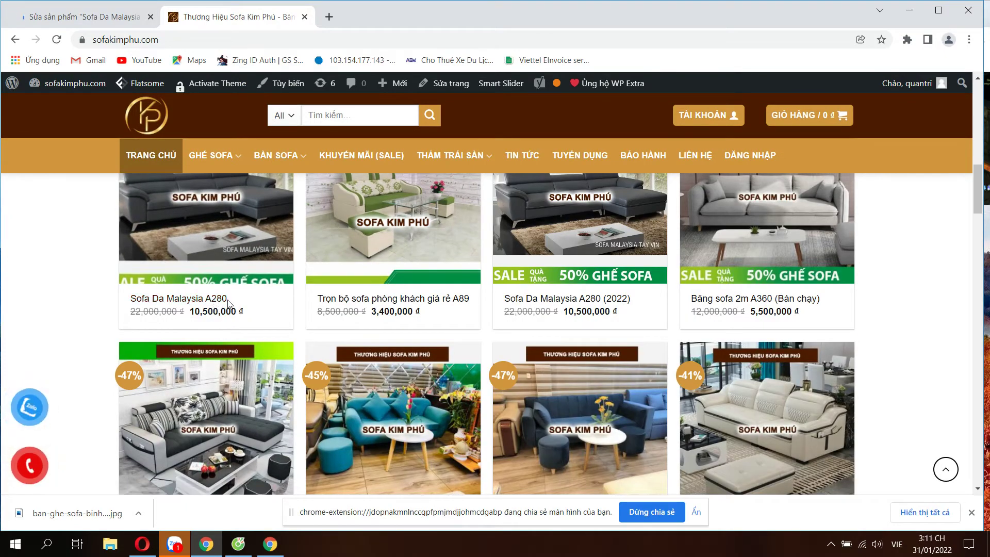
{"action": "scroll", "coordinate": [243, 320], "scroll_direction": "down", "scroll_amount": 5}
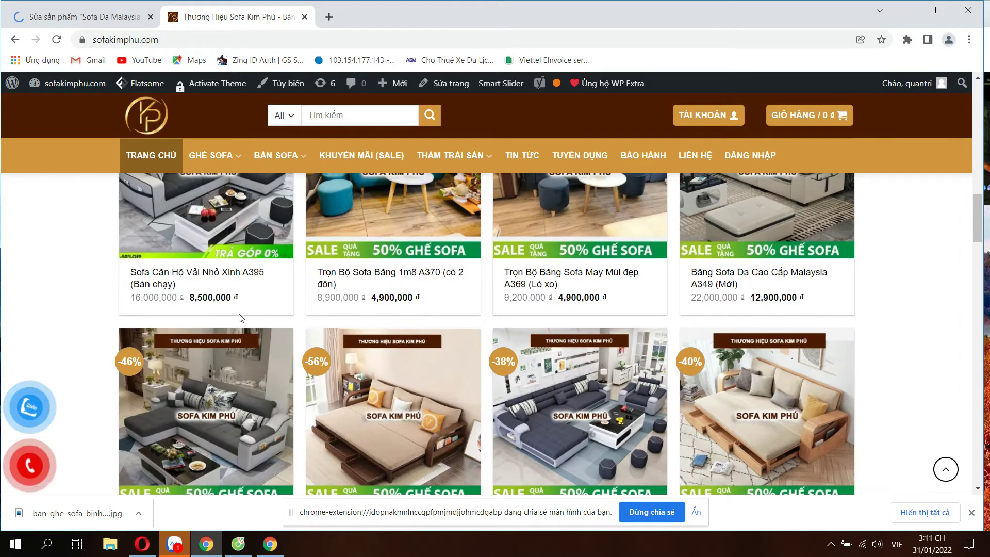
{"action": "scroll", "coordinate": [155, 361], "scroll_direction": "up", "scroll_amount": 1}
{"action": "scroll", "coordinate": [148, 381], "scroll_direction": "up", "scroll_amount": 3}
{"action": "scroll", "coordinate": [148, 378], "scroll_direction": "up", "scroll_amount": 2}
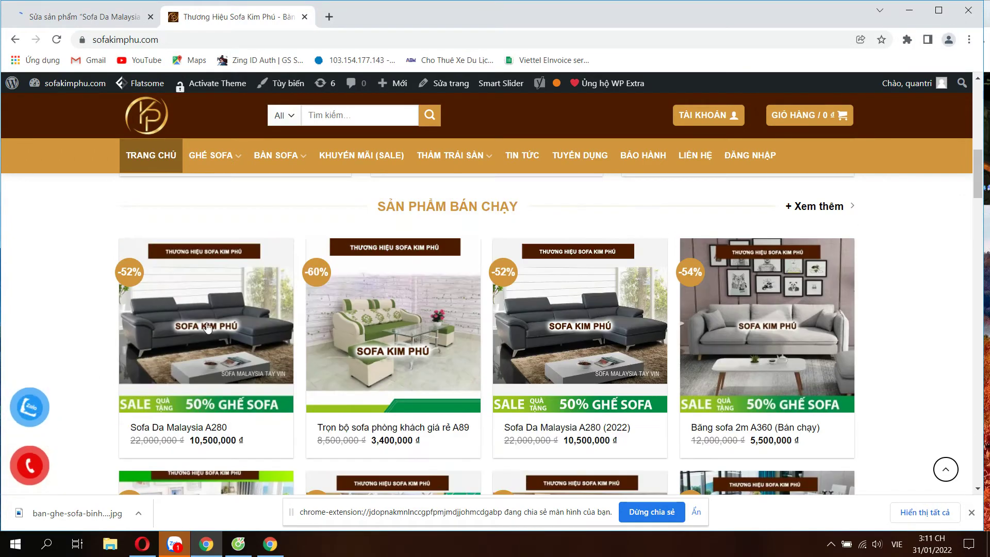
{"action": "left_click", "coordinate": [103, 19]}
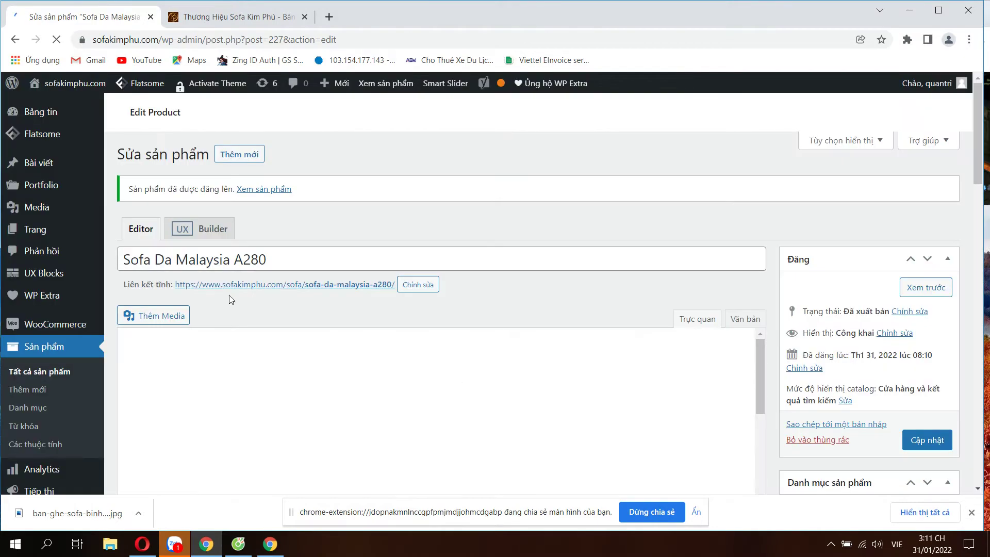
{"action": "left_click", "coordinate": [261, 10]}
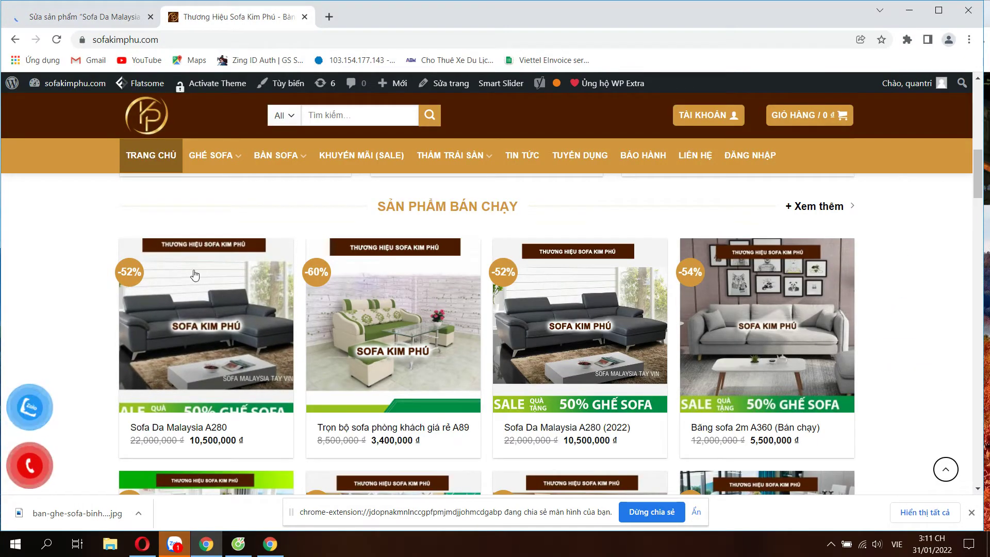
Review the published product's edit page, including its description, categories, product image and Yoast SEO fields.
{"action": "left_click", "coordinate": [66, 21]}
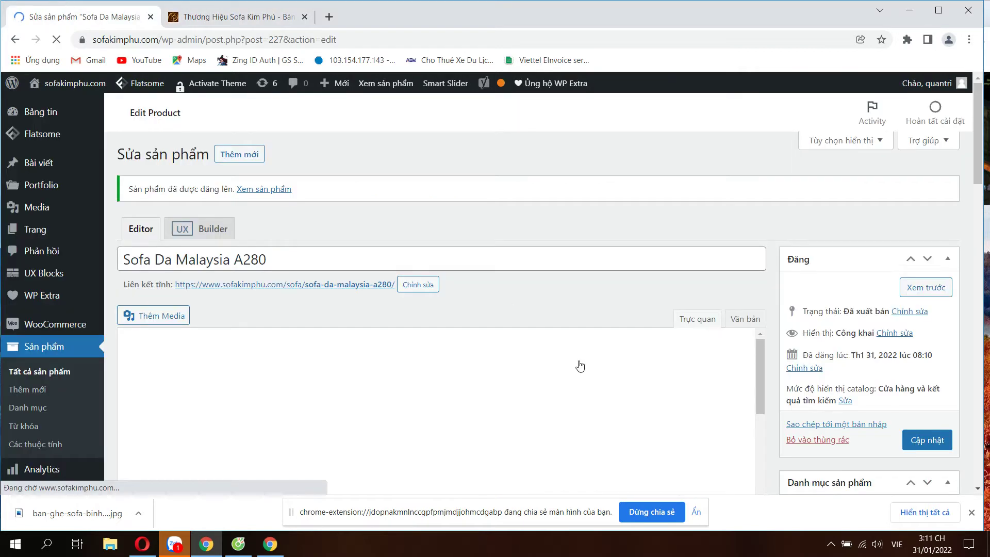
{"action": "scroll", "coordinate": [583, 359], "scroll_direction": "down", "scroll_amount": 5}
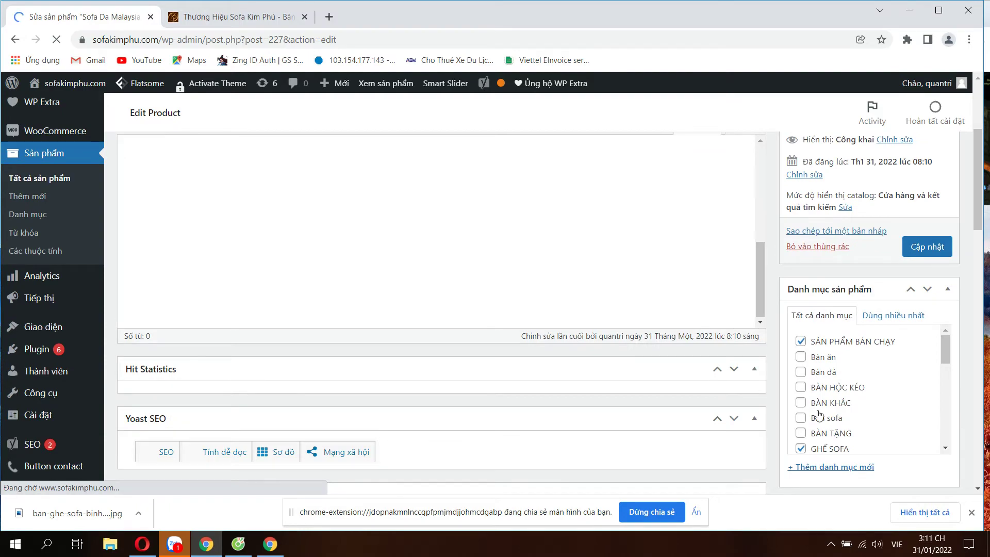
{"action": "scroll", "coordinate": [820, 416], "scroll_direction": "down", "scroll_amount": 4}
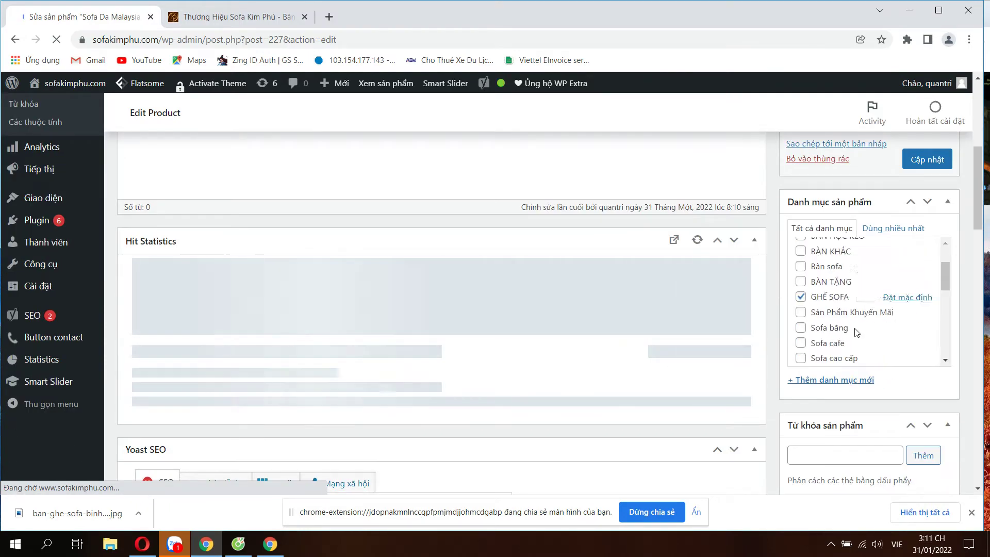
{"action": "scroll", "coordinate": [857, 332], "scroll_direction": "down", "scroll_amount": 5}
{"action": "scroll", "coordinate": [885, 316], "scroll_direction": "up", "scroll_amount": 10}
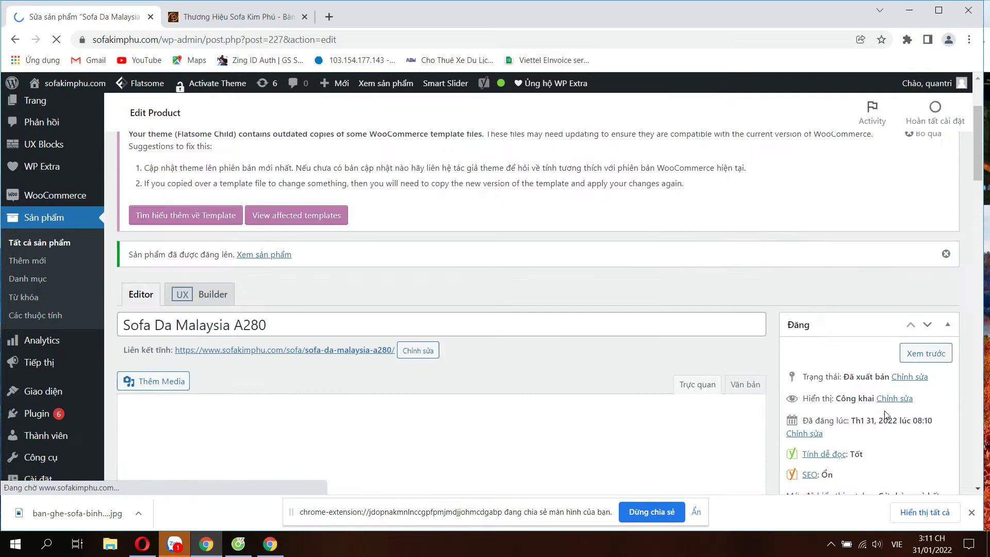
{"action": "scroll", "coordinate": [885, 415], "scroll_direction": "down", "scroll_amount": 8}
{"action": "scroll", "coordinate": [842, 320], "scroll_direction": "up", "scroll_amount": 8}
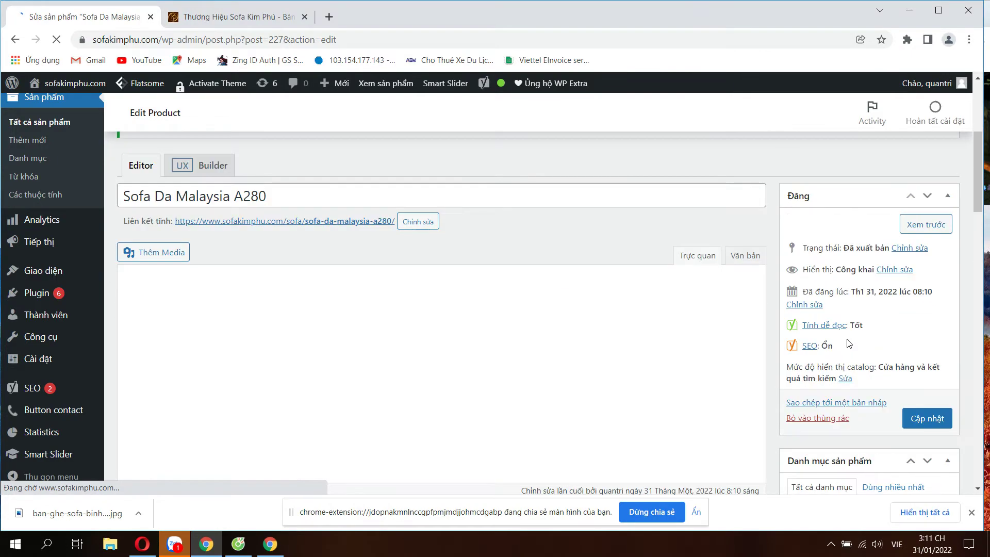
{"action": "scroll", "coordinate": [848, 343], "scroll_direction": "down", "scroll_amount": 10}
{"action": "scroll", "coordinate": [735, 384], "scroll_direction": "up", "scroll_amount": 4}
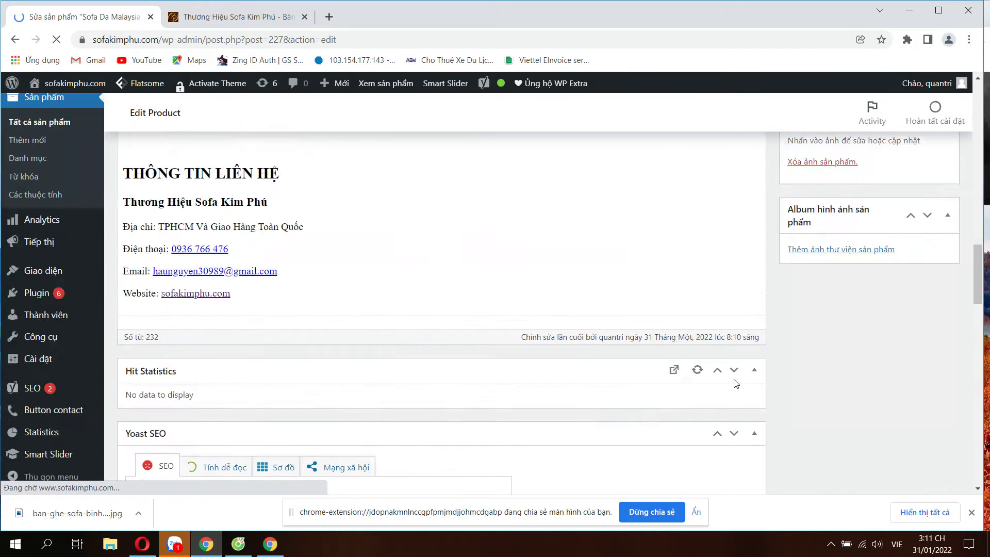
{"action": "scroll", "coordinate": [736, 384], "scroll_direction": "down", "scroll_amount": 8}
{"action": "scroll", "coordinate": [70, 281], "scroll_direction": "up", "scroll_amount": 6}
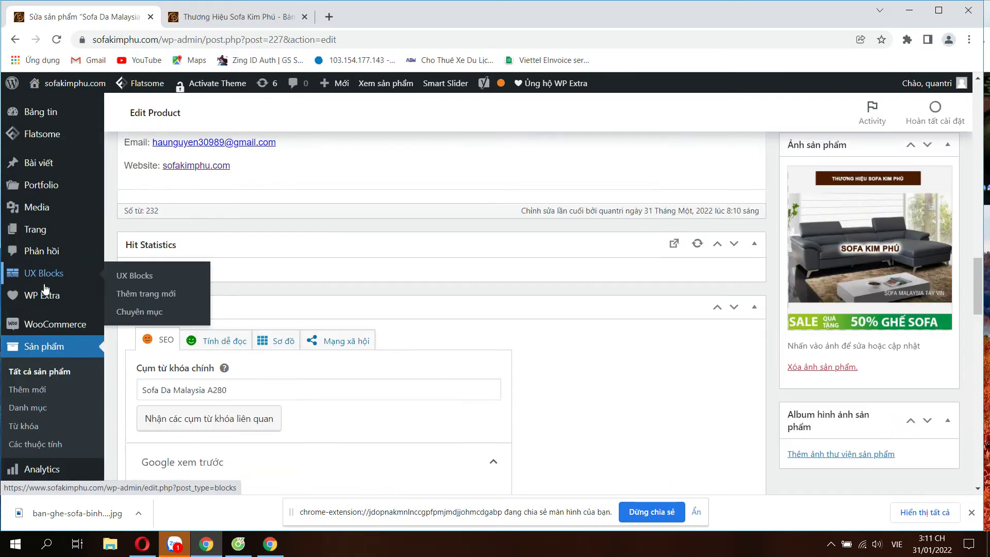
{"action": "scroll", "coordinate": [46, 289], "scroll_direction": "down", "scroll_amount": 1}
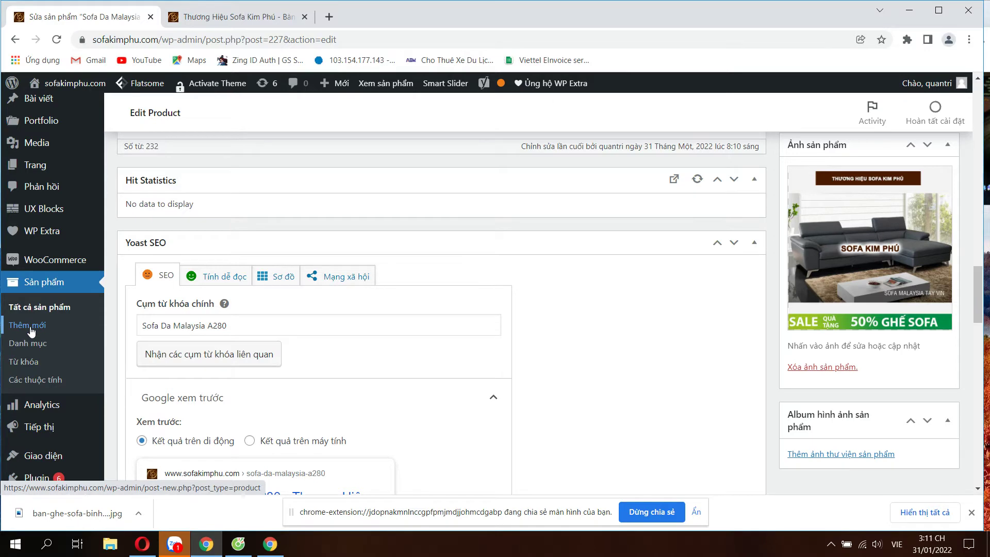
{"action": "scroll", "coordinate": [932, 363], "scroll_direction": "up", "scroll_amount": 15}
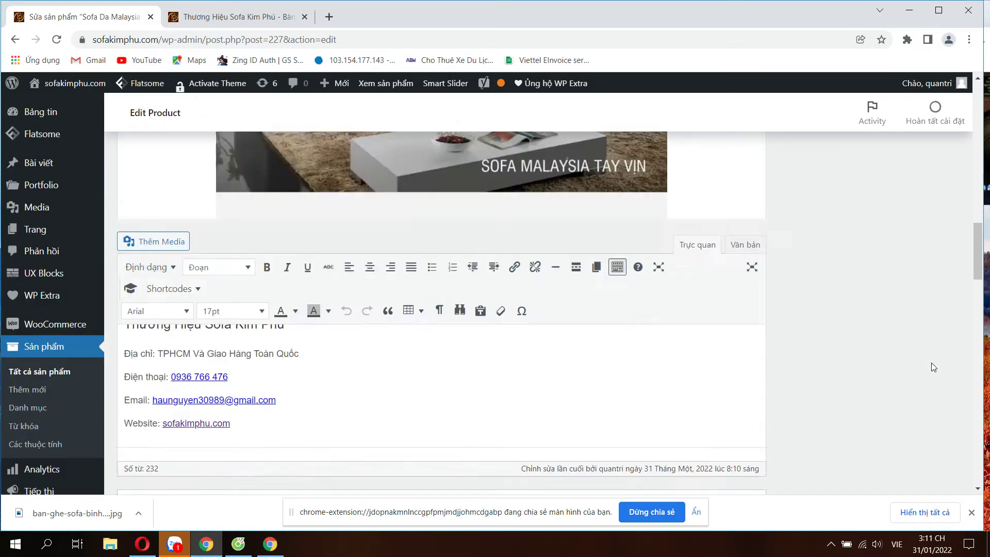
{"action": "scroll", "coordinate": [901, 325], "scroll_direction": "down", "scroll_amount": 5}
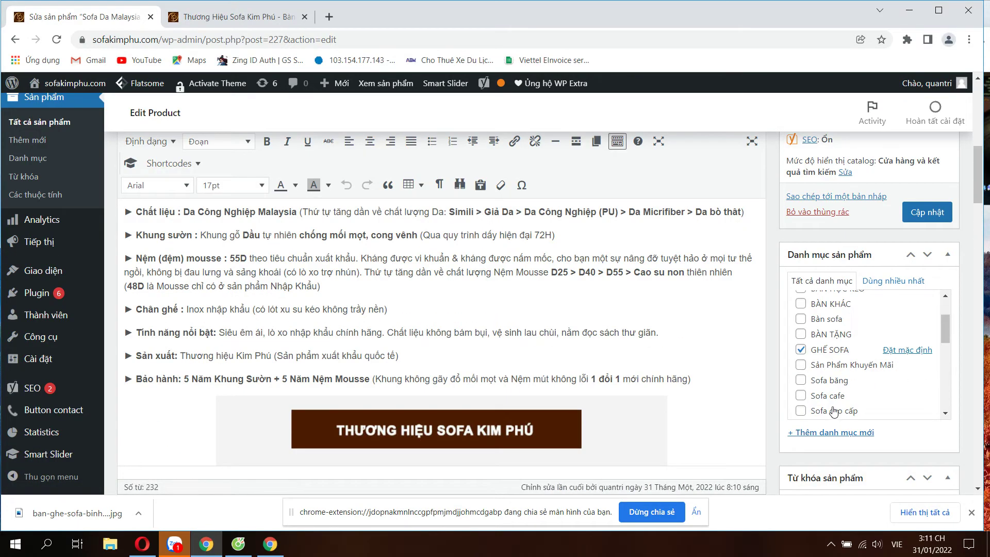
Open the product categories page and examine the existing category list and the form for adding a new category.
{"action": "left_click", "coordinate": [29, 160]}
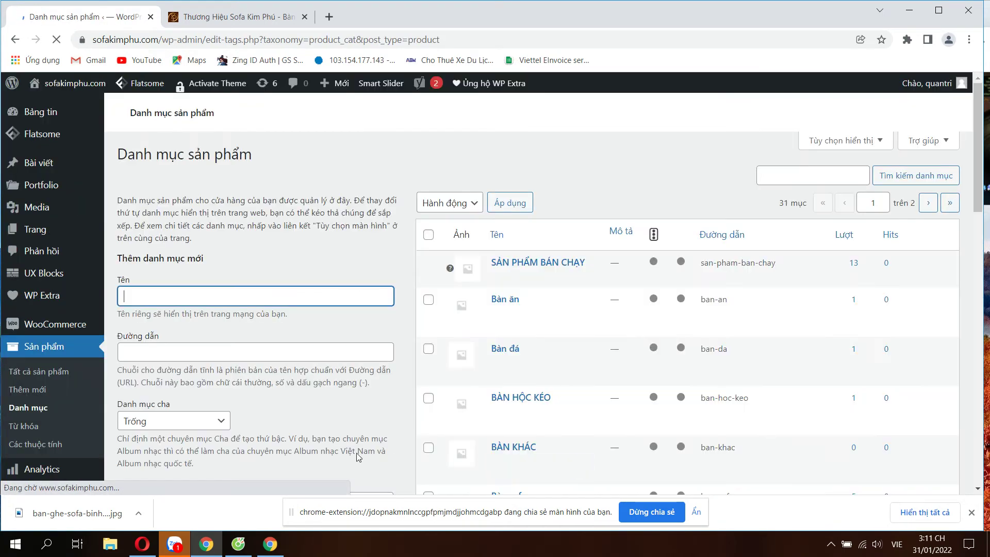
{"action": "scroll", "coordinate": [223, 378], "scroll_direction": "down", "scroll_amount": 2}
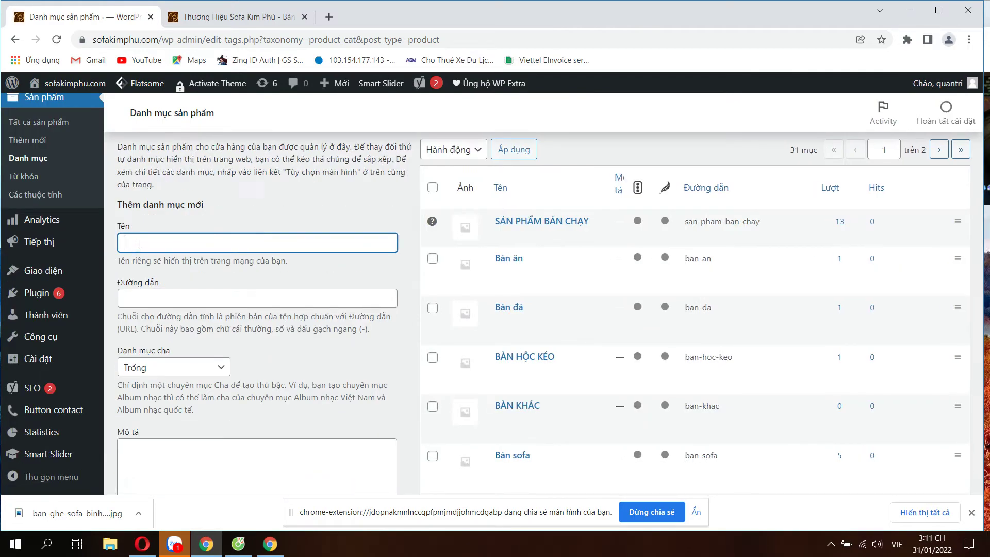
{"action": "scroll", "coordinate": [553, 408], "scroll_direction": "down", "scroll_amount": 10}
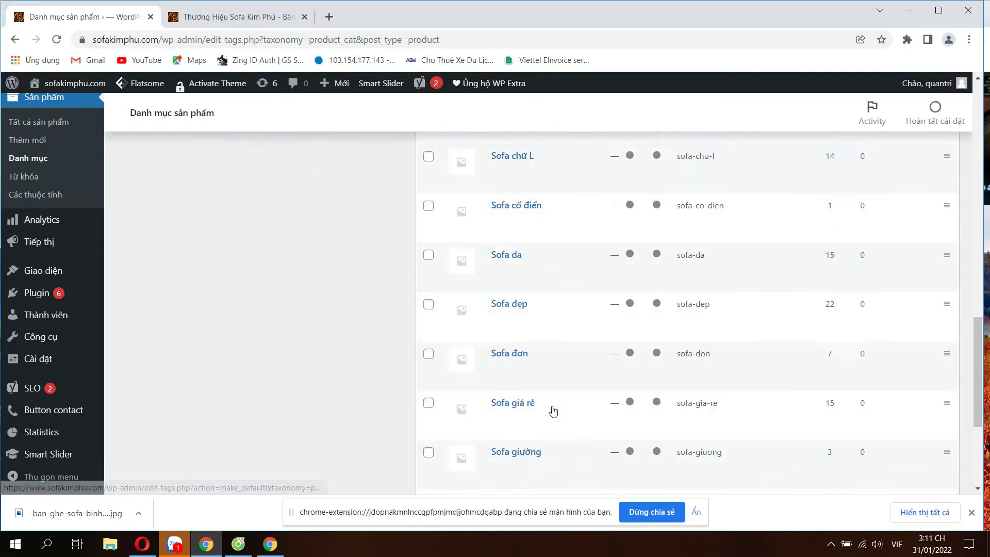
{"action": "scroll", "coordinate": [560, 405], "scroll_direction": "up", "scroll_amount": 7}
{"action": "scroll", "coordinate": [560, 405], "scroll_direction": "up", "scroll_amount": 2}
{"action": "scroll", "coordinate": [619, 392], "scroll_direction": "down", "scroll_amount": 10}
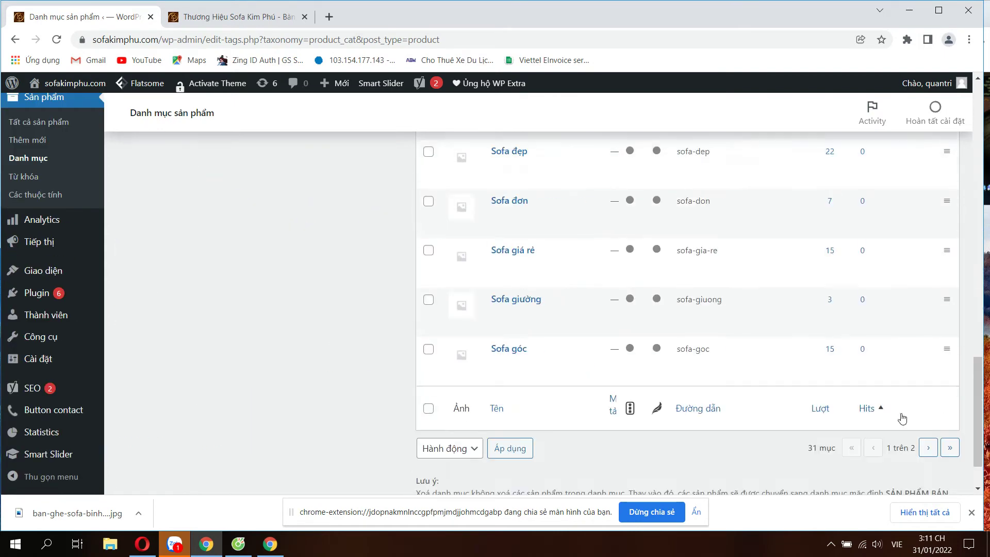
{"action": "scroll", "coordinate": [634, 379], "scroll_direction": "up", "scroll_amount": 10}
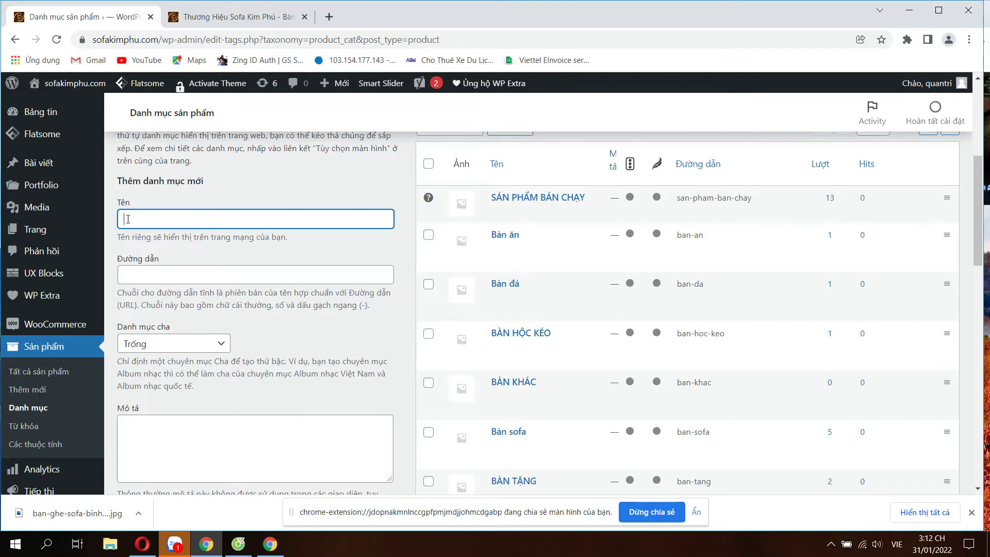
{"action": "scroll", "coordinate": [148, 380], "scroll_direction": "down", "scroll_amount": 5}
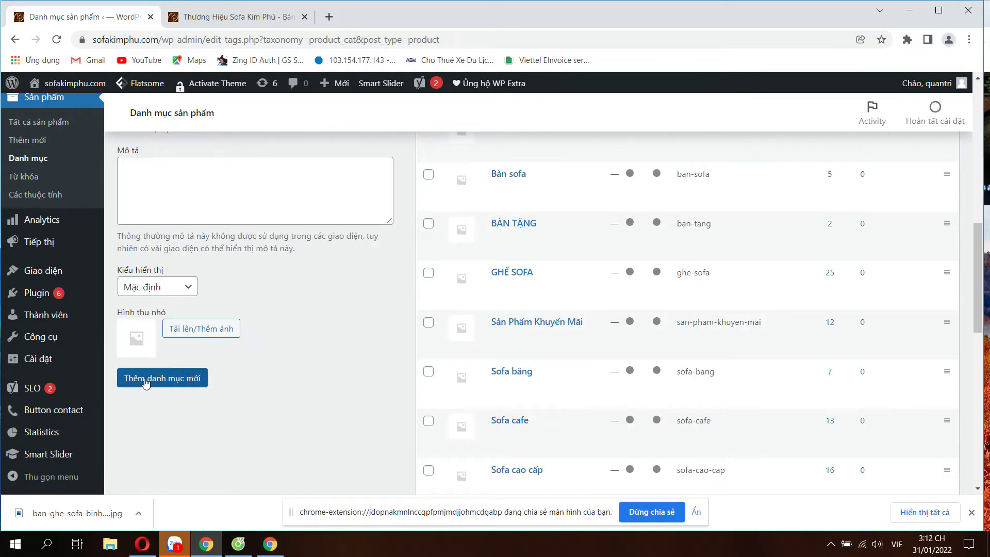
{"action": "left_click", "coordinate": [146, 379]}
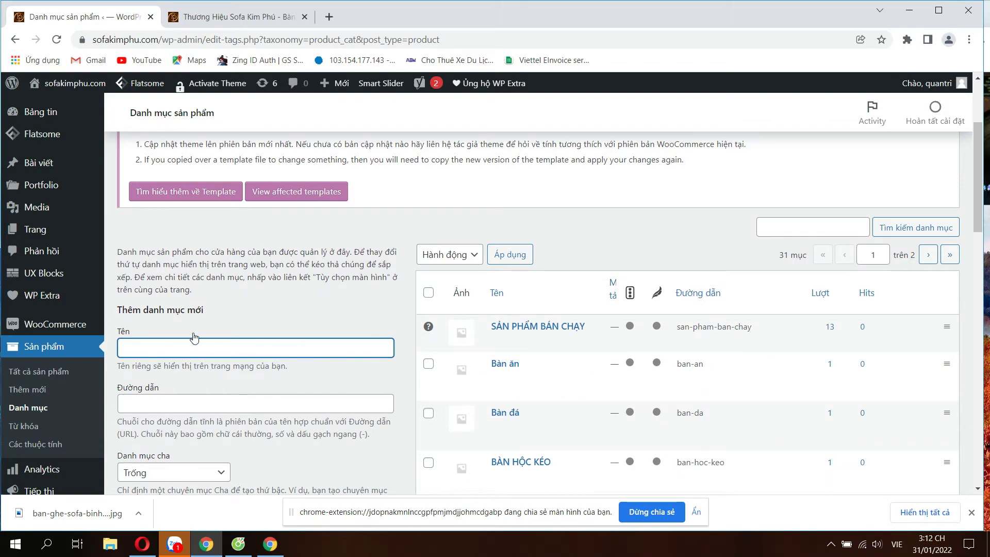
{"action": "scroll", "coordinate": [174, 394], "scroll_direction": "down", "scroll_amount": 9}
{"action": "scroll", "coordinate": [174, 395], "scroll_direction": "up", "scroll_amount": 8}
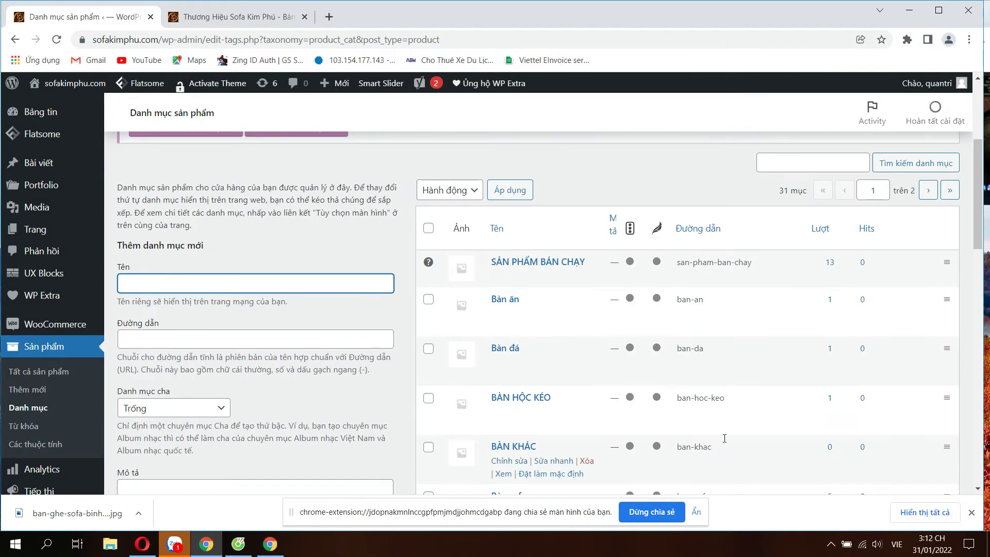
{"action": "scroll", "coordinate": [42, 228], "scroll_direction": "down", "scroll_amount": 3}
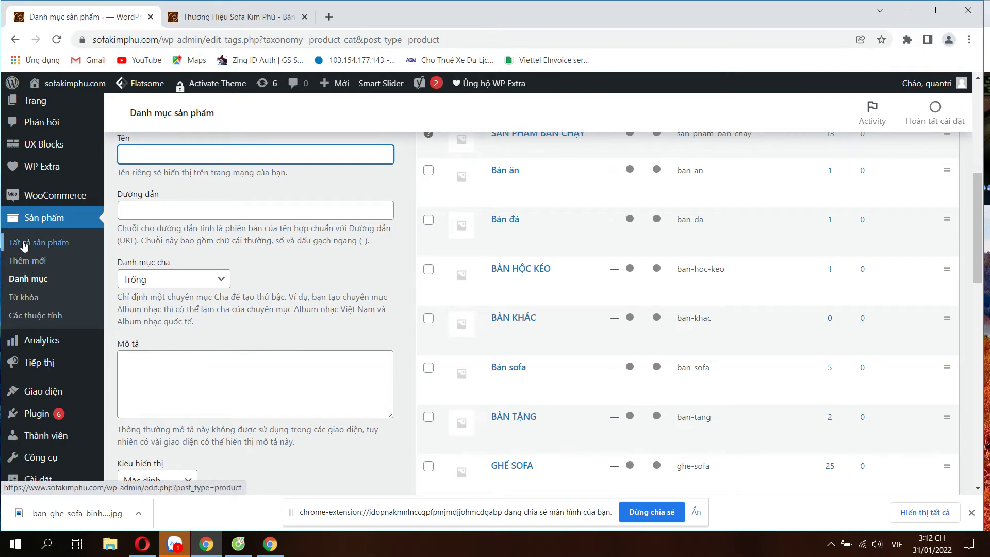
Open Sofa Da Malaysia A280 for editing from the list of all products and change its name to Sofa Da Malaysia A380.
{"action": "left_click", "coordinate": [28, 248]}
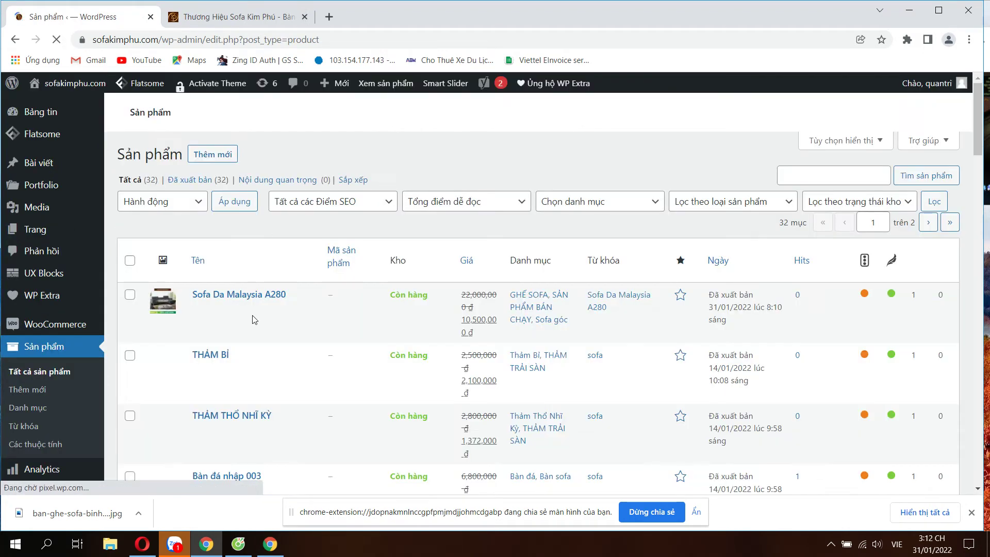
{"action": "scroll", "coordinate": [246, 309], "scroll_direction": "down", "scroll_amount": 3}
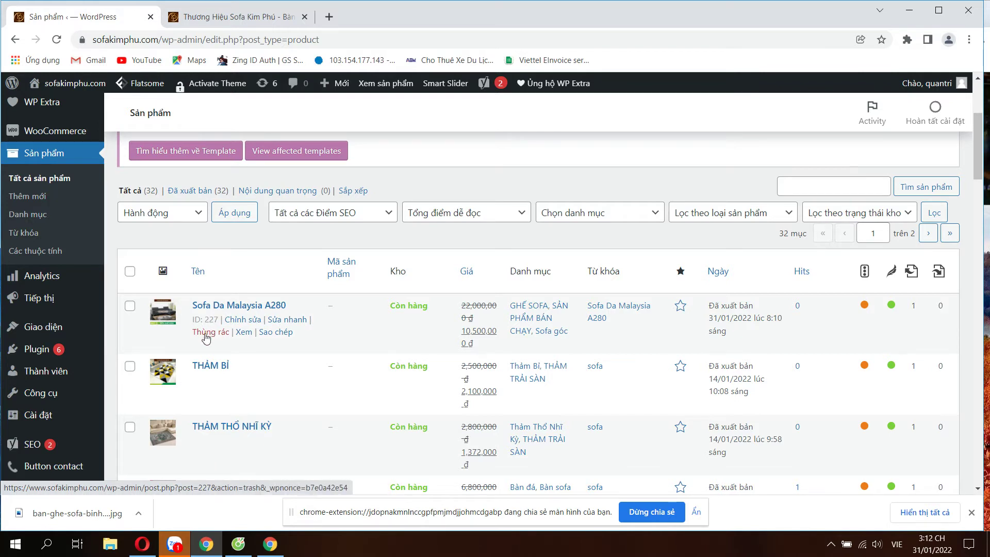
{"action": "left_click", "coordinate": [246, 320]}
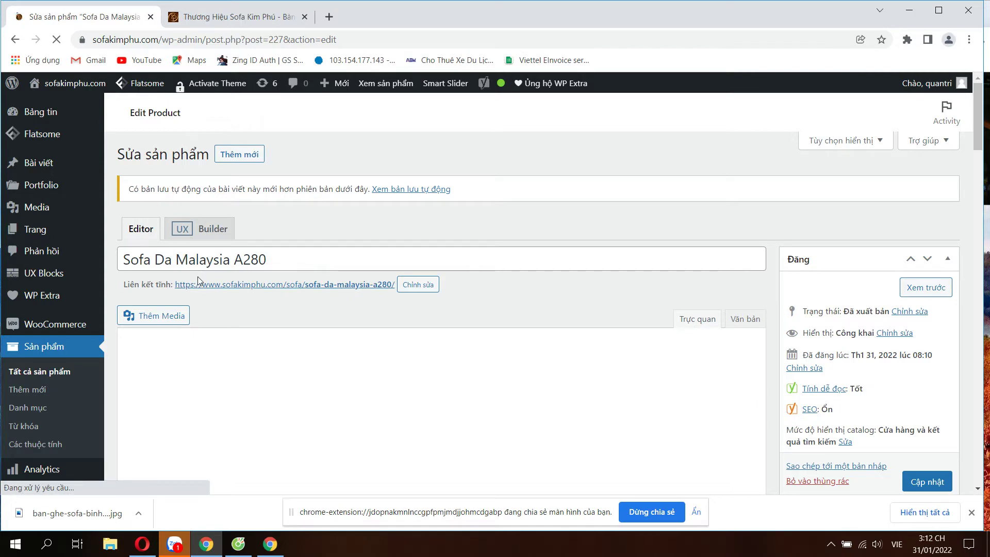
{"action": "scroll", "coordinate": [290, 396], "scroll_direction": "down", "scroll_amount": 3}
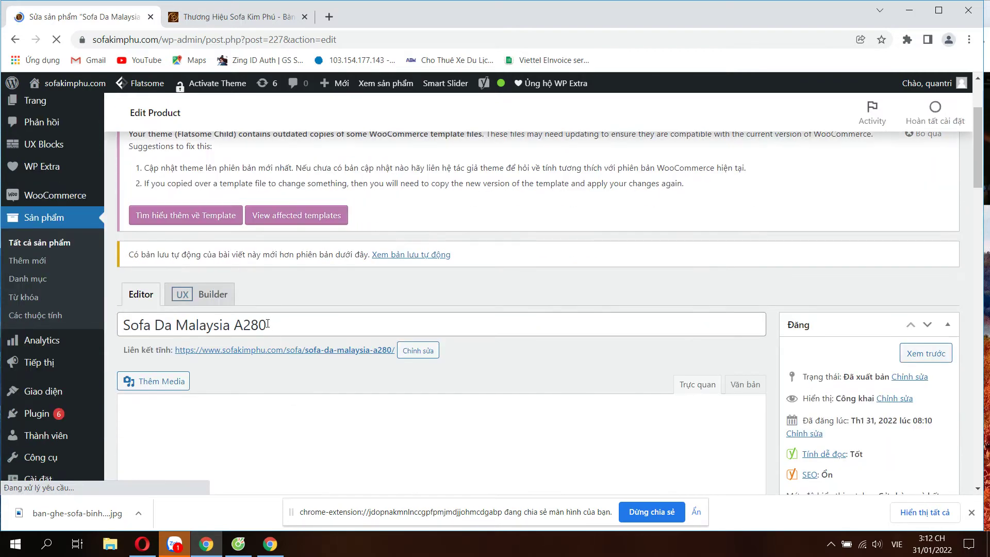
{"action": "left_click_drag", "start_coordinate": [268, 324], "coordinate": [251, 326]}
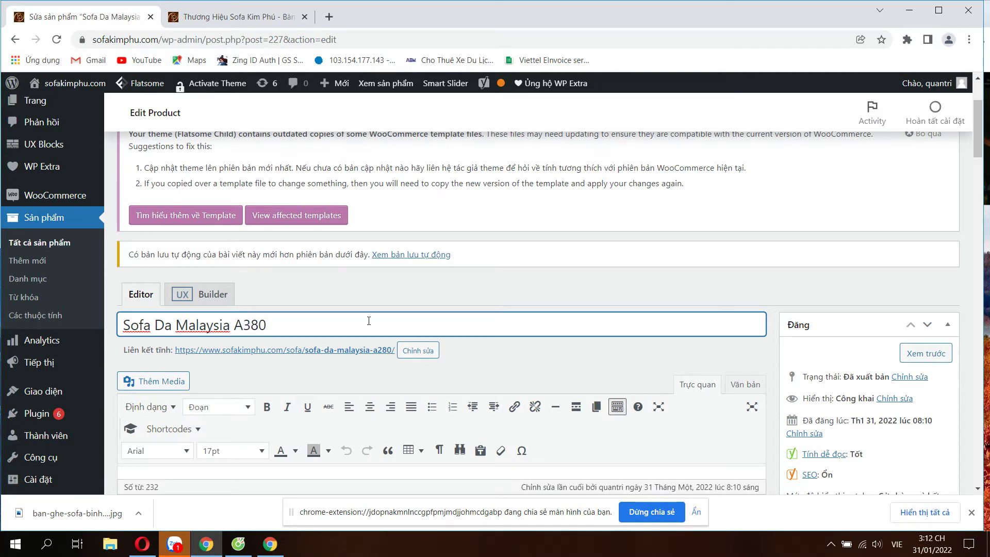
Save the update to the renamed sofa product and check it in the SẢN PHẨM BÁN CHẠY section of the storefront home page.
{"action": "scroll", "coordinate": [546, 361], "scroll_direction": "down", "scroll_amount": 3}
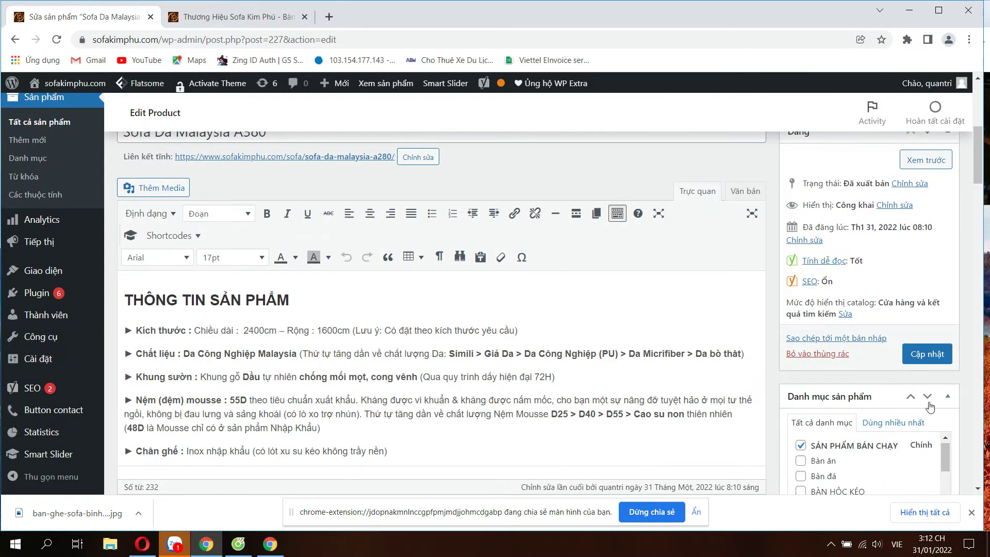
{"action": "left_click", "coordinate": [924, 355]}
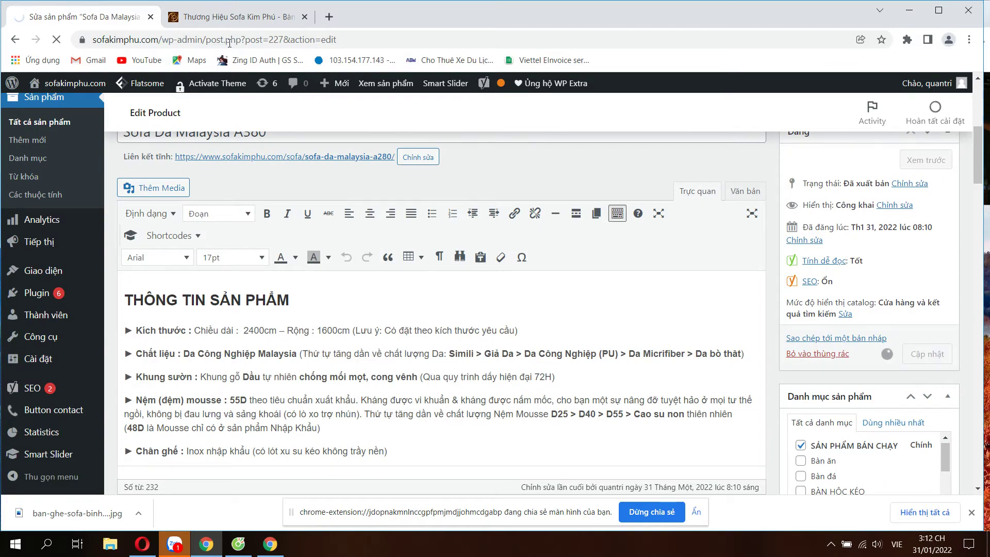
{"action": "scroll", "coordinate": [348, 383], "scroll_direction": "down", "scroll_amount": 15}
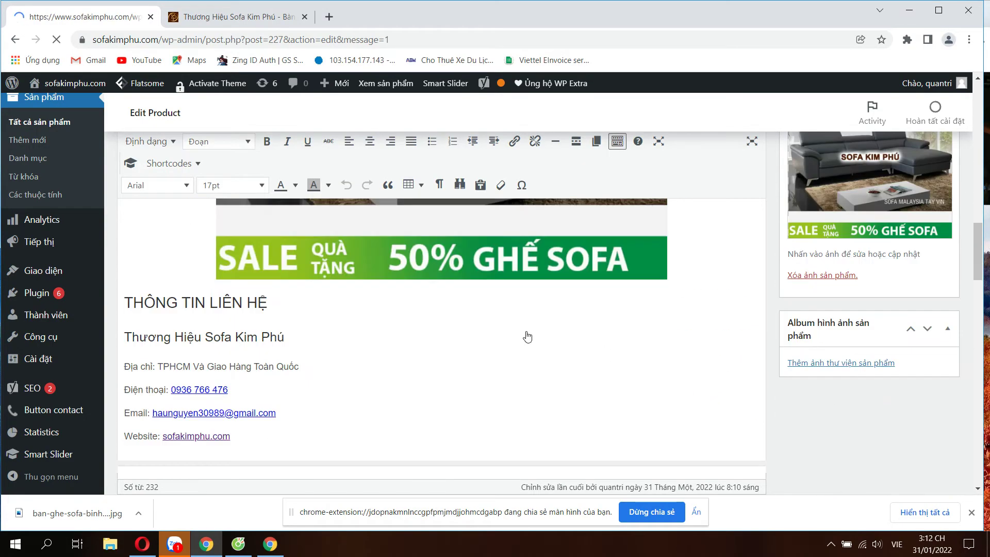
{"action": "scroll", "coordinate": [483, 390], "scroll_direction": "down", "scroll_amount": 12}
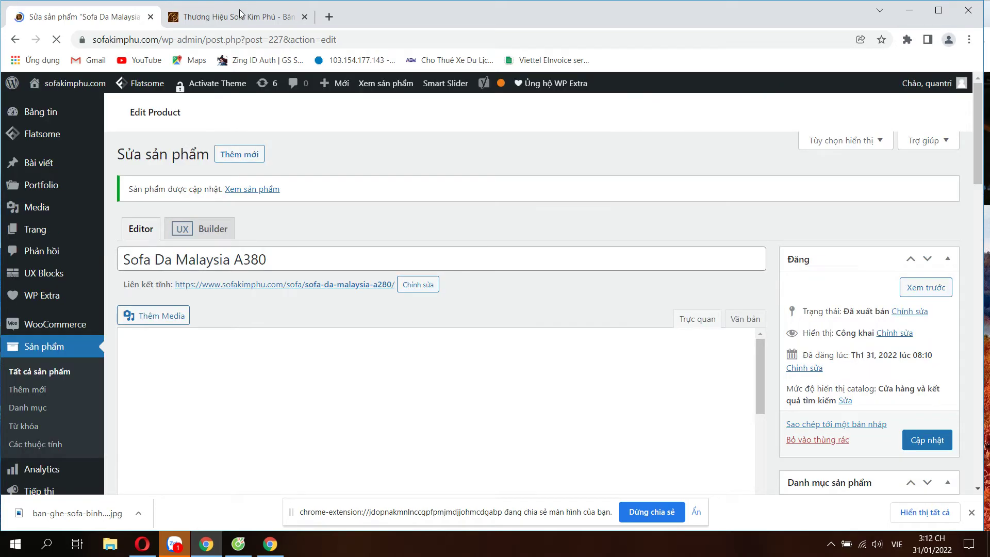
{"action": "left_click", "coordinate": [240, 14]}
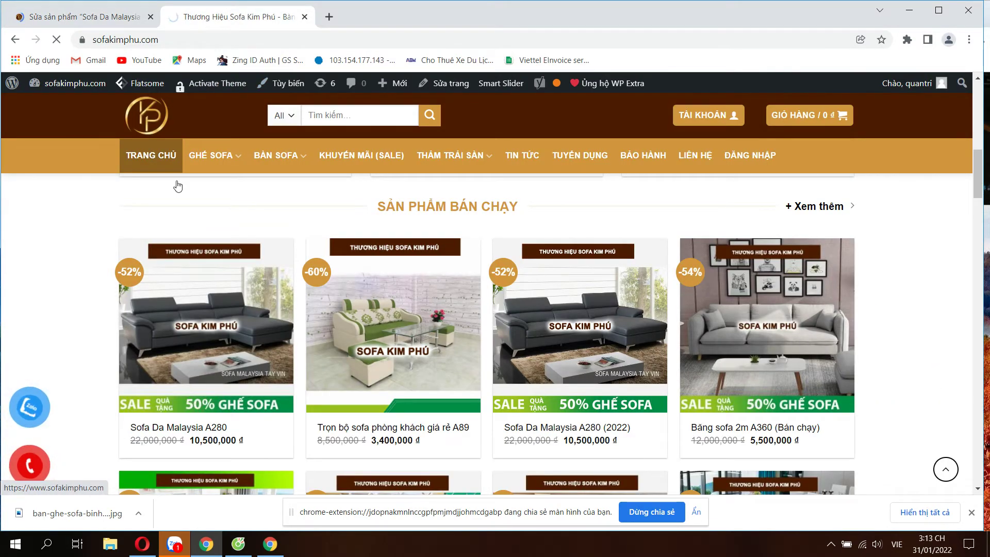
{"action": "left_click", "coordinate": [221, 428]}
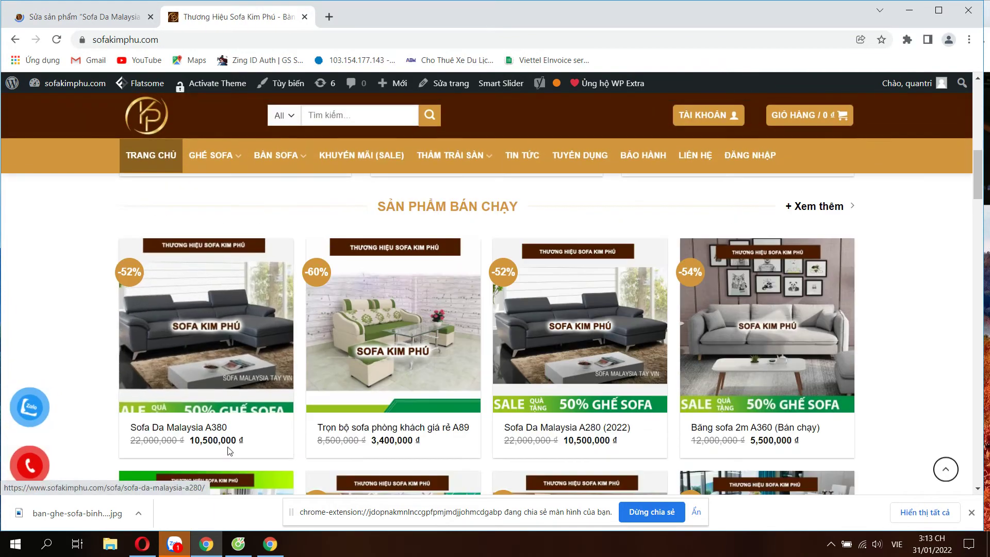
Return to the list of all products and move Sofa Da Malaysia A380 to the trash.
{"action": "left_click", "coordinate": [74, 17]}
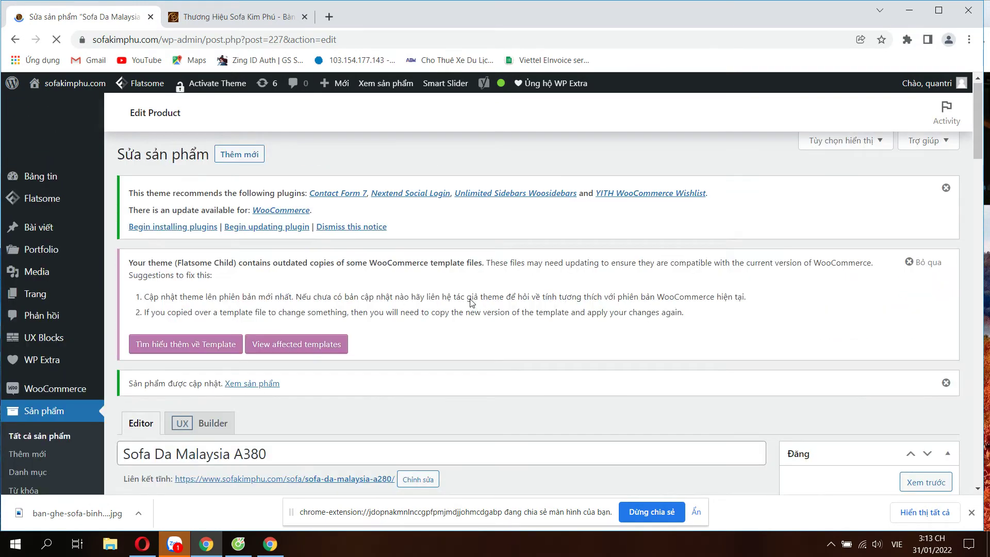
{"action": "scroll", "coordinate": [469, 299], "scroll_direction": "down", "scroll_amount": 10}
{"action": "scroll", "coordinate": [469, 303], "scroll_direction": "up", "scroll_amount": 10}
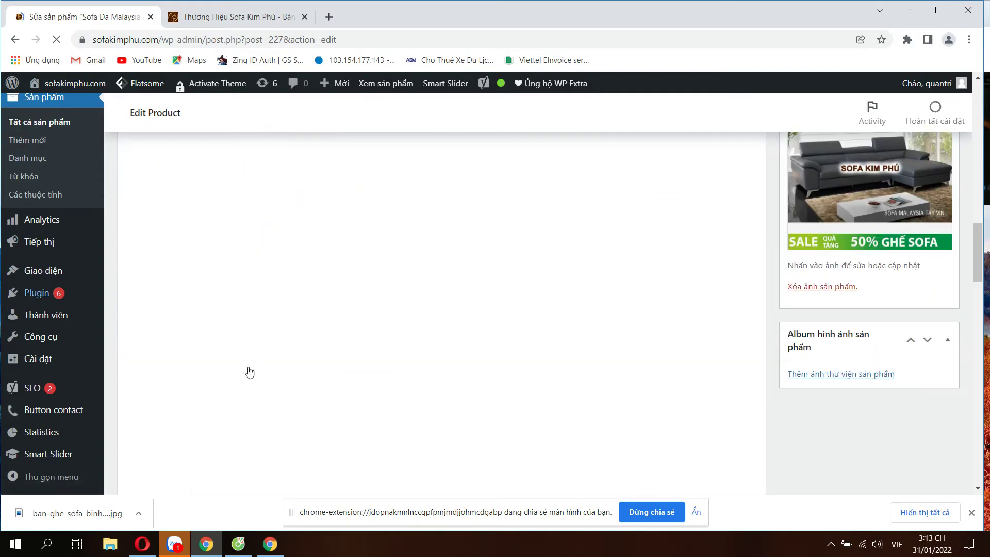
{"action": "scroll", "coordinate": [130, 311], "scroll_direction": "up", "scroll_amount": 10}
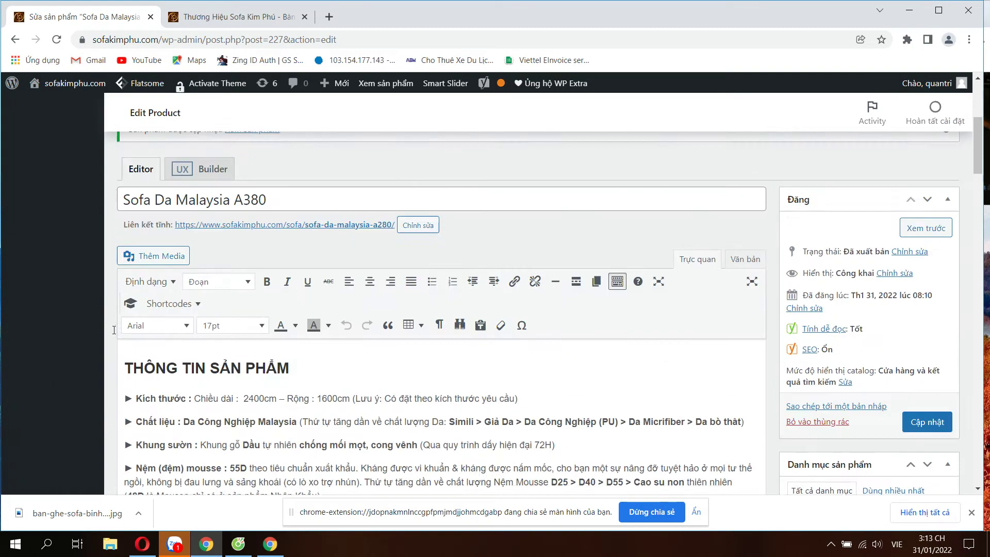
{"action": "left_click", "coordinate": [41, 377]}
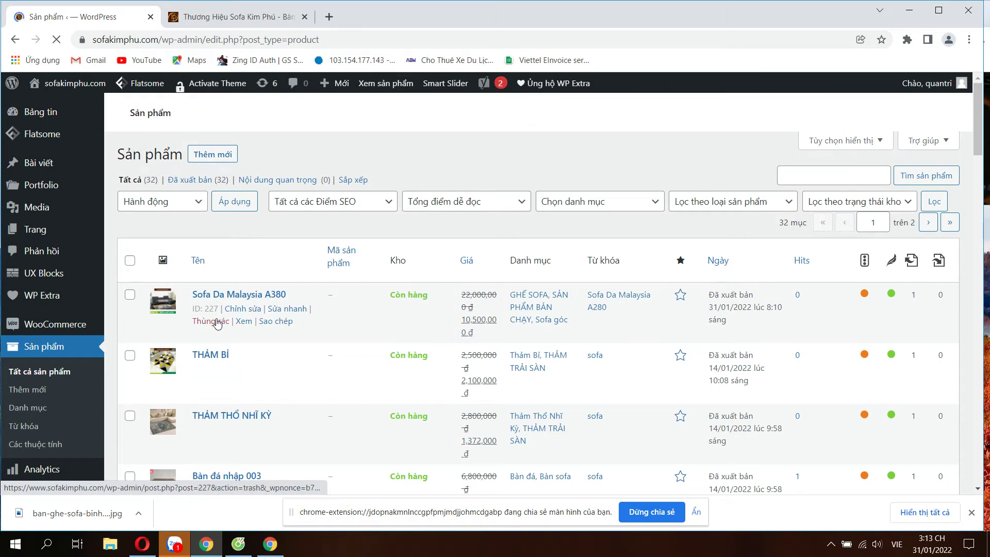
{"action": "scroll", "coordinate": [222, 355], "scroll_direction": "down", "scroll_amount": 4}
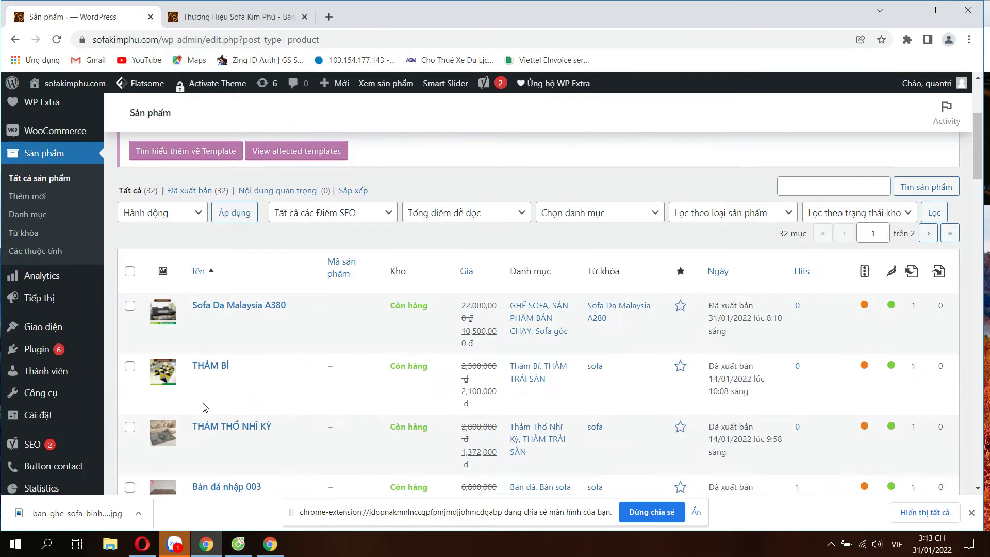
{"action": "left_click", "coordinate": [212, 331]}
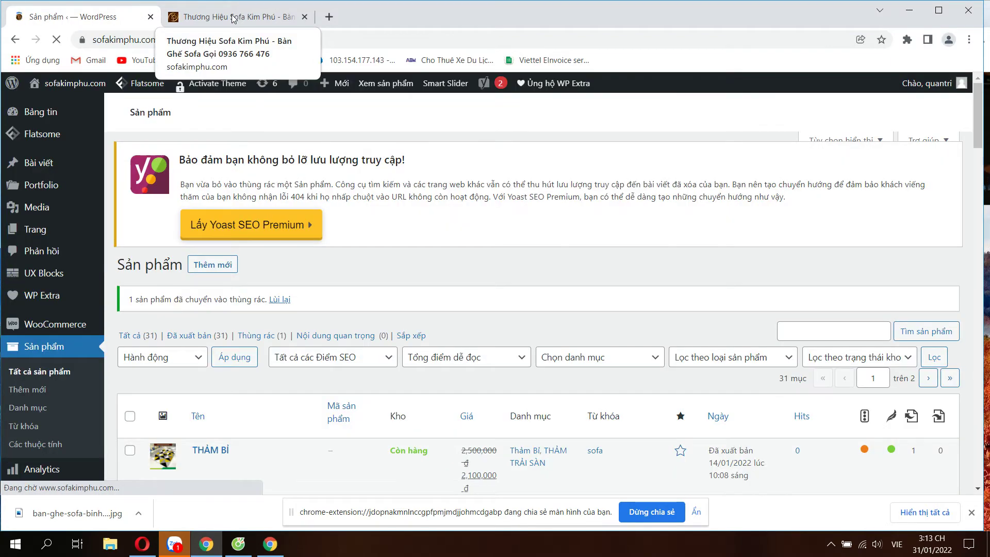
Reload the storefront home page and check the SẢN PHẨM BÁN CHẠY section for the trashed sofa.
{"action": "left_click", "coordinate": [234, 17]}
{"action": "scroll", "coordinate": [162, 156], "scroll_direction": "up", "scroll_amount": 5}
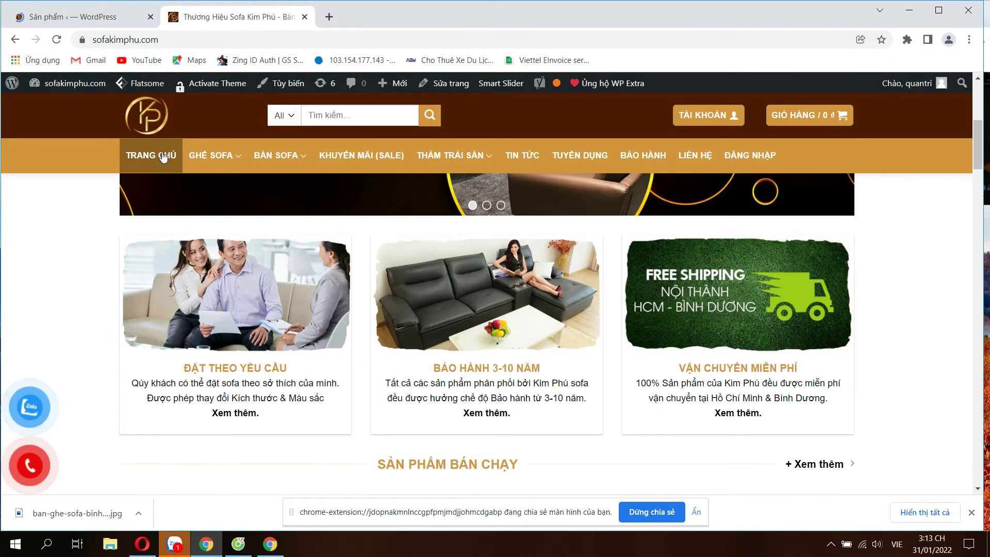
{"action": "left_click", "coordinate": [163, 155]}
{"action": "scroll", "coordinate": [168, 335], "scroll_direction": "down", "scroll_amount": 5}
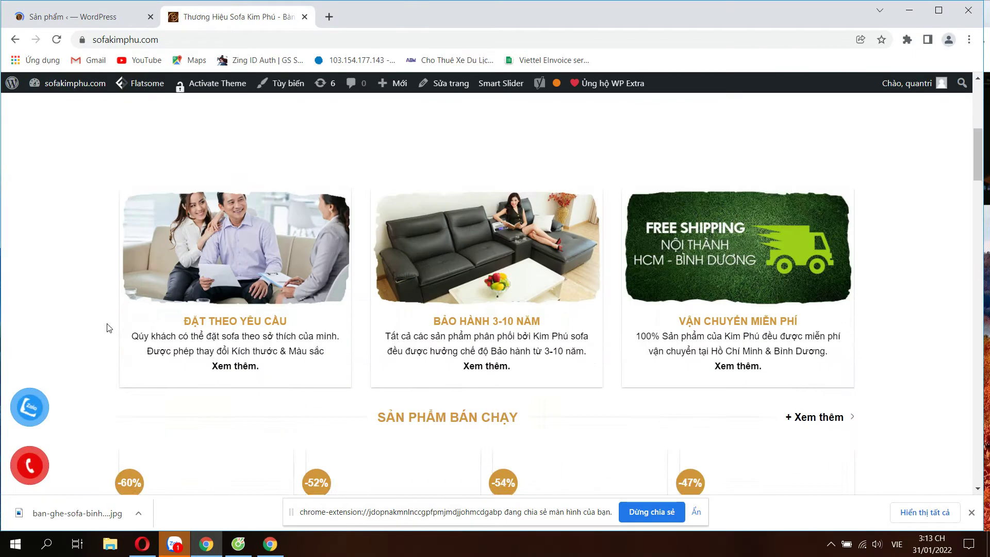
{"action": "scroll", "coordinate": [107, 328], "scroll_direction": "down", "scroll_amount": 6}
{"action": "scroll", "coordinate": [91, 314], "scroll_direction": "up", "scroll_amount": 2}
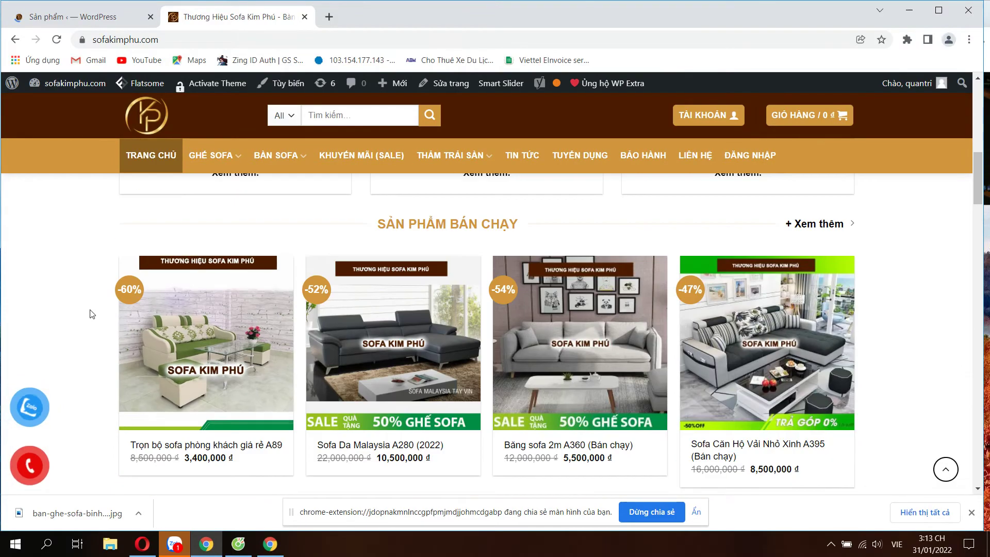
{"action": "scroll", "coordinate": [92, 314], "scroll_direction": "up", "scroll_amount": 3}
{"action": "scroll", "coordinate": [91, 314], "scroll_direction": "down", "scroll_amount": 4}
View the sliding banner on the storefront home page and open its slider, hinhchay, for editing in Smart Slider.
{"action": "left_click", "coordinate": [101, 16]}
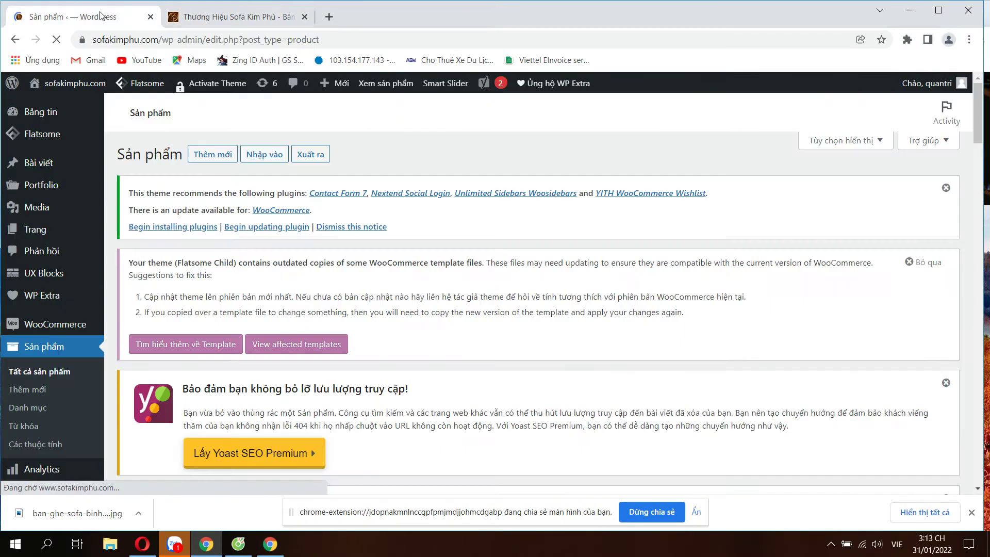
{"action": "left_click", "coordinate": [264, 18]}
{"action": "scroll", "coordinate": [567, 351], "scroll_direction": "up", "scroll_amount": 10}
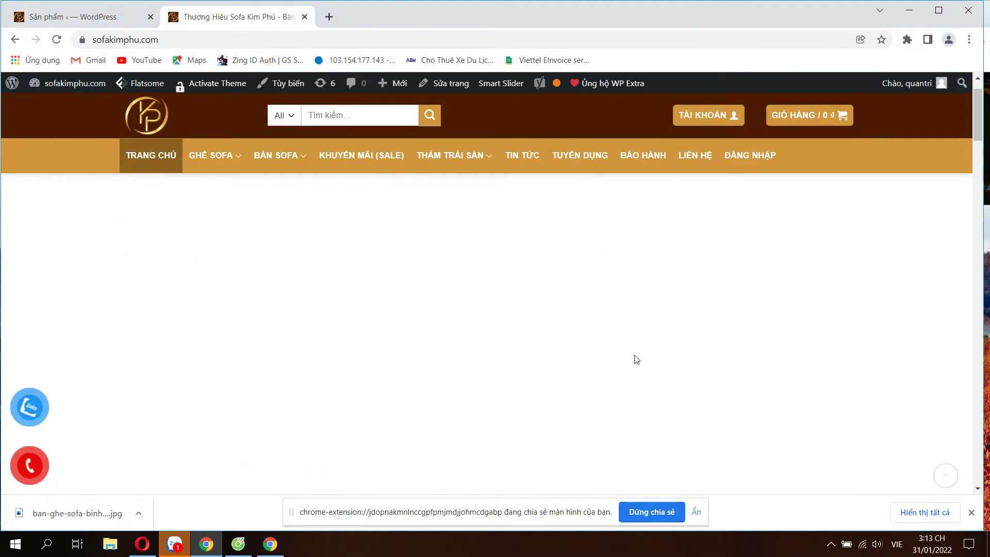
{"action": "scroll", "coordinate": [550, 355], "scroll_direction": "down", "scroll_amount": 3}
{"action": "scroll", "coordinate": [617, 316], "scroll_direction": "up", "scroll_amount": 1}
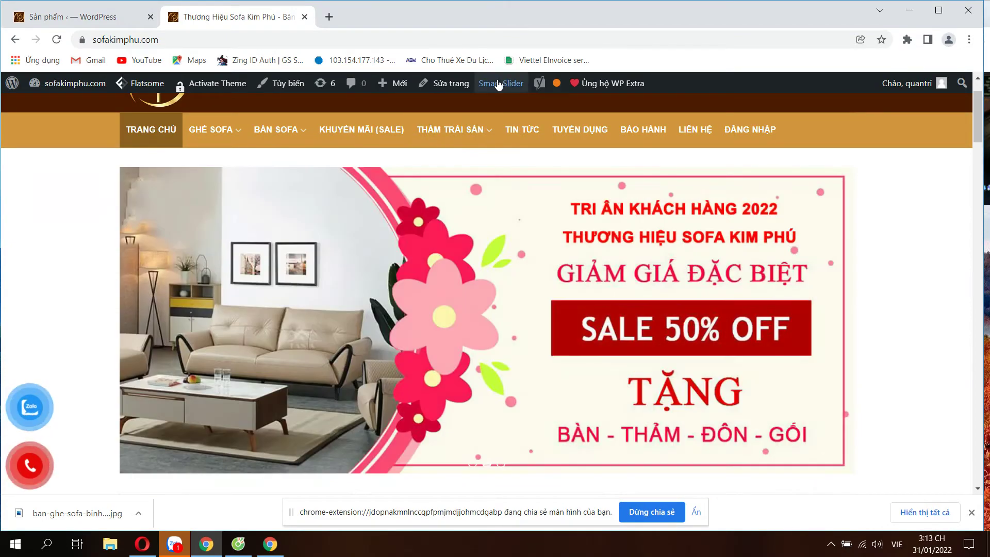
{"action": "mouse_move", "coordinate": [498, 89]}
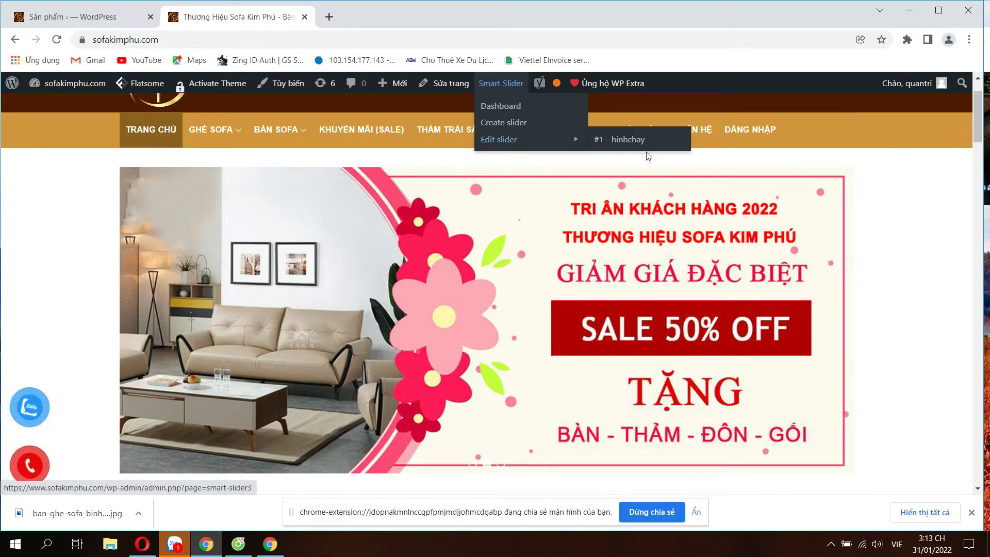
{"action": "mouse_move", "coordinate": [518, 146]}
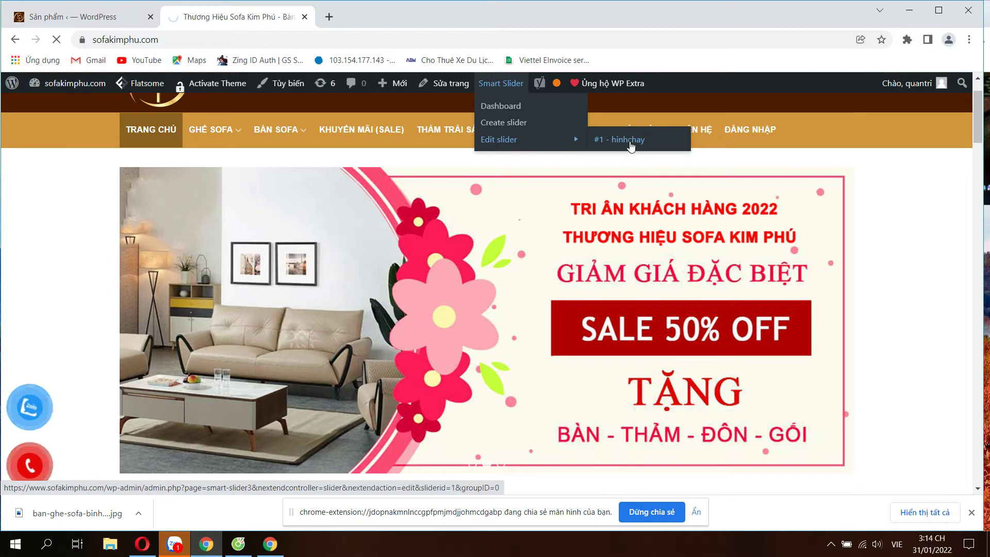
{"action": "left_click", "coordinate": [630, 141]}
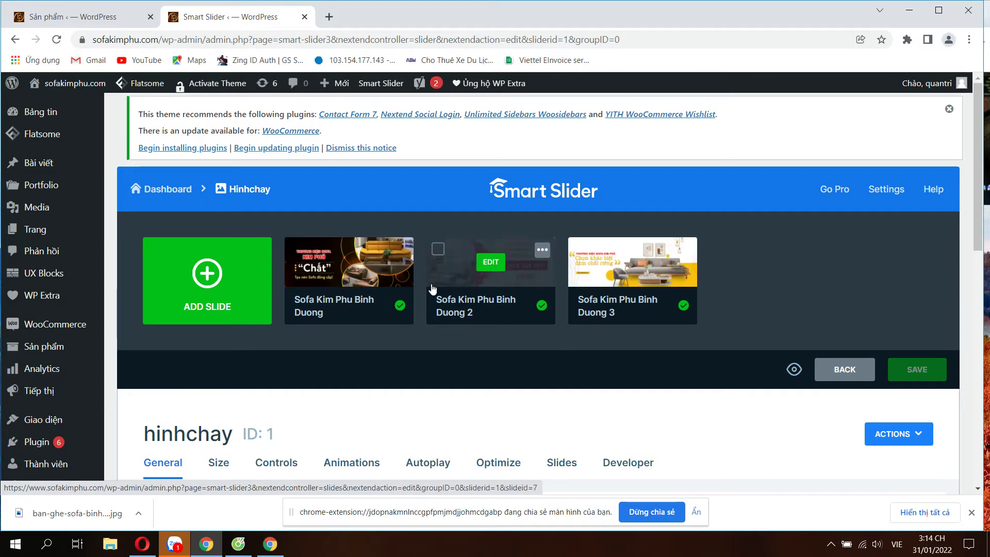
Examine the hinhchay slider's settings and the action options offered for each of its three existing slides.
{"action": "scroll", "coordinate": [513, 355], "scroll_direction": "down", "scroll_amount": 3}
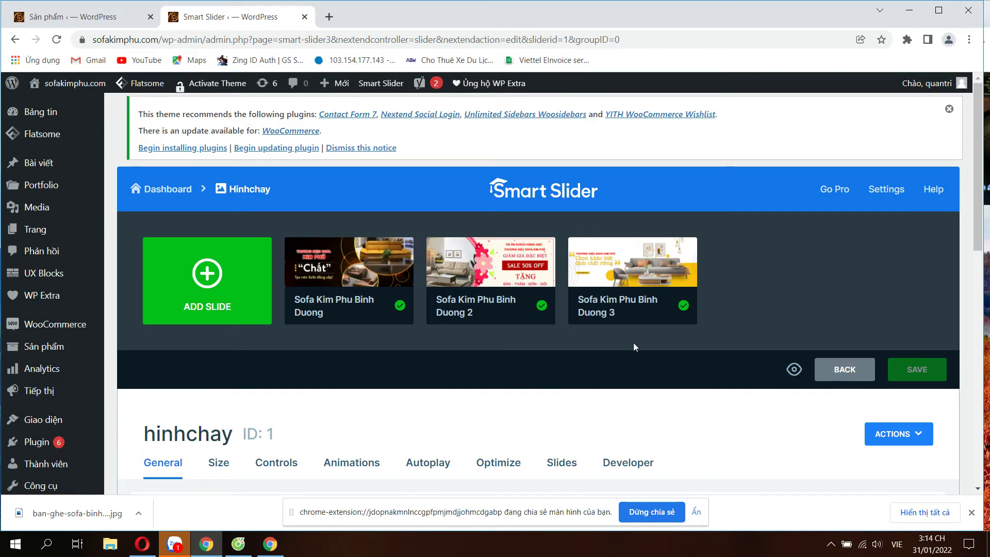
{"action": "scroll", "coordinate": [633, 342], "scroll_direction": "down", "scroll_amount": 6}
{"action": "scroll", "coordinate": [556, 310], "scroll_direction": "up", "scroll_amount": 5}
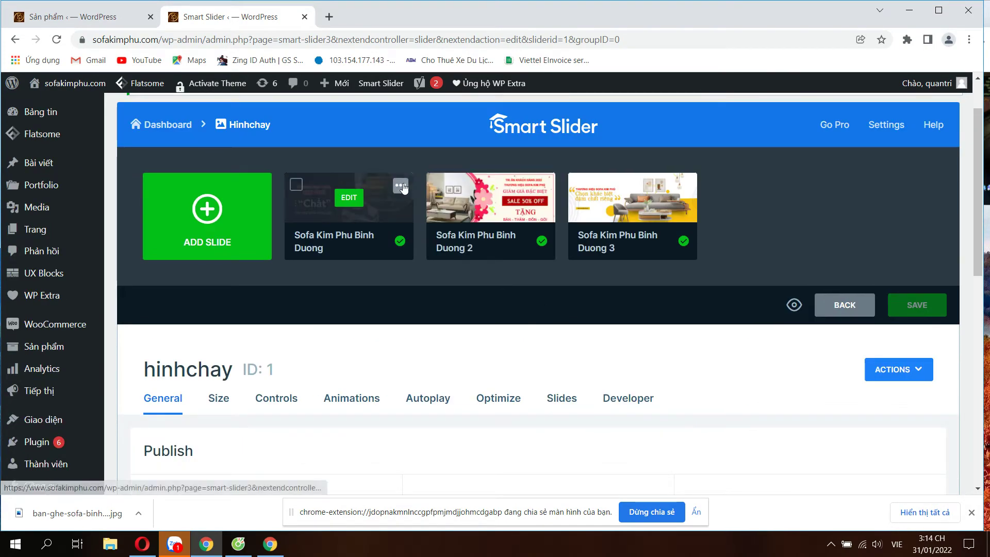
{"action": "left_click", "coordinate": [401, 185]}
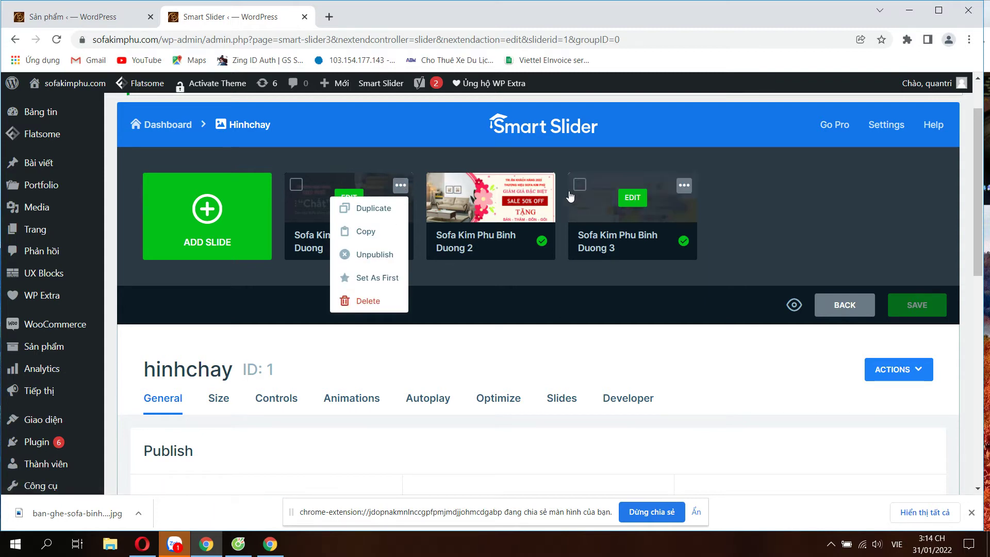
{"action": "left_click", "coordinate": [542, 185]}
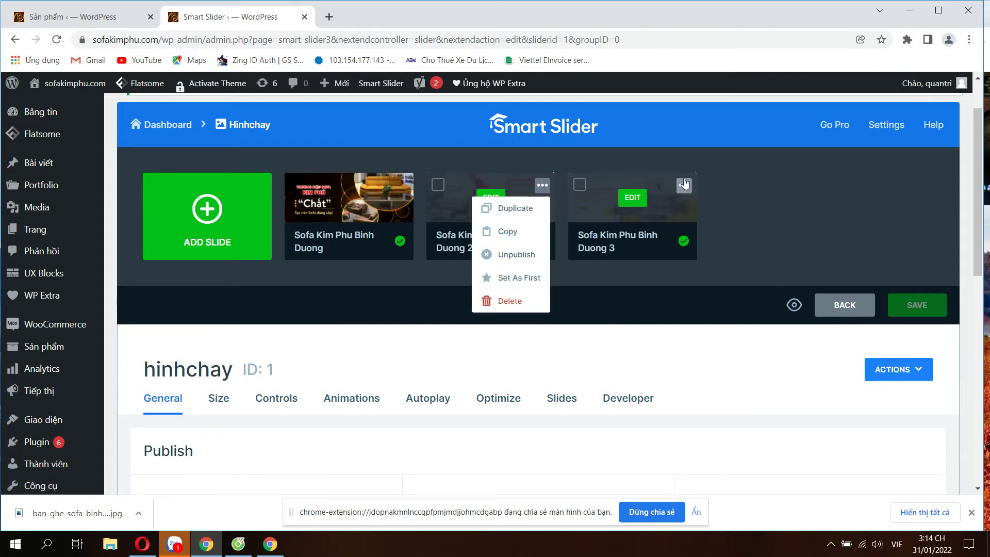
{"action": "left_click", "coordinate": [684, 185]}
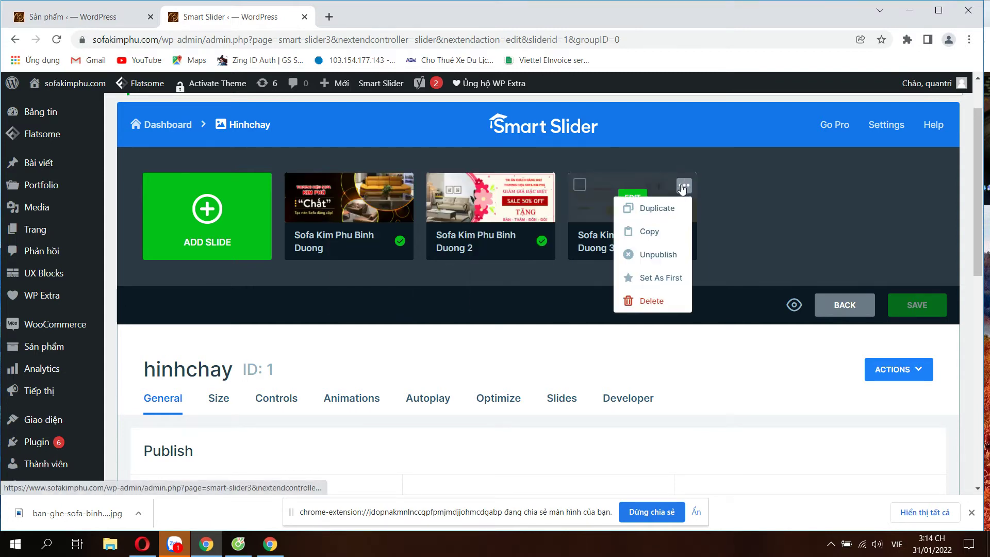
{"action": "left_click", "coordinate": [469, 328]}
Add an image slide to the hinhchay slider by uploading ban-ghe-sofa-binh-duong-11 from the Desktop, and save the slider.
{"action": "left_click", "coordinate": [228, 236]}
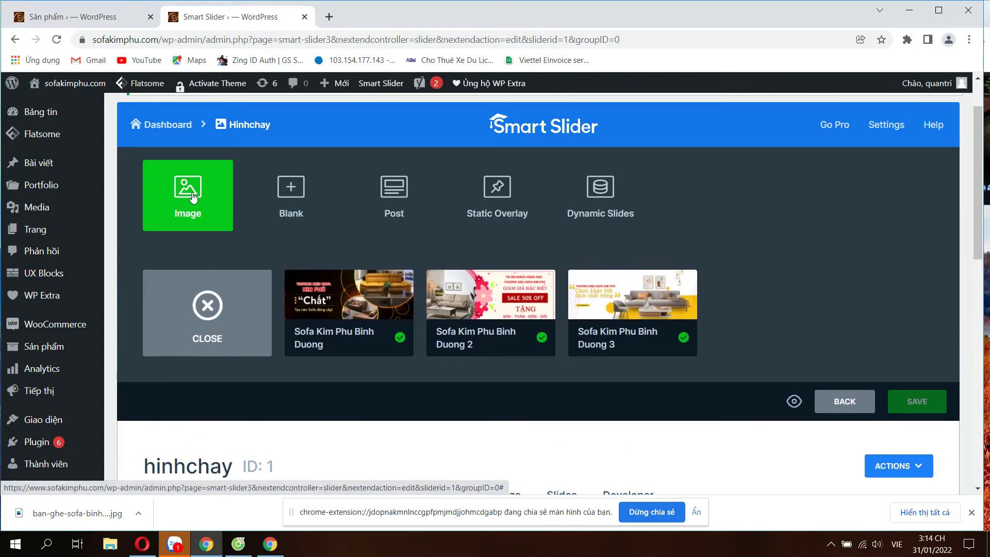
{"action": "left_click", "coordinate": [193, 197]}
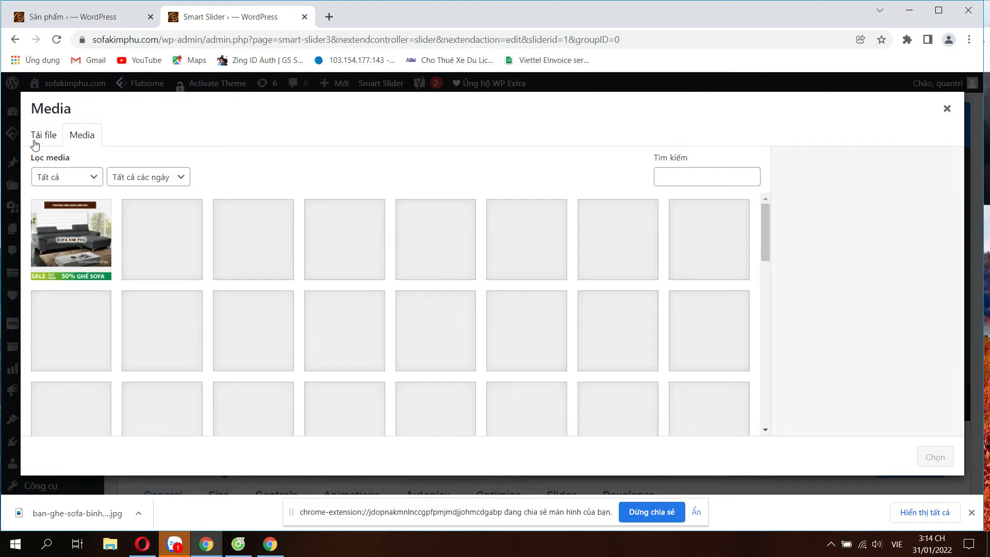
{"action": "left_click", "coordinate": [48, 140]}
{"action": "left_click", "coordinate": [497, 302]}
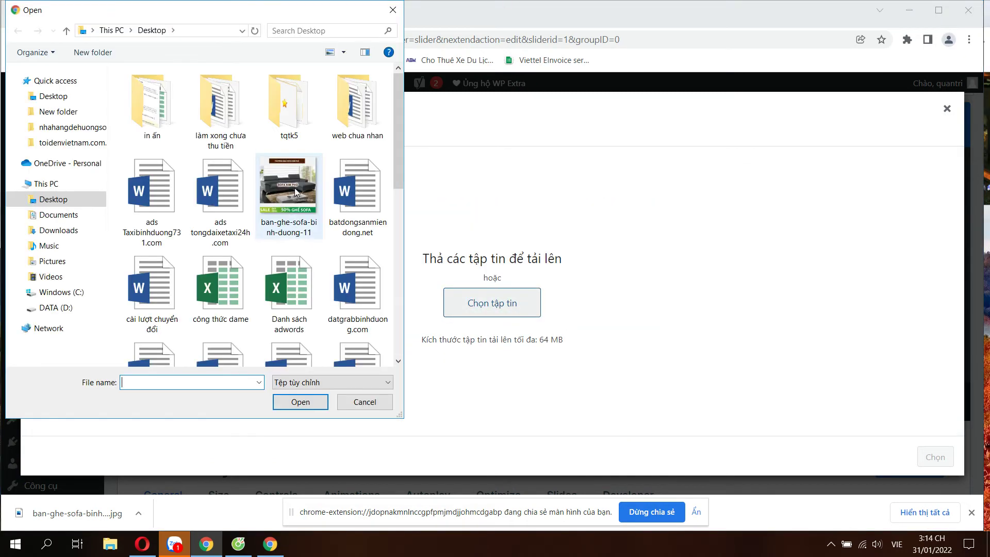
{"action": "left_click", "coordinate": [294, 191]}
{"action": "left_click", "coordinate": [299, 402]}
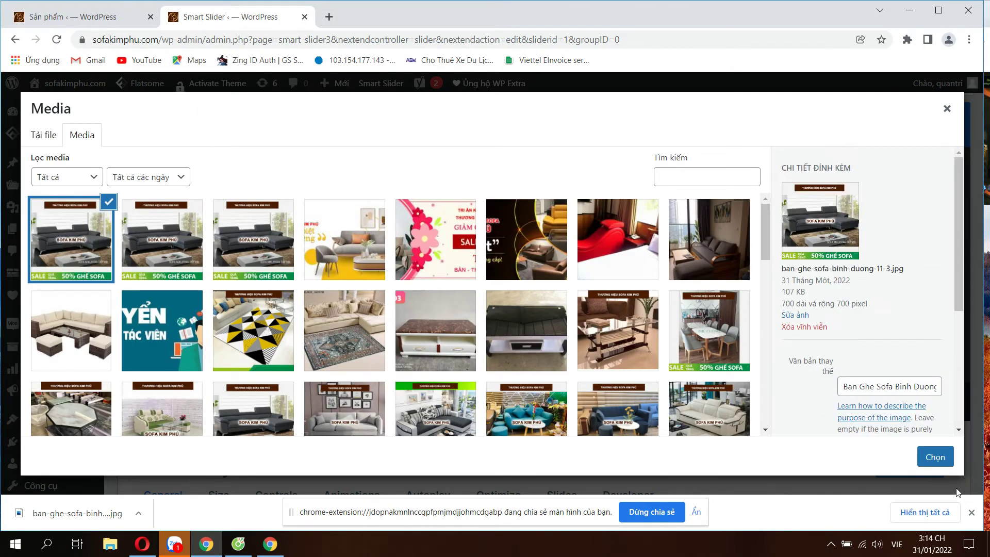
{"action": "left_click", "coordinate": [933, 457]}
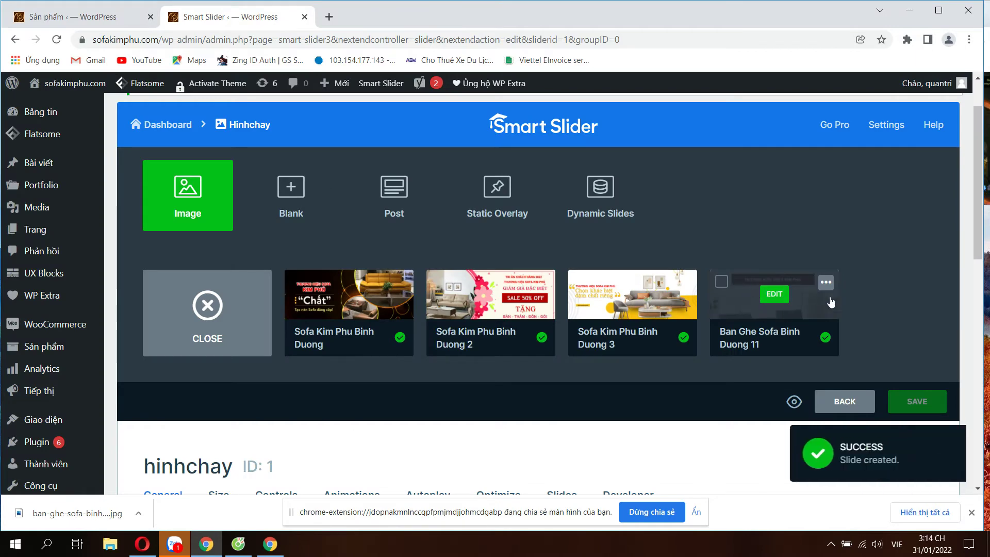
{"action": "left_click", "coordinate": [898, 400]}
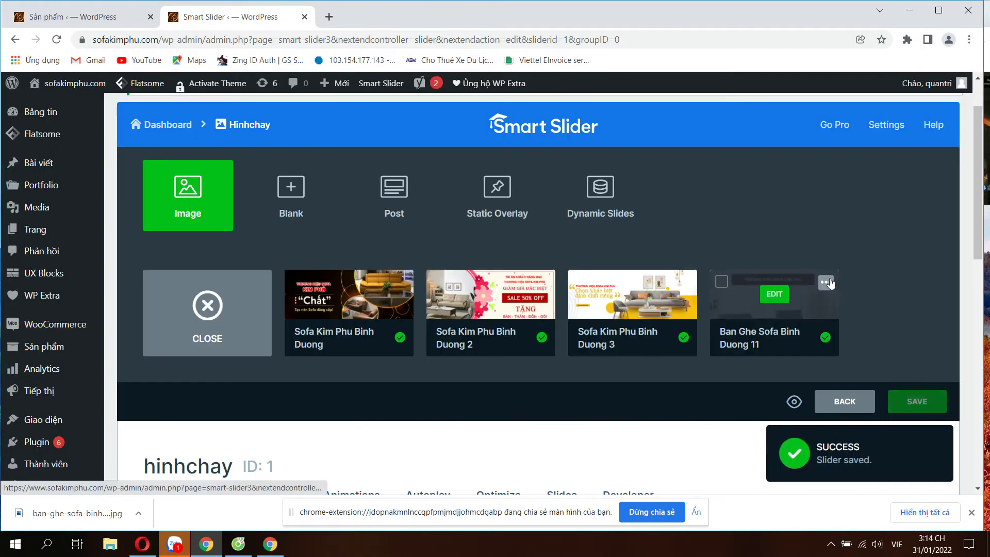
Delete the Ban Ghe Sofa Binh Duong 11 slide from the hinhchay slider and save the slider.
{"action": "left_click", "coordinate": [827, 282]}
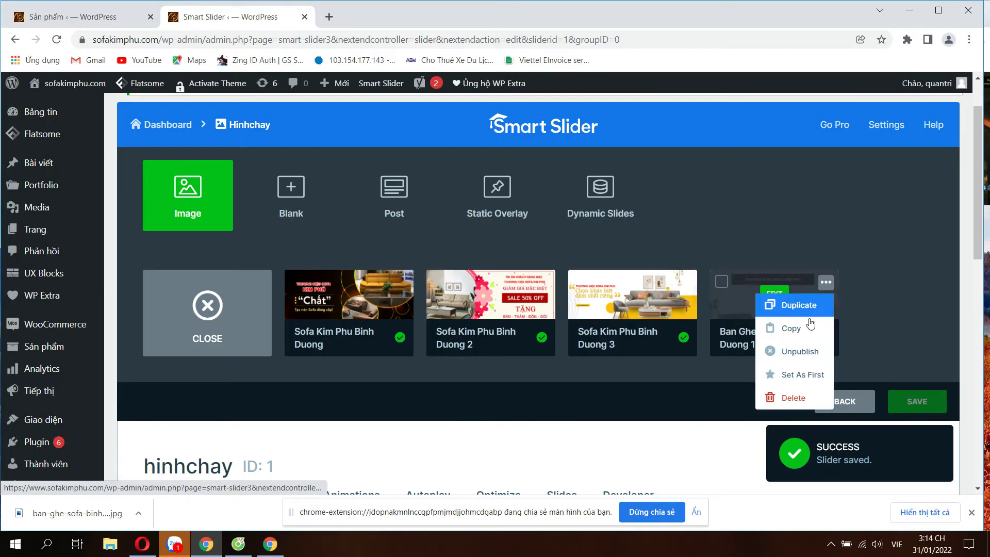
{"action": "left_click", "coordinate": [788, 399]}
{"action": "left_click", "coordinate": [520, 356]}
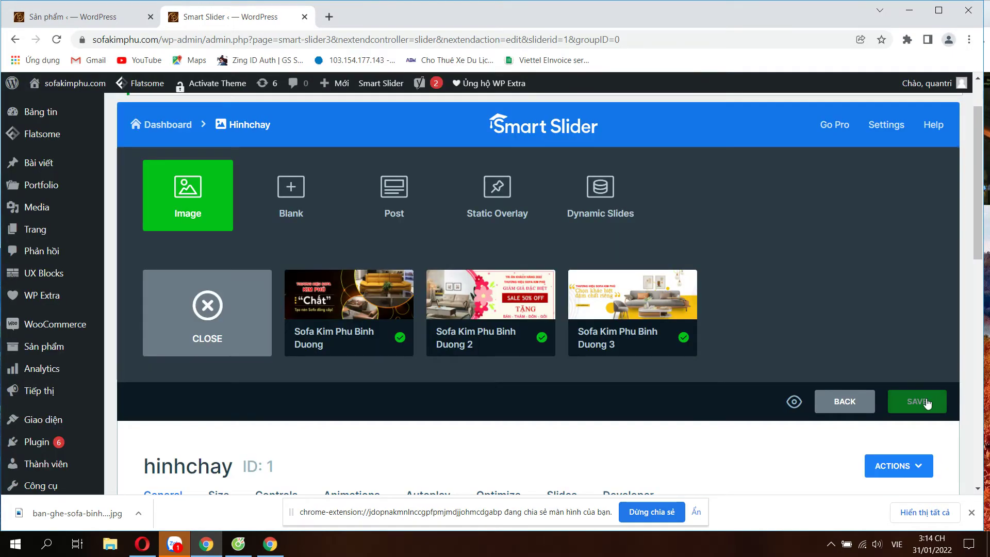
{"action": "left_click", "coordinate": [919, 399]}
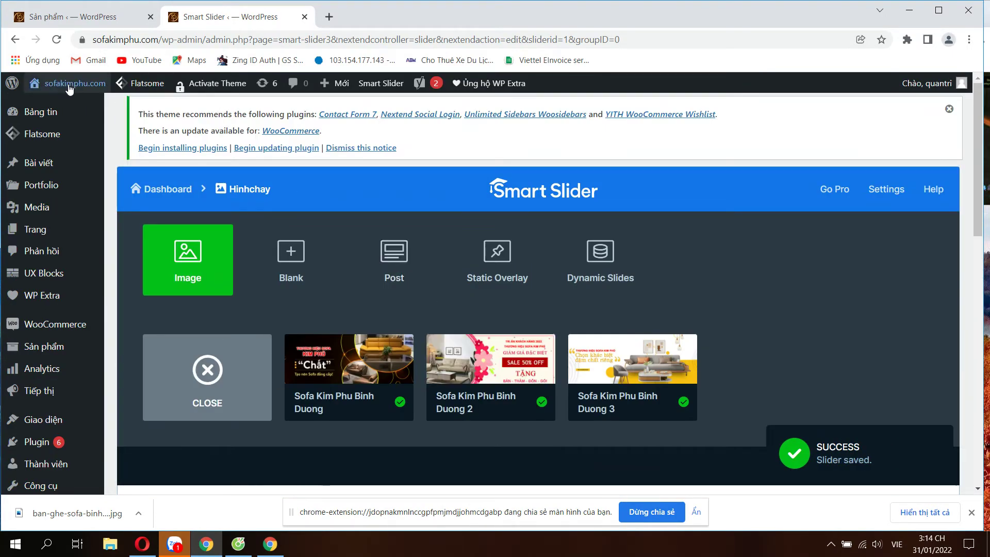
Open the storefront home page in a separate browser tab and look over its banner, service boxes and product sections.
{"action": "right_click", "coordinate": [109, 84]}
{"action": "left_click", "coordinate": [155, 95]}
{"action": "left_click", "coordinate": [385, 20]}
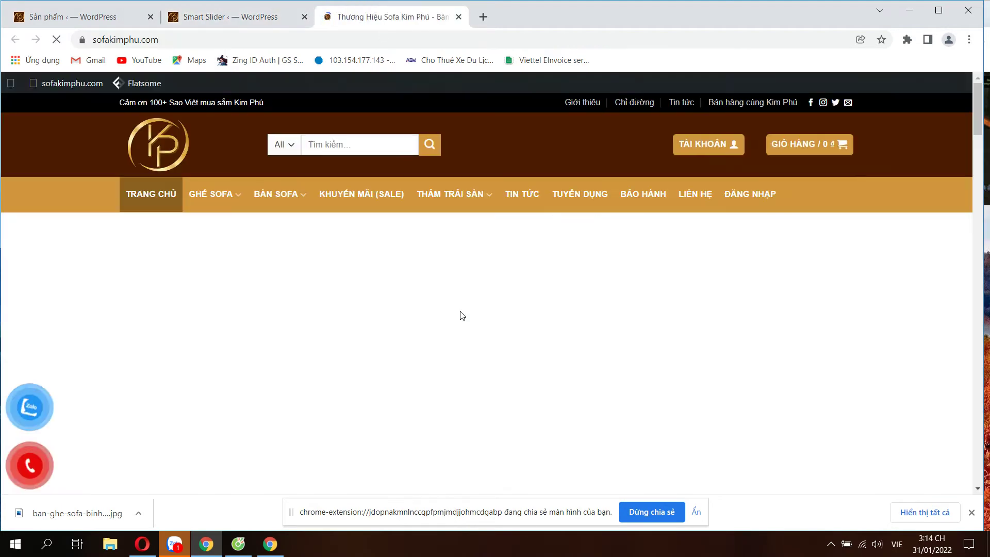
{"action": "scroll", "coordinate": [459, 313], "scroll_direction": "down", "scroll_amount": 8}
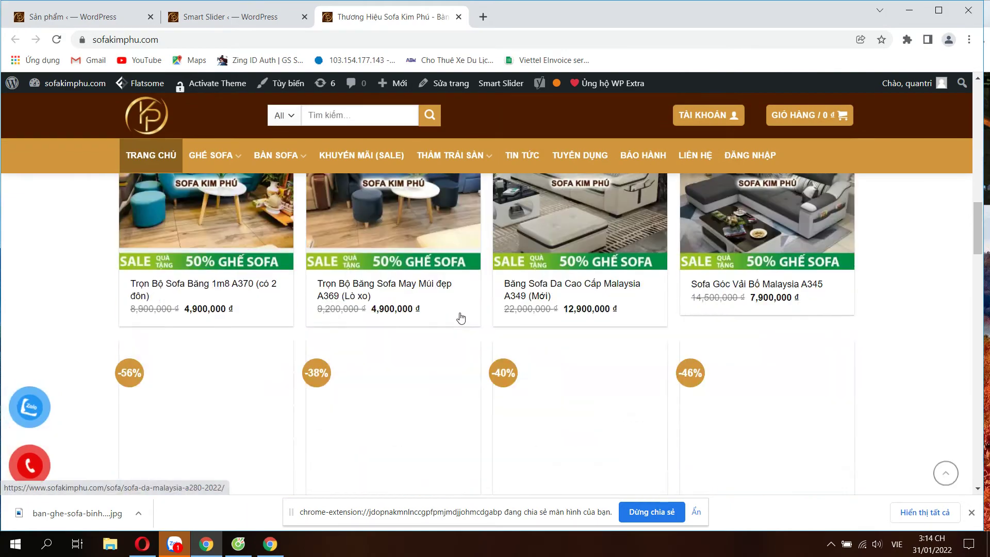
{"action": "scroll", "coordinate": [475, 314], "scroll_direction": "down", "scroll_amount": 10}
{"action": "scroll", "coordinate": [483, 324], "scroll_direction": "up", "scroll_amount": 10}
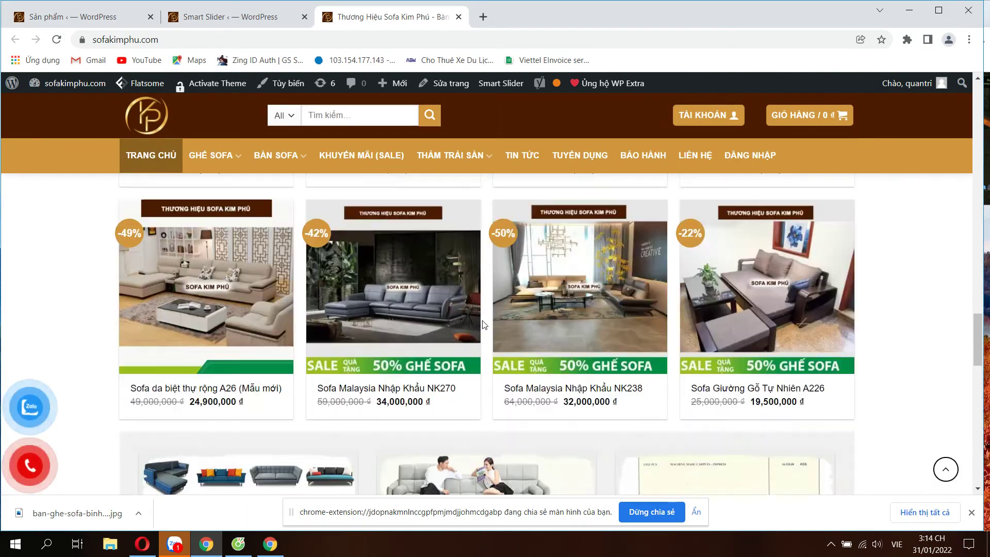
{"action": "scroll", "coordinate": [479, 321], "scroll_direction": "up", "scroll_amount": 10}
{"action": "scroll", "coordinate": [727, 282], "scroll_direction": "down", "scroll_amount": 3}
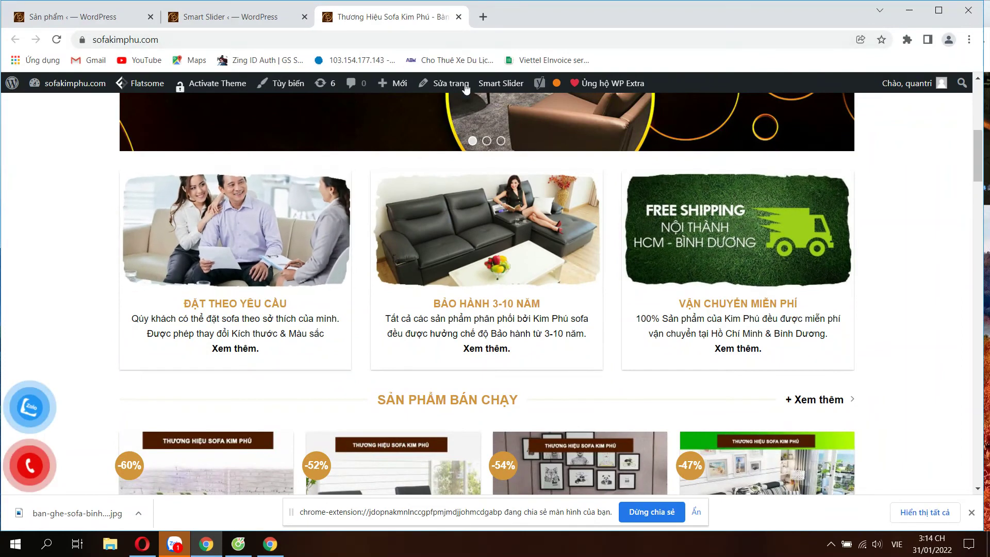
Open the home page in UX Builder and examine the ĐẶT THEO YÊU CẦU image box and its text in the text editor.
{"action": "mouse_move", "coordinate": [448, 86]}
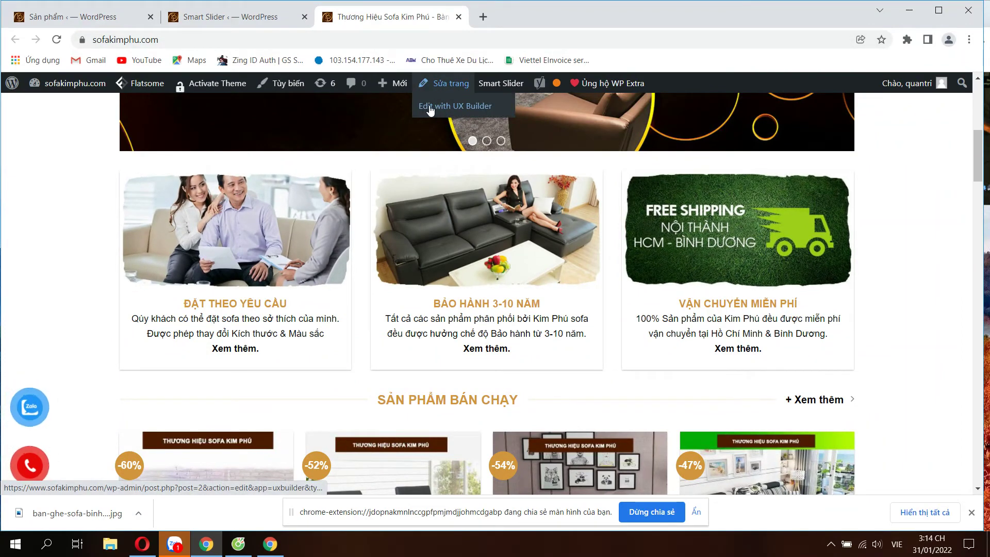
{"action": "left_click", "coordinate": [472, 108]}
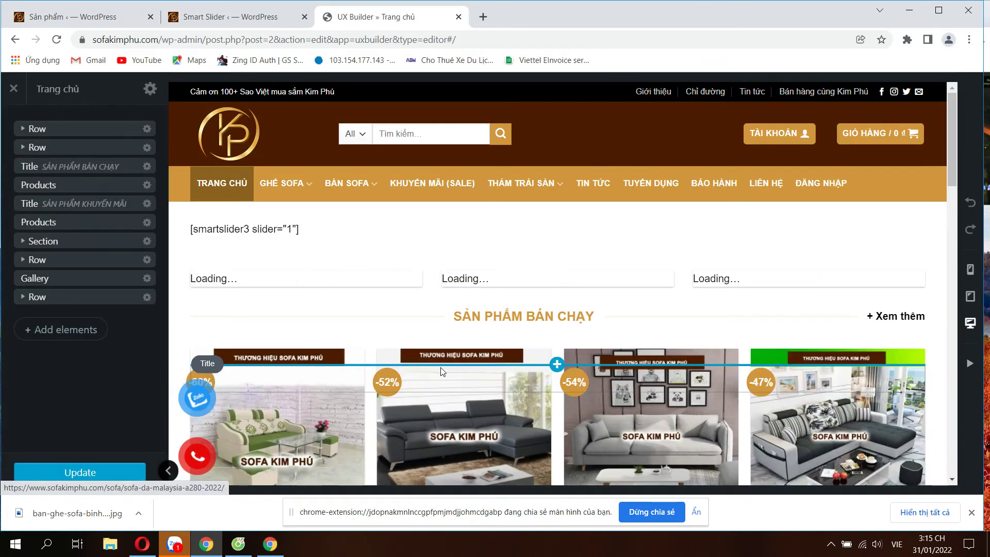
{"action": "scroll", "coordinate": [441, 370], "scroll_direction": "down", "scroll_amount": 10}
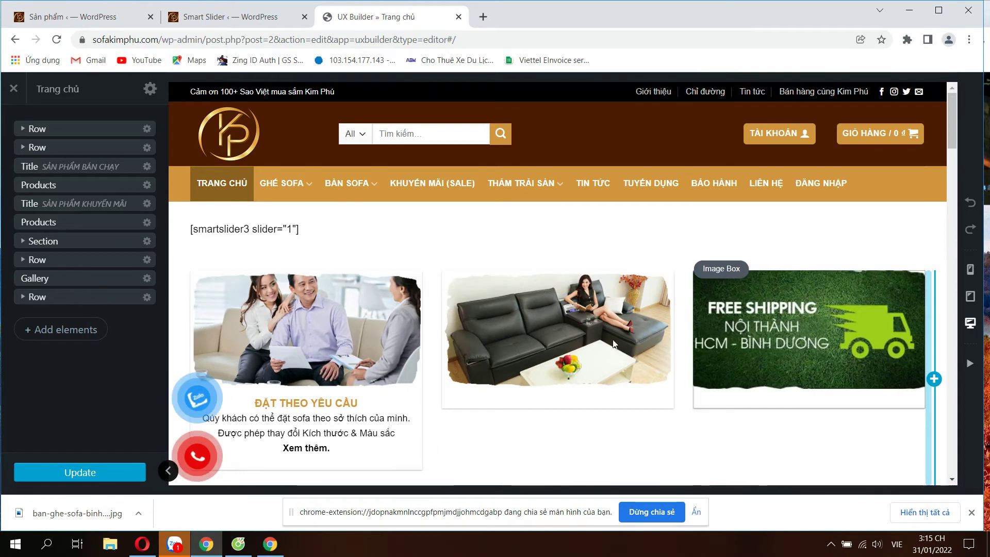
{"action": "left_click", "coordinate": [345, 324]}
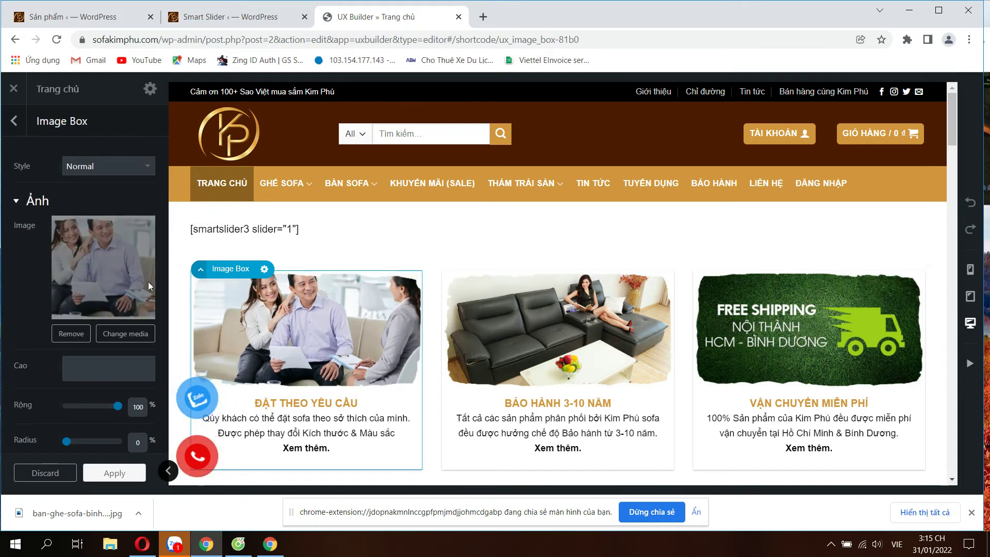
{"action": "left_click", "coordinate": [319, 411]}
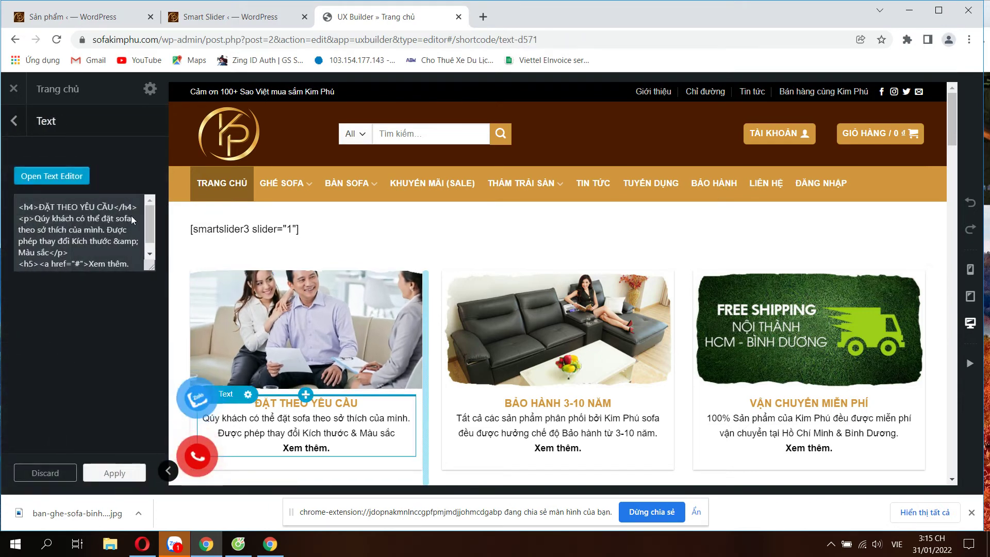
{"action": "left_click", "coordinate": [59, 176]}
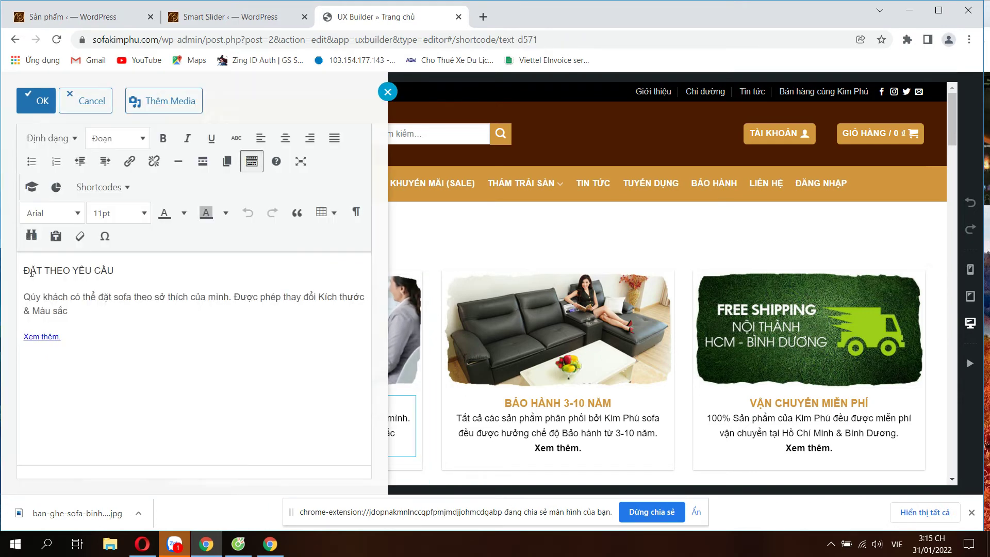
{"action": "left_click", "coordinate": [40, 101]}
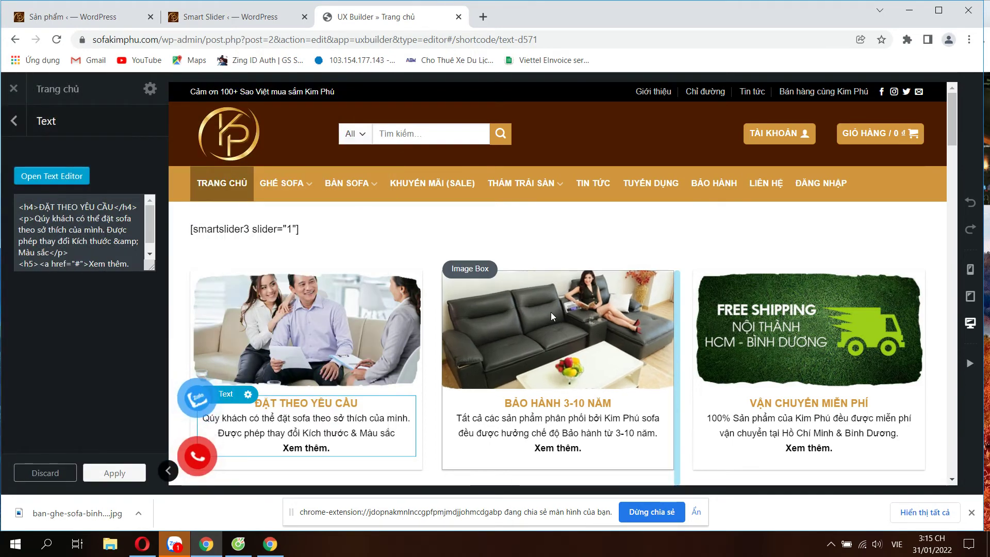
Examine the image settings and text editor content of the BẢO HÀNH 3-10 NĂM box.
{"action": "left_click", "coordinate": [557, 330]}
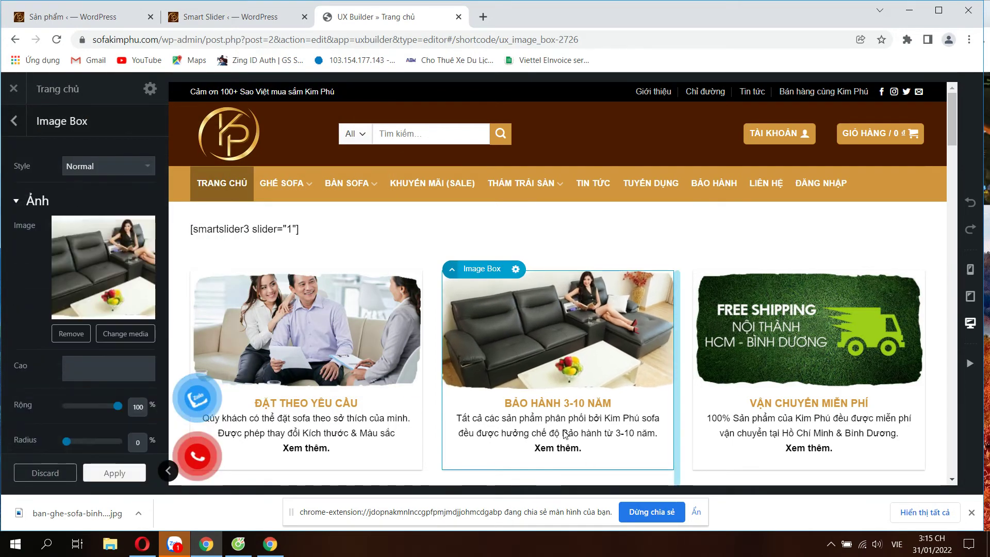
{"action": "left_click", "coordinate": [516, 409]}
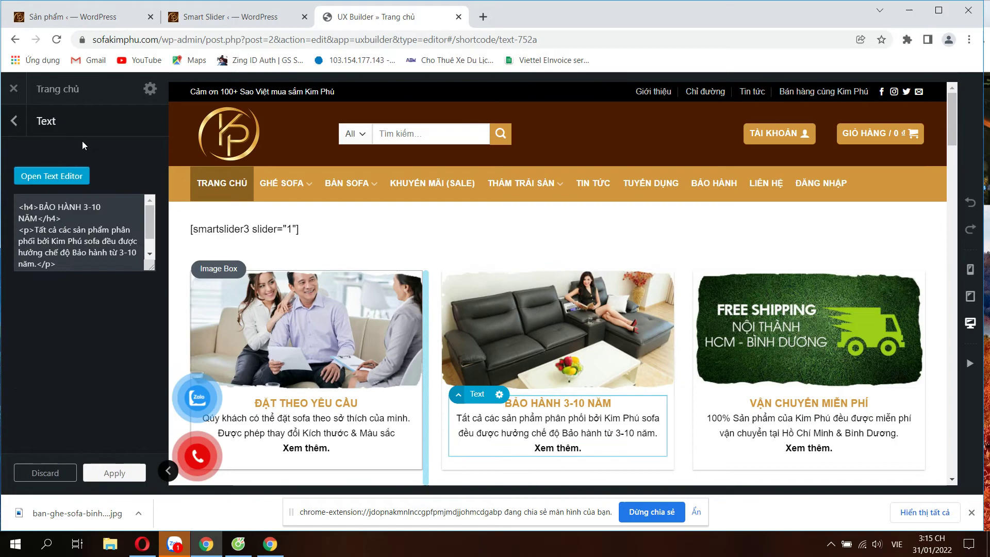
{"action": "left_click", "coordinate": [62, 175]}
{"action": "left_click", "coordinate": [24, 102]}
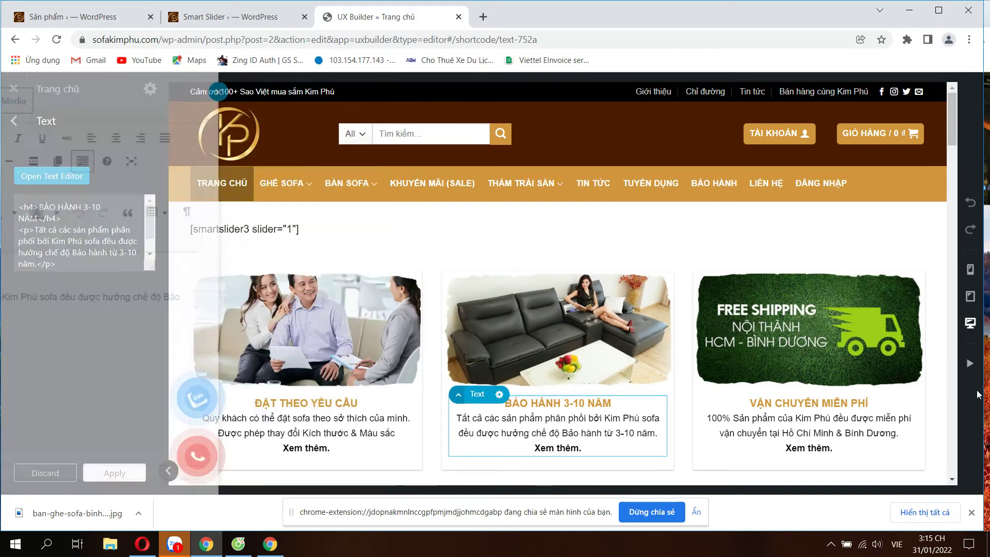
Look through the product grids in the builder preview, down to the ALL SALE OFF 50% promotion boxes.
{"action": "scroll", "coordinate": [784, 387], "scroll_direction": "down", "scroll_amount": 10}
{"action": "scroll", "coordinate": [772, 405], "scroll_direction": "down", "scroll_amount": 12}
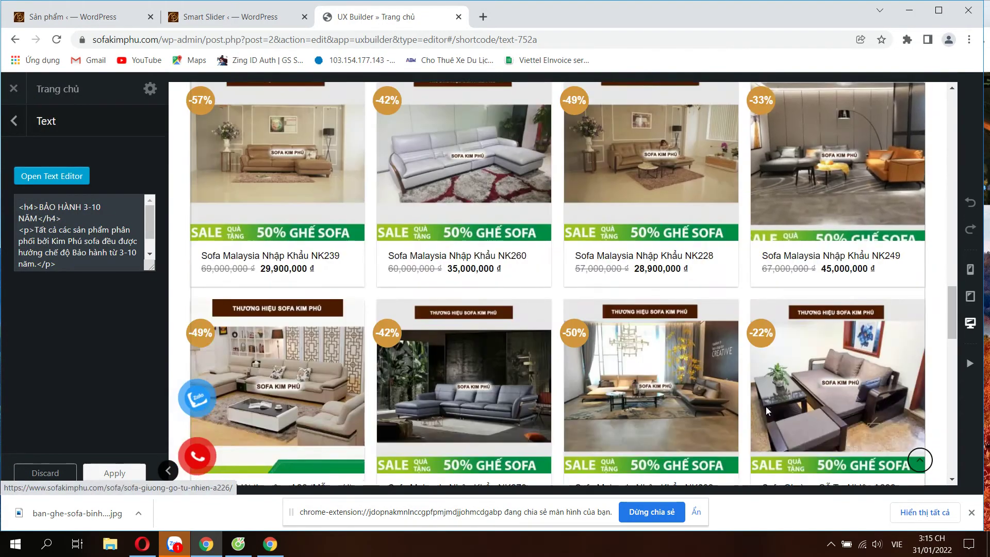
{"action": "scroll", "coordinate": [766, 406], "scroll_direction": "up", "scroll_amount": 6}
{"action": "scroll", "coordinate": [404, 250], "scroll_direction": "down", "scroll_amount": 5}
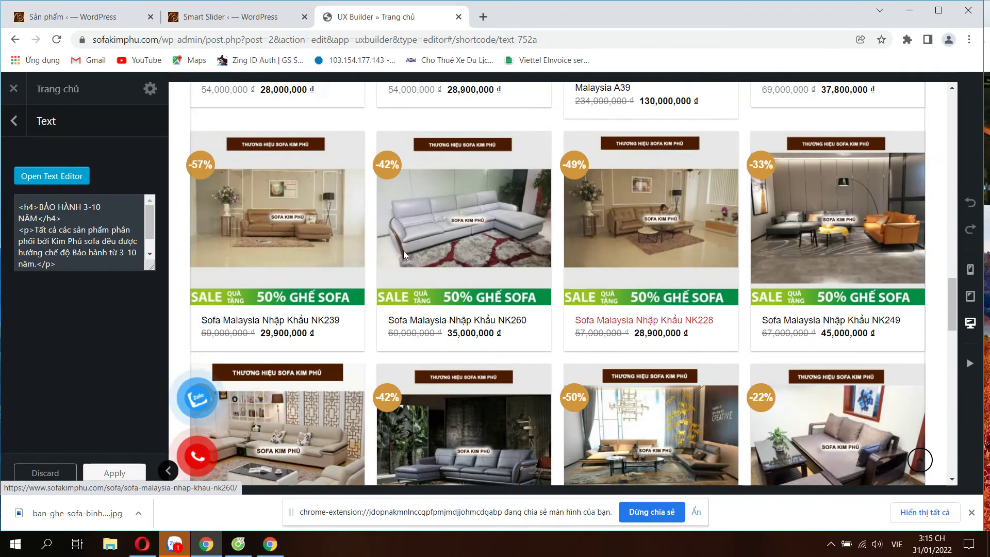
{"action": "scroll", "coordinate": [602, 274], "scroll_direction": "up", "scroll_amount": 5}
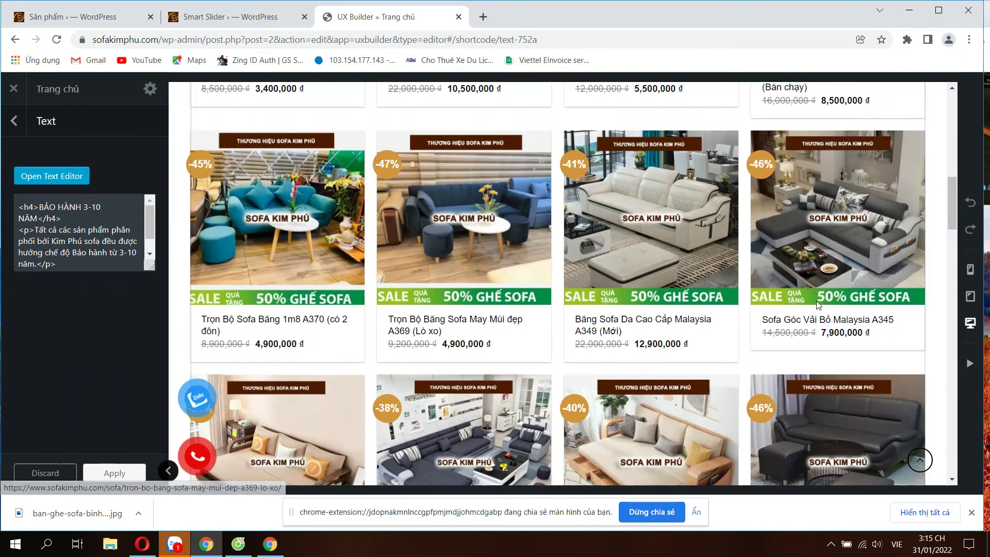
{"action": "scroll", "coordinate": [489, 292], "scroll_direction": "down", "scroll_amount": 4}
{"action": "scroll", "coordinate": [506, 264], "scroll_direction": "down", "scroll_amount": 14}
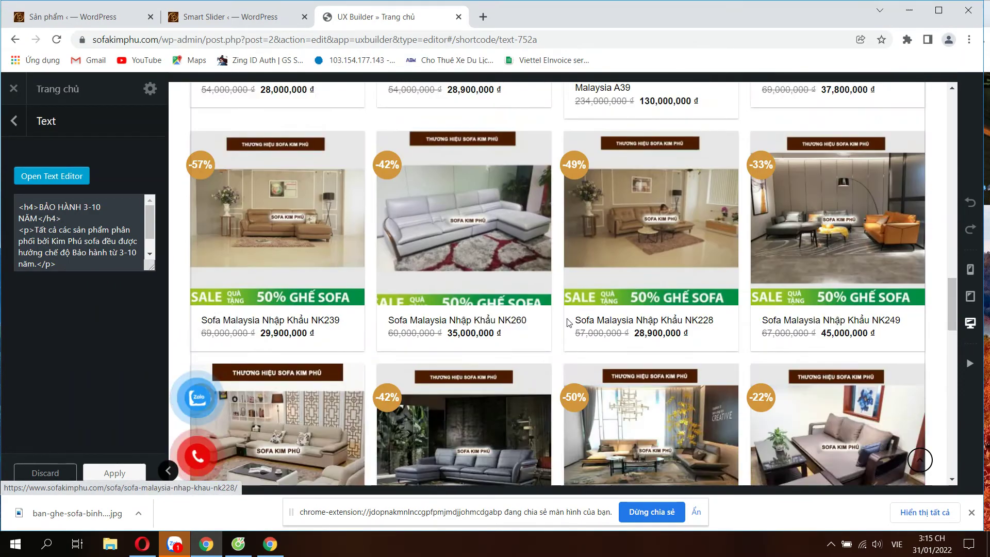
{"action": "scroll", "coordinate": [354, 279], "scroll_direction": "up", "scroll_amount": 5}
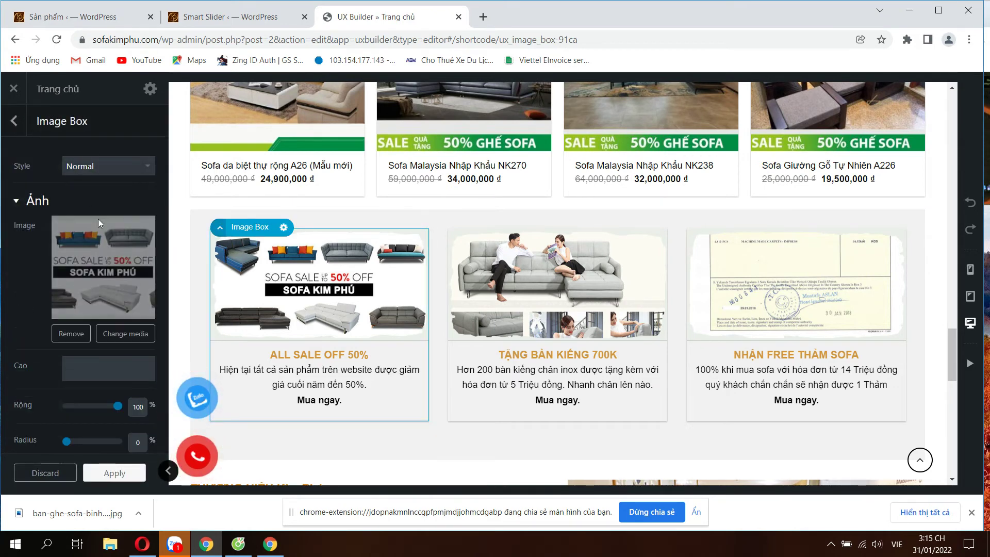
Examine the text of the ALL SALE OFF 50% promotion box in the text editor and close the editor.
{"action": "left_click", "coordinate": [349, 371]}
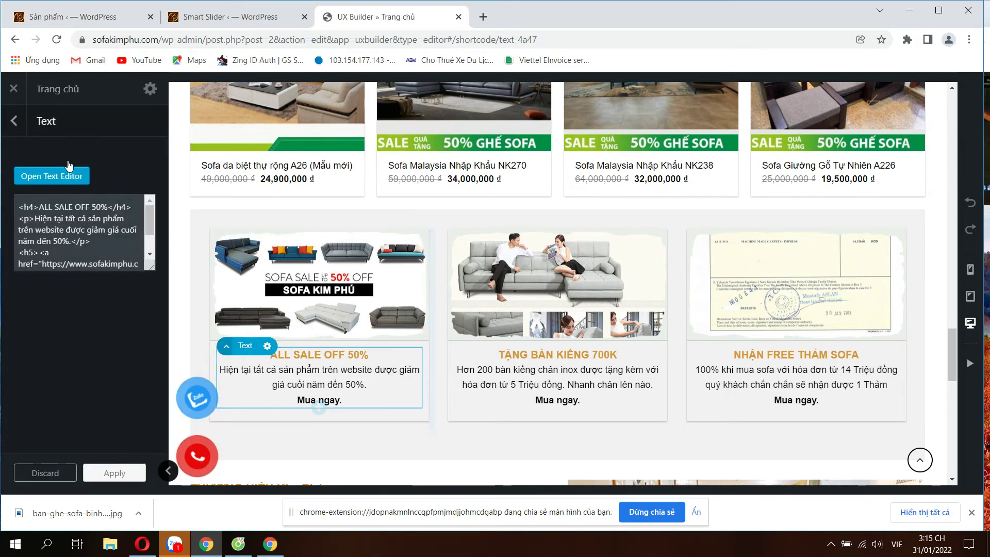
{"action": "left_click", "coordinate": [54, 175]}
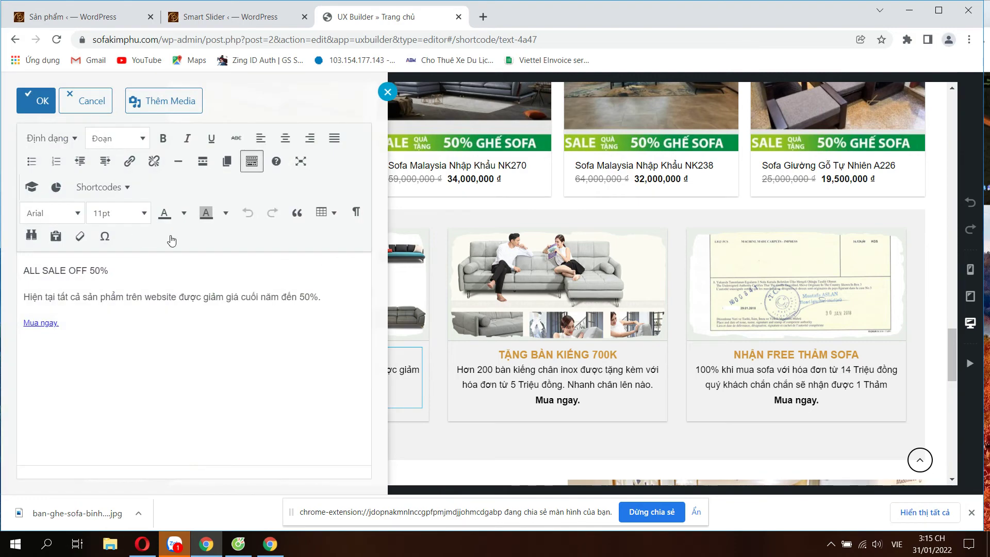
{"action": "left_click", "coordinate": [42, 101]}
Review the THƯƠNG HIỆU Kim Phú section, the newspaper logos and the four benefit boxes in the builder preview.
{"action": "scroll", "coordinate": [314, 264], "scroll_direction": "down", "scroll_amount": 5}
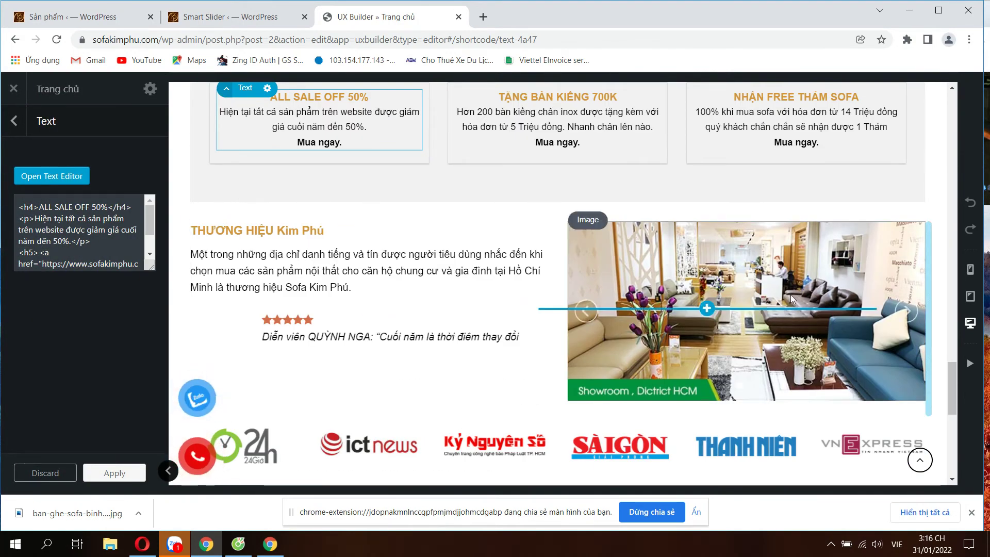
{"action": "scroll", "coordinate": [790, 294], "scroll_direction": "down", "scroll_amount": 3}
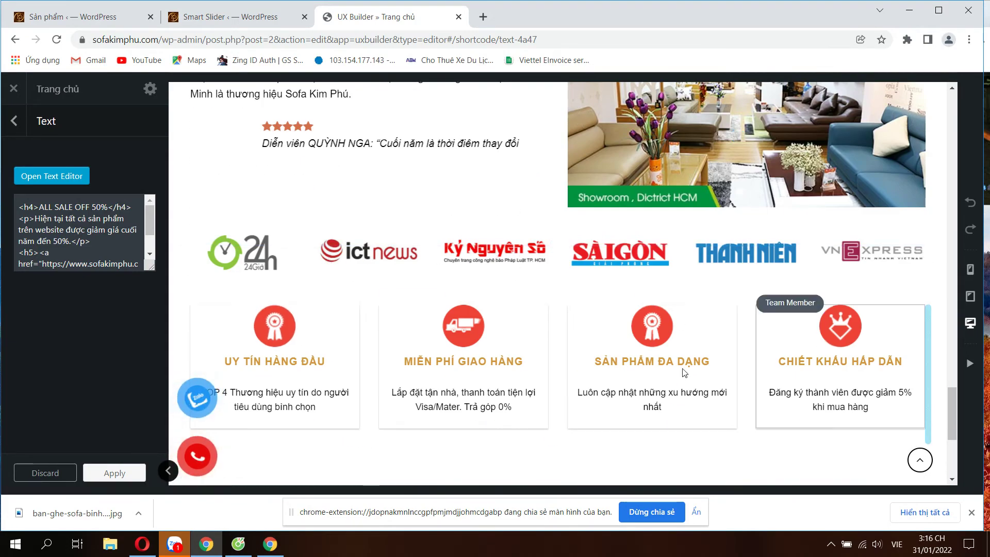
{"action": "scroll", "coordinate": [680, 368], "scroll_direction": "down", "scroll_amount": 5}
{"action": "scroll", "coordinate": [553, 290], "scroll_direction": "up", "scroll_amount": 6}
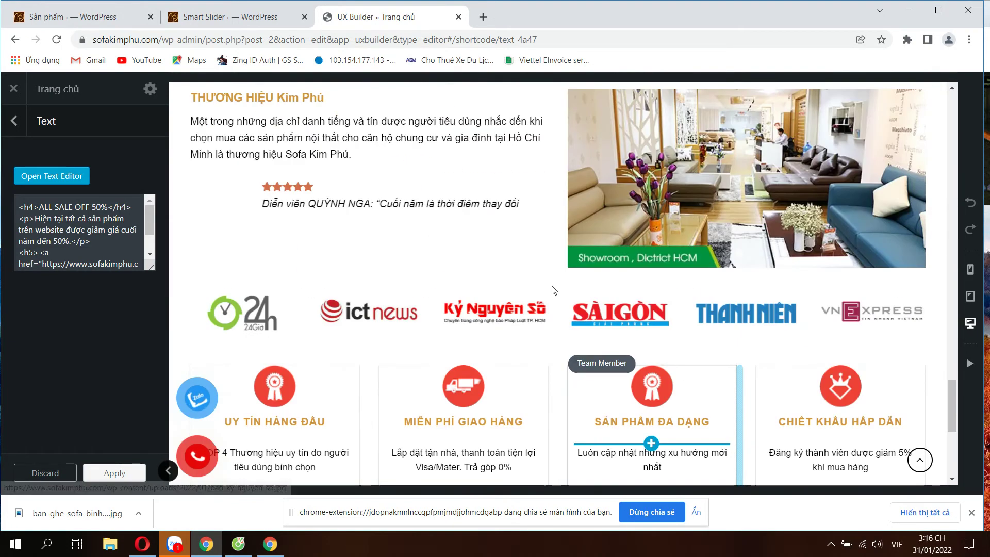
Exit UX Builder without updating the page, and view the footer of the storefront home page.
{"action": "left_click", "coordinate": [119, 473]}
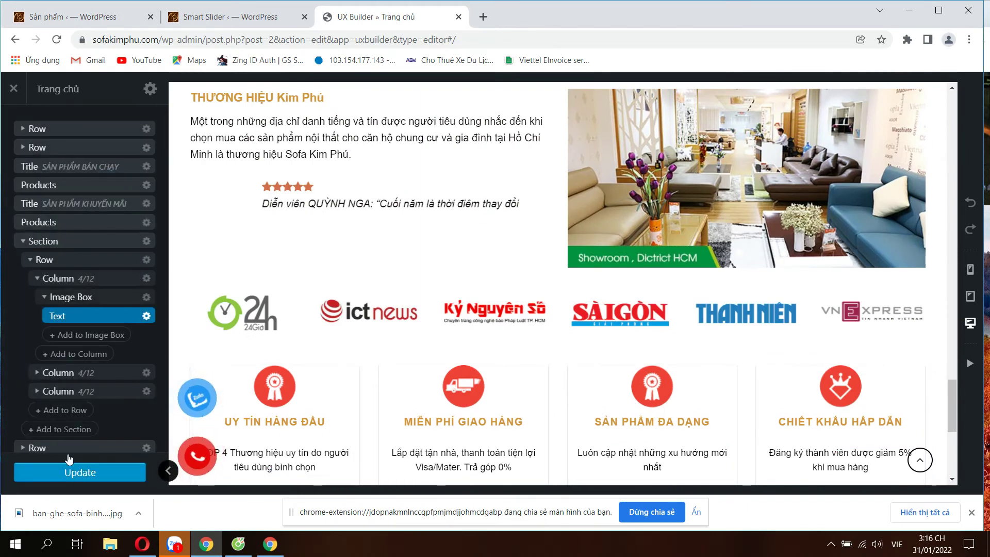
{"action": "left_click", "coordinate": [14, 90]}
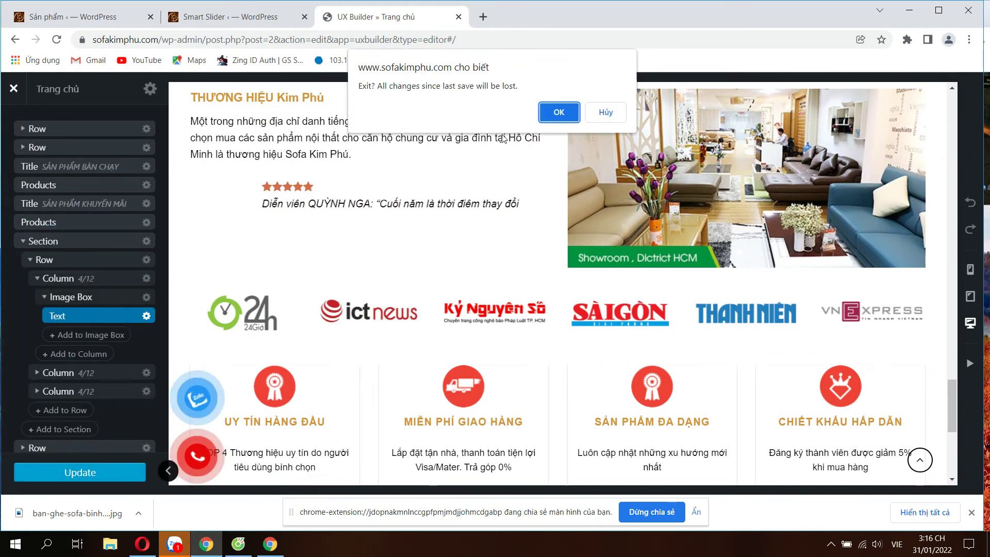
{"action": "left_click", "coordinate": [557, 113]}
{"action": "scroll", "coordinate": [450, 357], "scroll_direction": "up", "scroll_amount": 10}
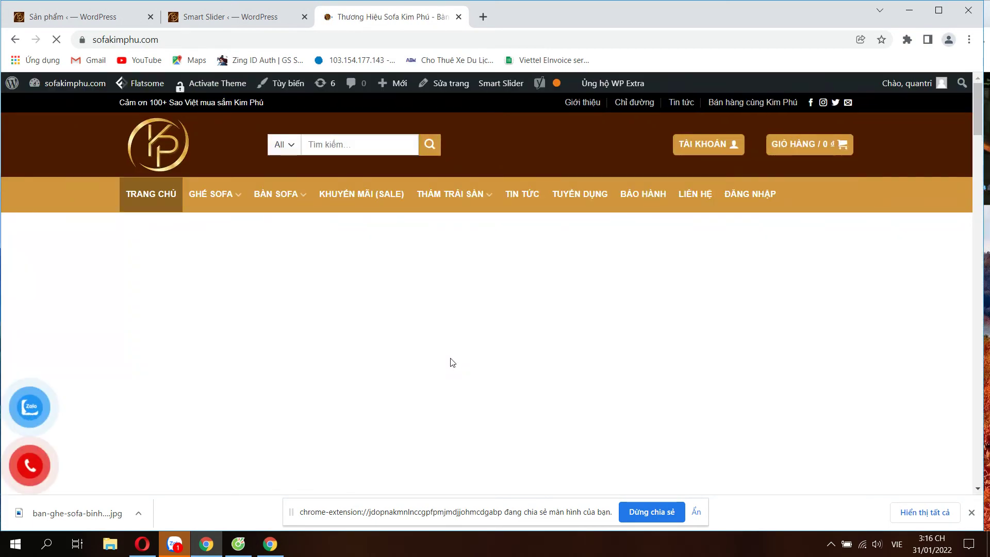
{"action": "scroll", "coordinate": [450, 360], "scroll_direction": "down", "scroll_amount": 10}
{"action": "scroll", "coordinate": [444, 378], "scroll_direction": "down", "scroll_amount": 20}
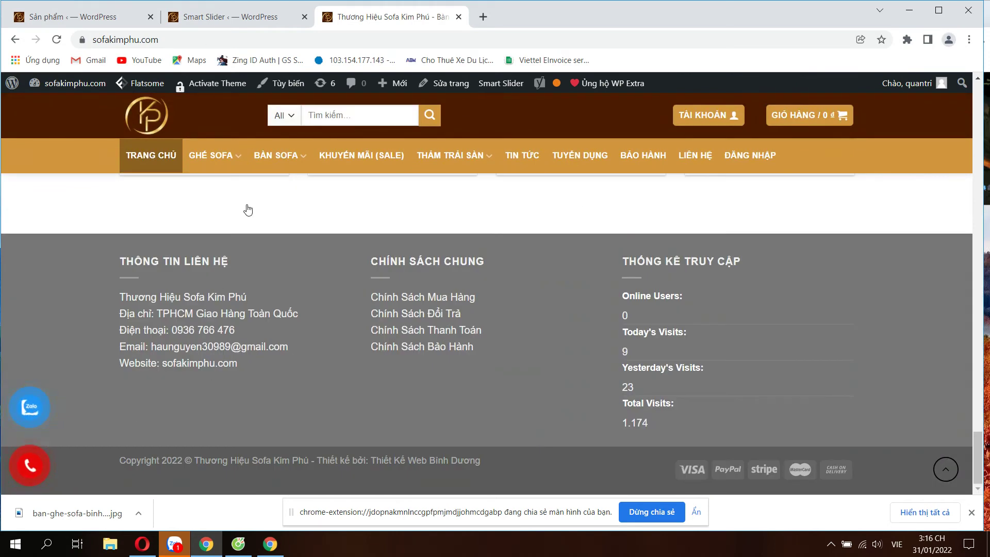
Return to the admin product list and open the Widget page of the appearance (Giao diện) settings.
{"action": "left_click", "coordinate": [78, 17]}
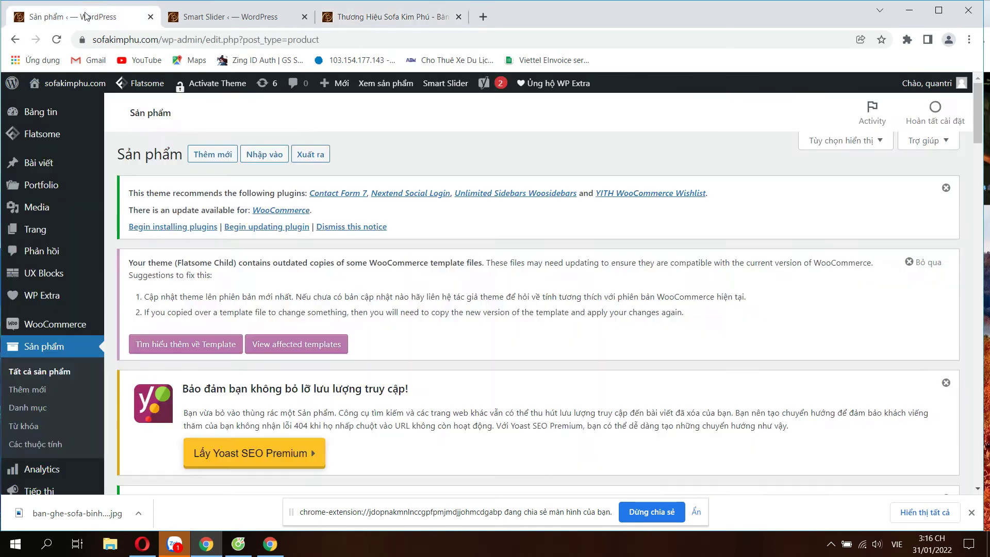
{"action": "scroll", "coordinate": [67, 351], "scroll_direction": "down", "scroll_amount": 4}
{"action": "mouse_move", "coordinate": [44, 325]}
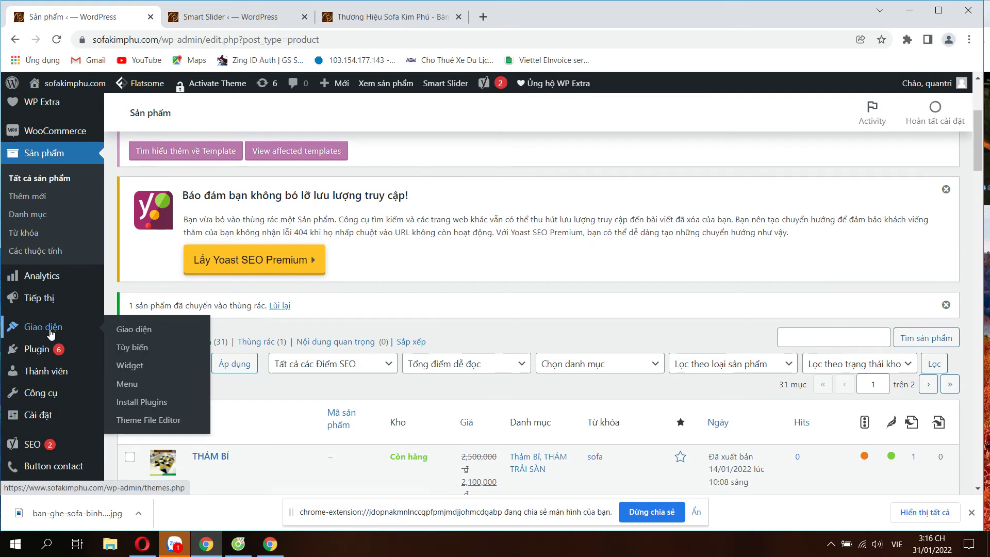
{"action": "left_click", "coordinate": [132, 366]}
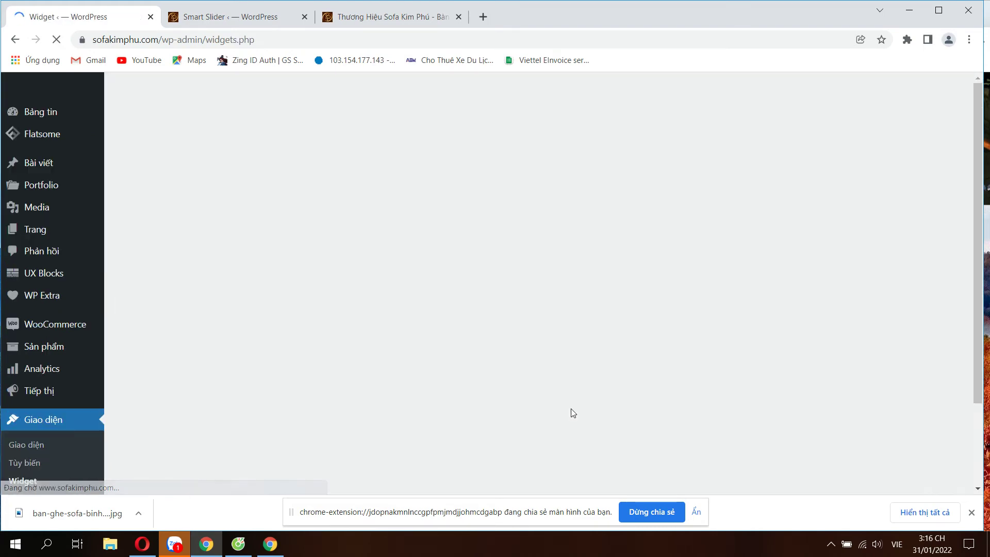
Expand the Footer 1 and Footer 2 widget areas and compare the Footer 2 widgets with the storefront footer columns.
{"action": "left_click", "coordinate": [691, 321]}
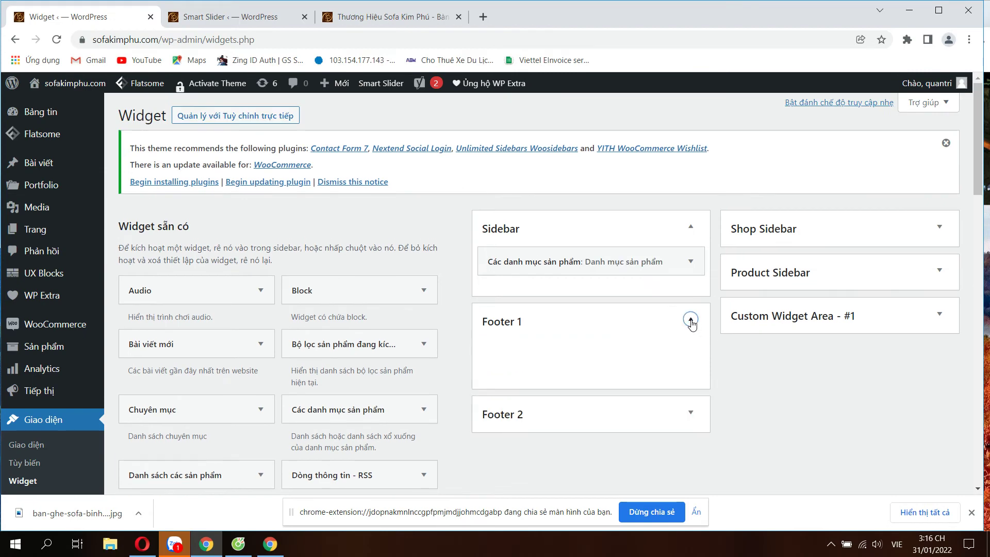
{"action": "left_click", "coordinate": [690, 412]}
{"action": "scroll", "coordinate": [670, 371], "scroll_direction": "down", "scroll_amount": 5}
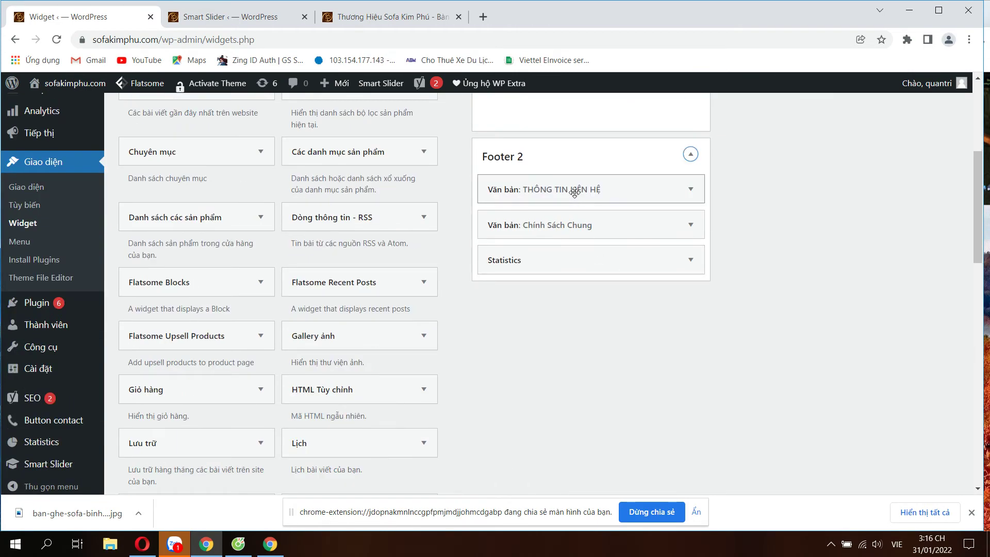
{"action": "left_click", "coordinate": [377, 18]}
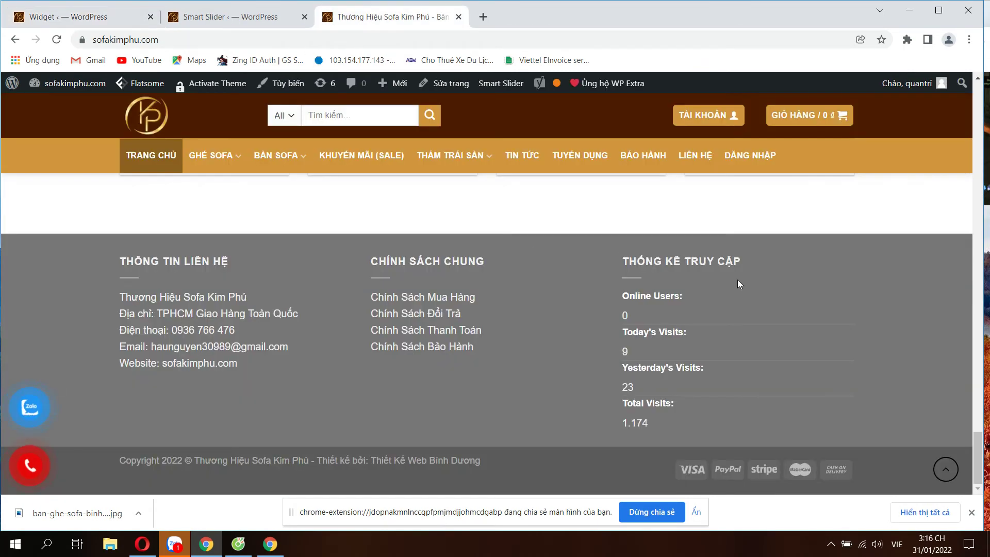
{"action": "left_click", "coordinate": [103, 19]}
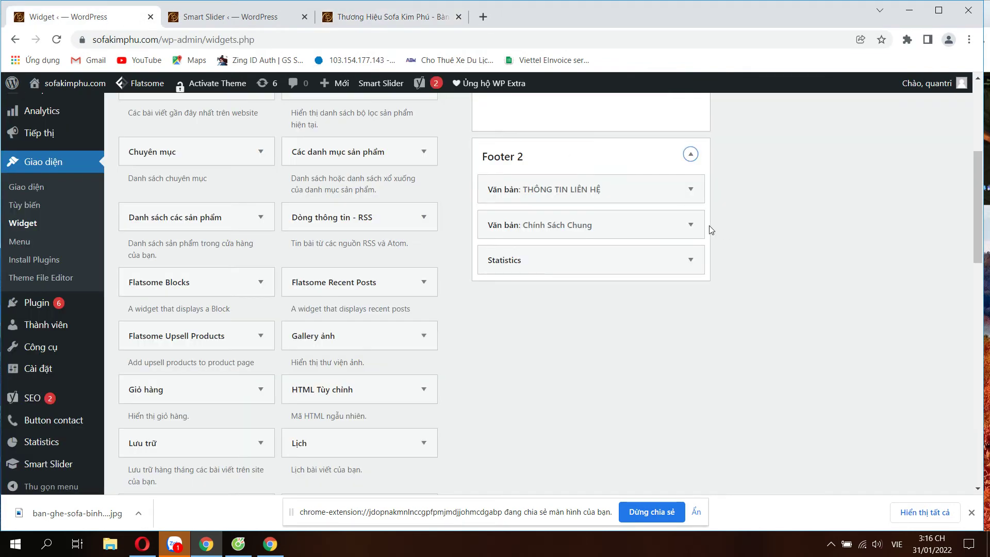
Expand the THÔNG TIN LIÊN HỆ and Chính Sách Chung text widgets in Footer 2 and review their content.
{"action": "left_click", "coordinate": [691, 196]}
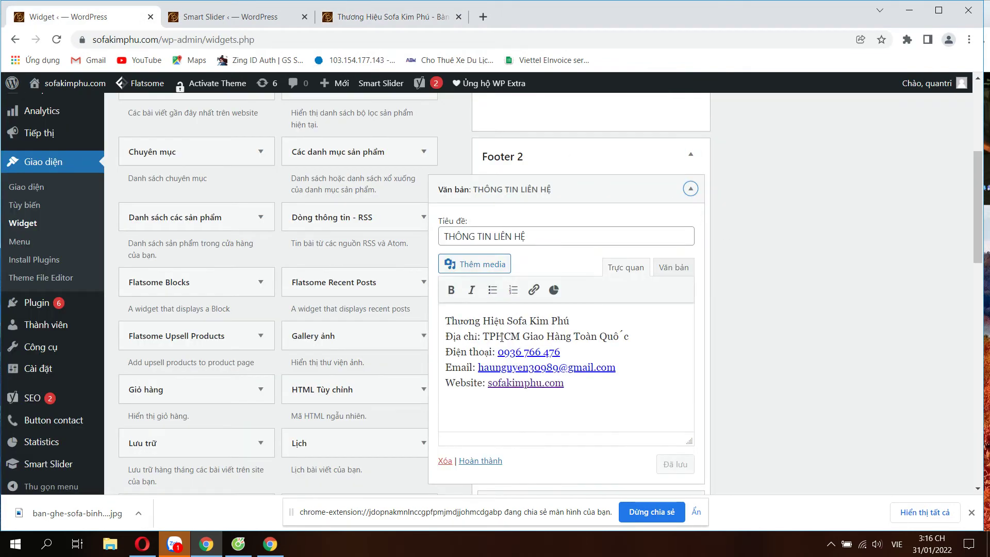
{"action": "scroll", "coordinate": [452, 323], "scroll_direction": "down", "scroll_amount": 5}
{"action": "left_click", "coordinate": [691, 378]}
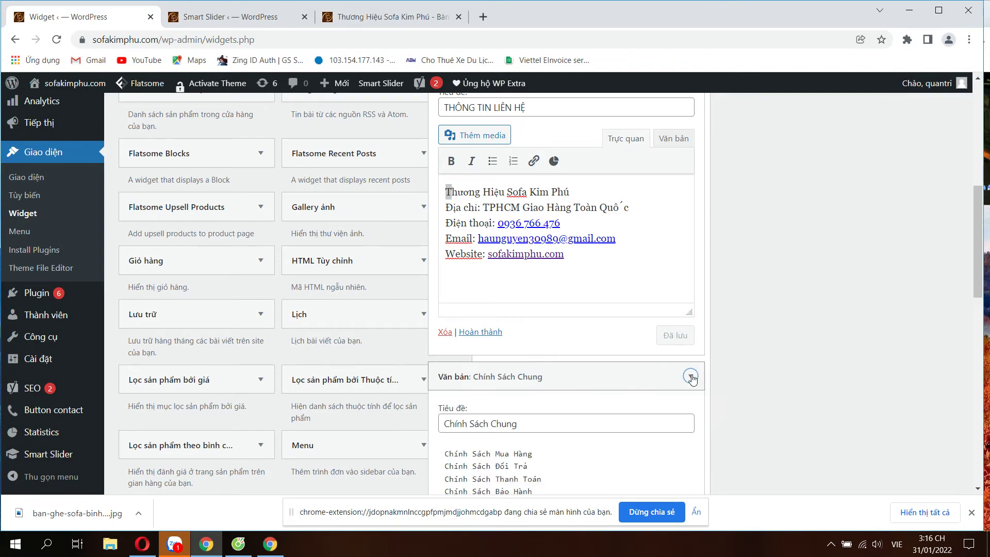
{"action": "scroll", "coordinate": [464, 252], "scroll_direction": "down", "scroll_amount": 5}
{"action": "scroll", "coordinate": [665, 325], "scroll_direction": "down", "scroll_amount": 1}
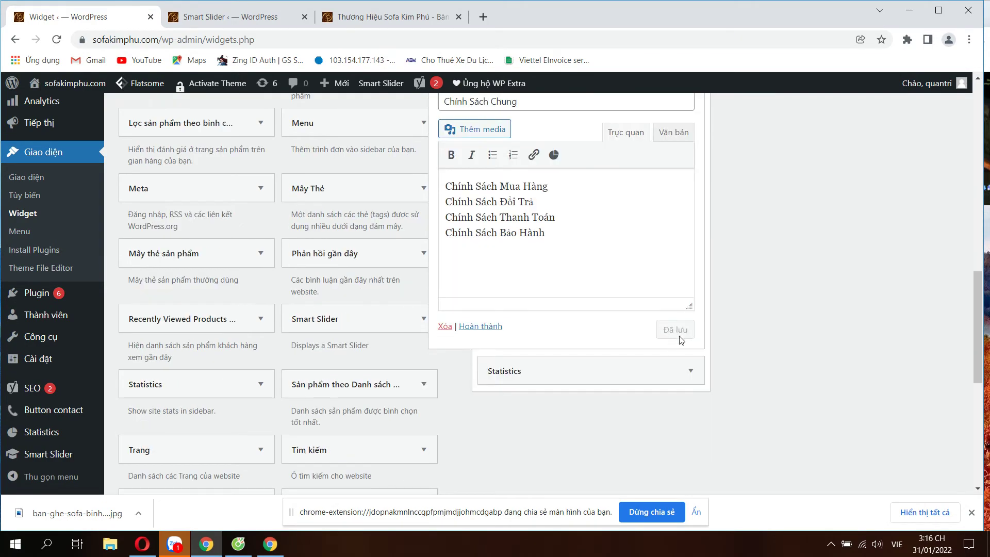
{"action": "scroll", "coordinate": [680, 339], "scroll_direction": "up", "scroll_amount": 15}
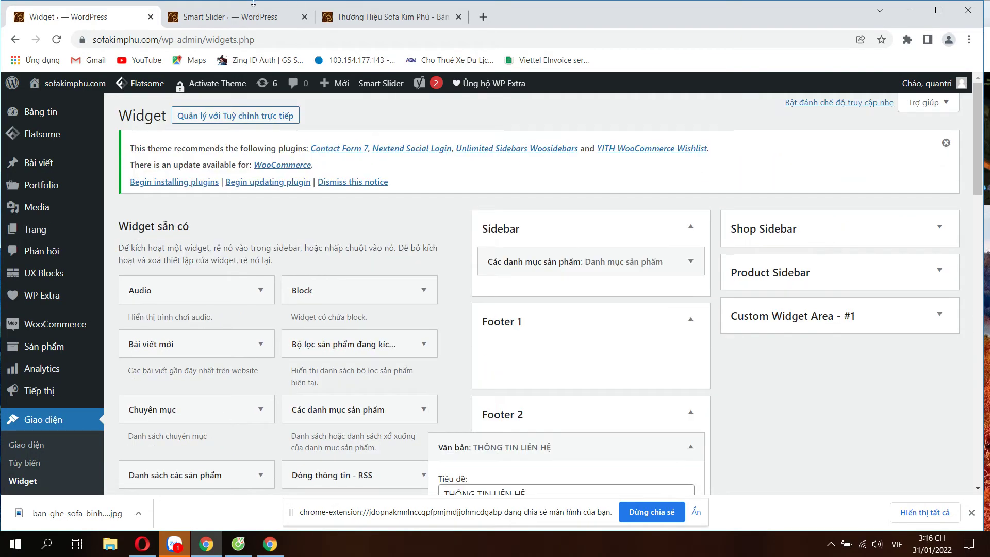
Close the Smart Slider page and return to the header of the storefront home page.
{"action": "left_click", "coordinate": [232, 18]}
{"action": "left_click", "coordinate": [304, 17]}
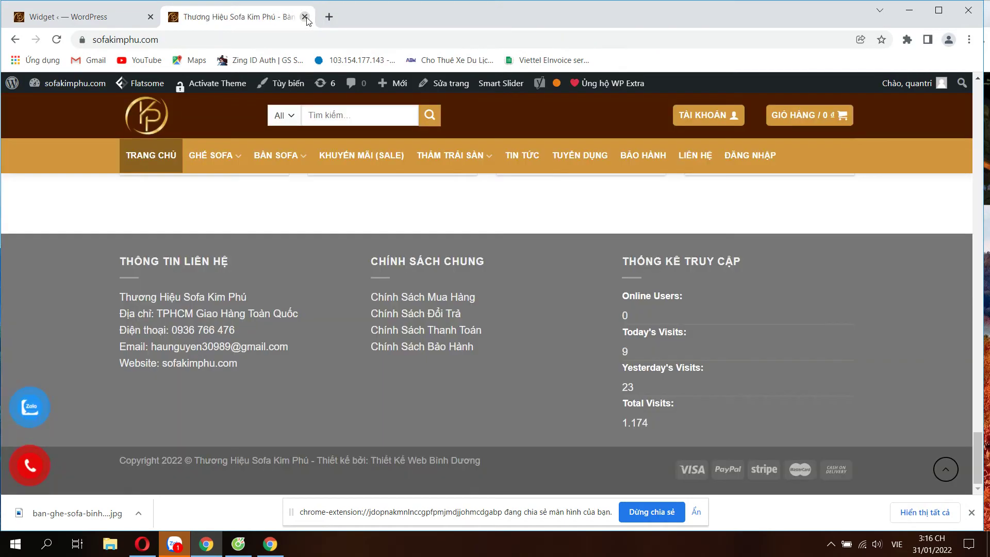
{"action": "scroll", "coordinate": [301, 338], "scroll_direction": "up", "scroll_amount": 15}
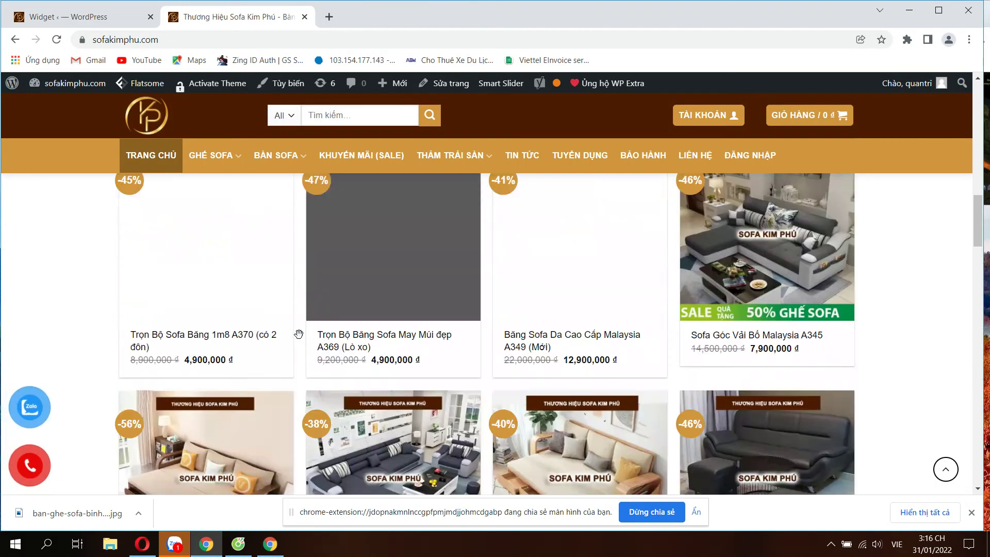
{"action": "scroll", "coordinate": [300, 339], "scroll_direction": "up", "scroll_amount": 5}
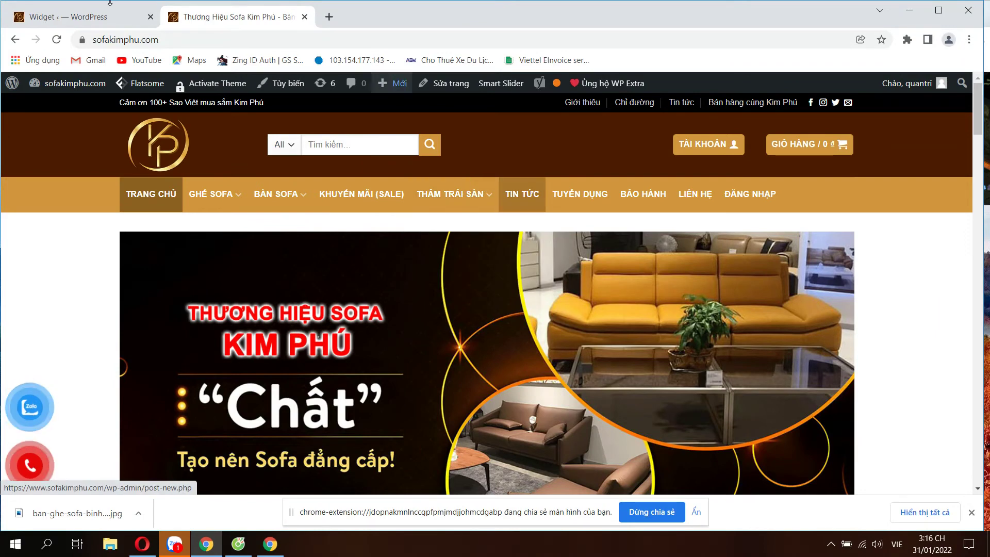
Open a new blank post from the admin and review its title, category (Chuyên mục) options and content editor.
{"action": "left_click", "coordinate": [82, 17]}
{"action": "mouse_move", "coordinate": [40, 166]}
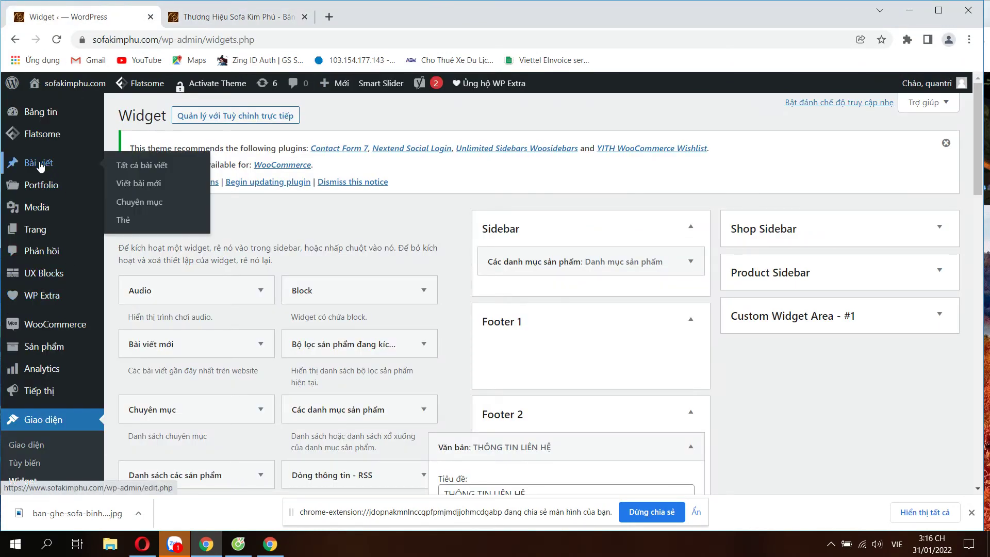
{"action": "left_click", "coordinate": [144, 185]}
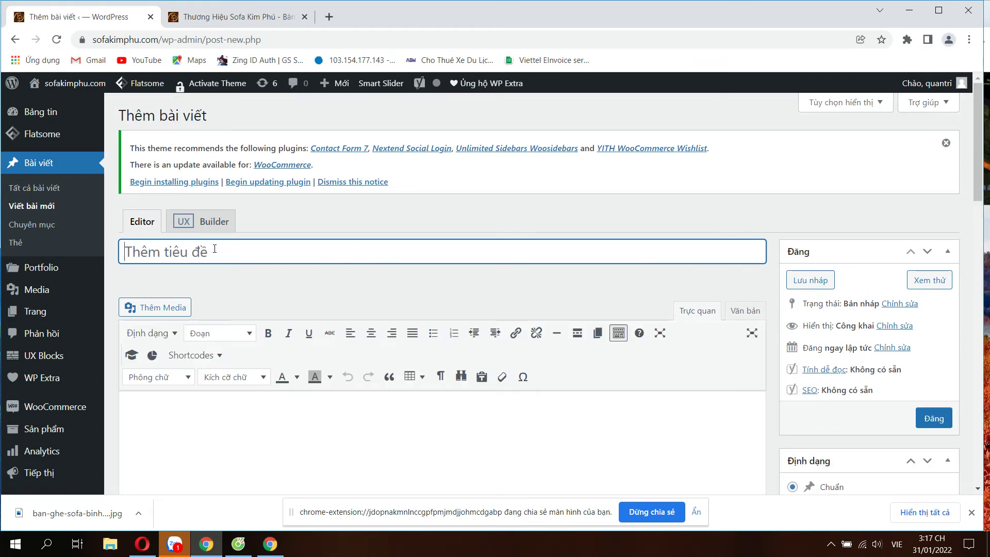
{"action": "scroll", "coordinate": [828, 355], "scroll_direction": "down", "scroll_amount": 5}
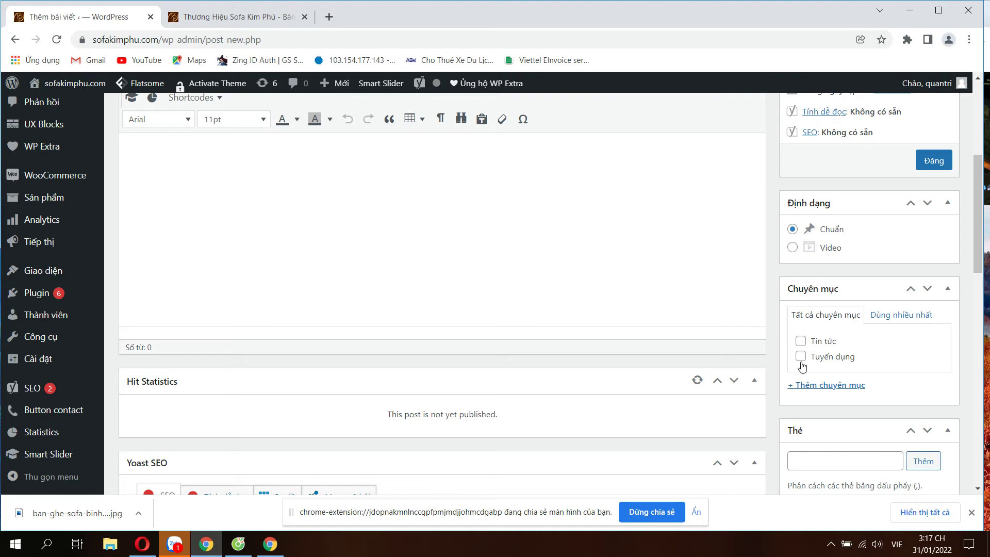
{"action": "scroll", "coordinate": [785, 375], "scroll_direction": "up", "scroll_amount": 3}
{"action": "left_click", "coordinate": [132, 283]}
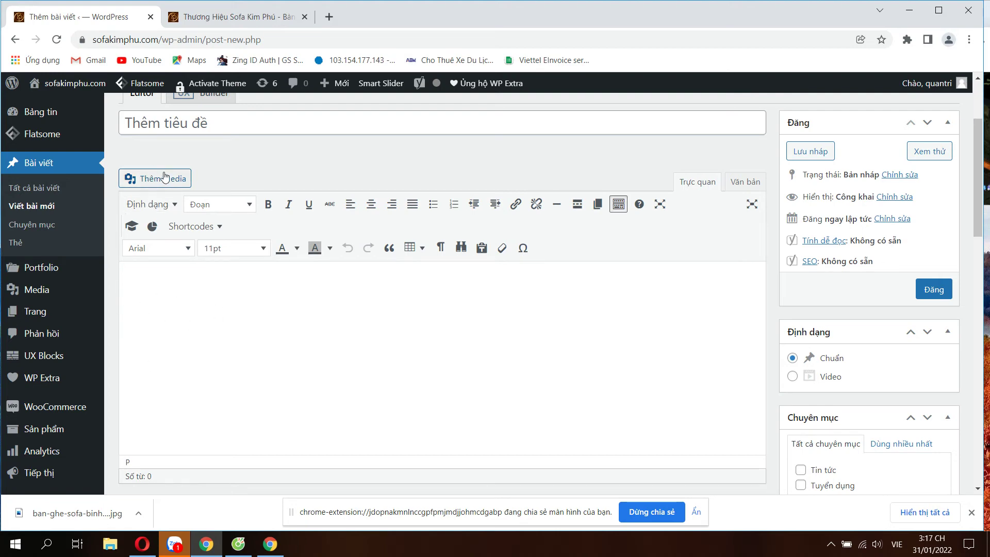
Look over the new post form, including the featured image (Ảnh đại diện), tags and Yoast SEO sections.
{"action": "scroll", "coordinate": [690, 345], "scroll_direction": "down", "scroll_amount": 7}
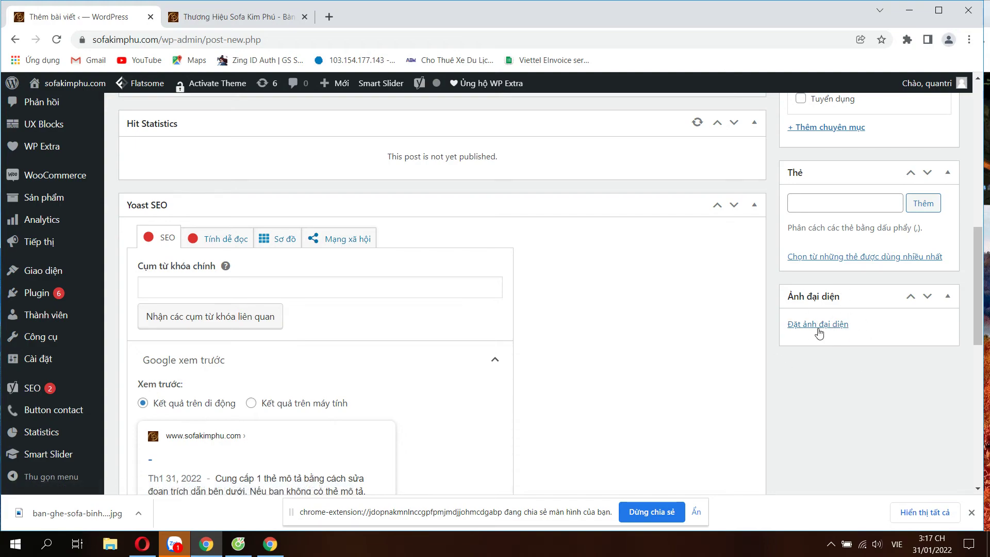
{"action": "scroll", "coordinate": [809, 415], "scroll_direction": "up", "scroll_amount": 8}
{"action": "scroll", "coordinate": [521, 404], "scroll_direction": "down", "scroll_amount": 4}
{"action": "scroll", "coordinate": [508, 400], "scroll_direction": "up", "scroll_amount": 4}
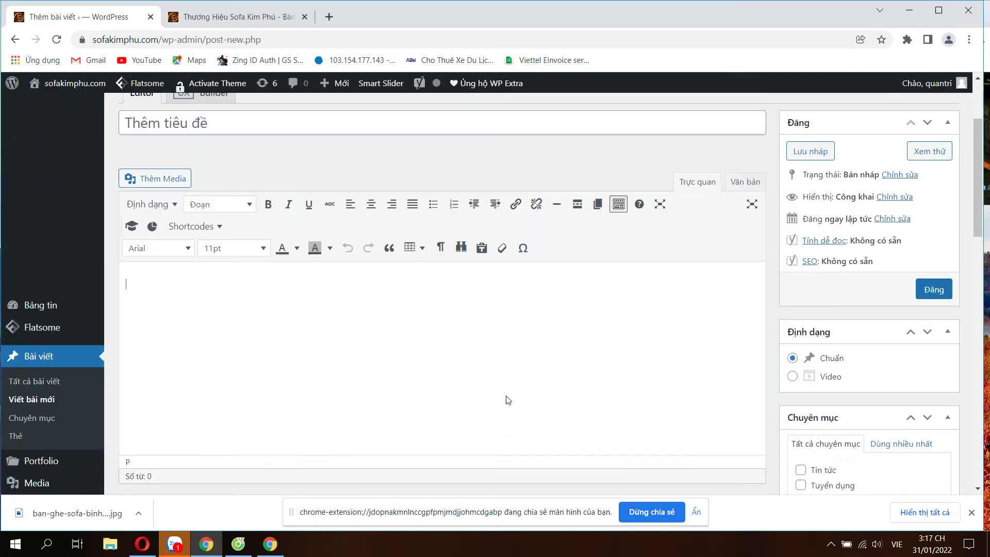
{"action": "scroll", "coordinate": [474, 377], "scroll_direction": "up", "scroll_amount": 2}
{"action": "scroll", "coordinate": [402, 355], "scroll_direction": "down", "scroll_amount": 10}
{"action": "scroll", "coordinate": [310, 335], "scroll_direction": "up", "scroll_amount": 2}
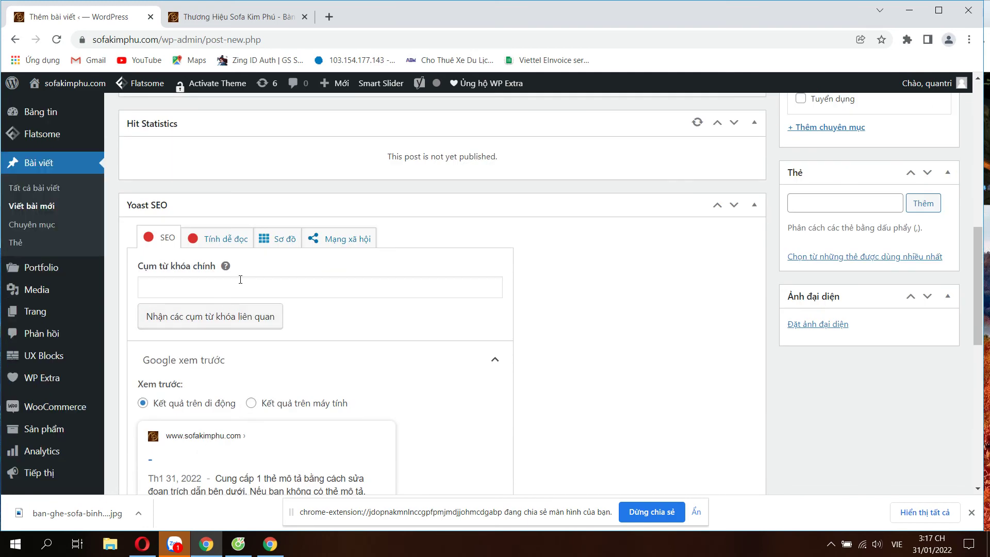
{"action": "scroll", "coordinate": [383, 195], "scroll_direction": "up", "scroll_amount": 8}
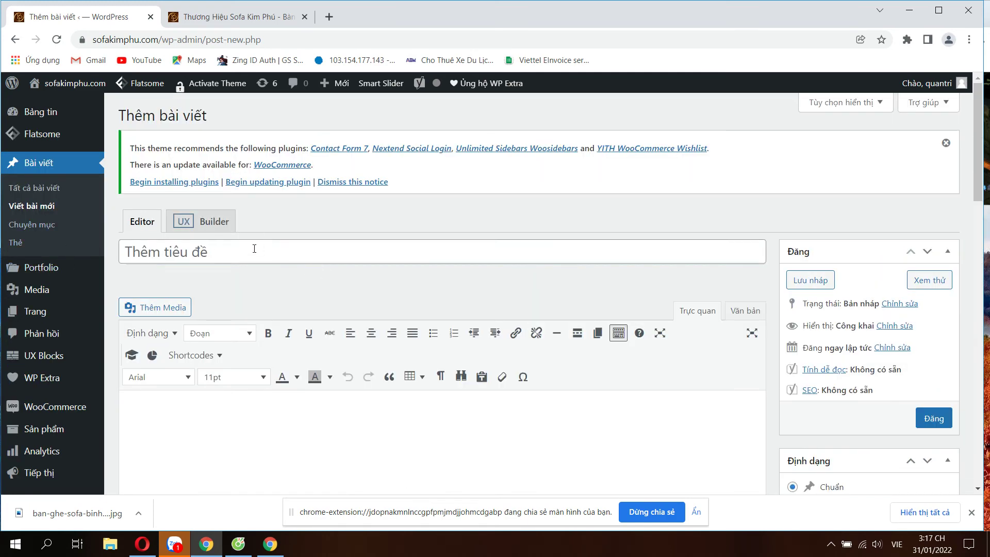
Inspect the new post's title, tag (Thẻ) and focus keyphrase (Cụm từ khóa chính) fields, leaving them empty.
{"action": "left_click", "coordinate": [180, 251]}
{"action": "scroll", "coordinate": [783, 393], "scroll_direction": "down", "scroll_amount": 7}
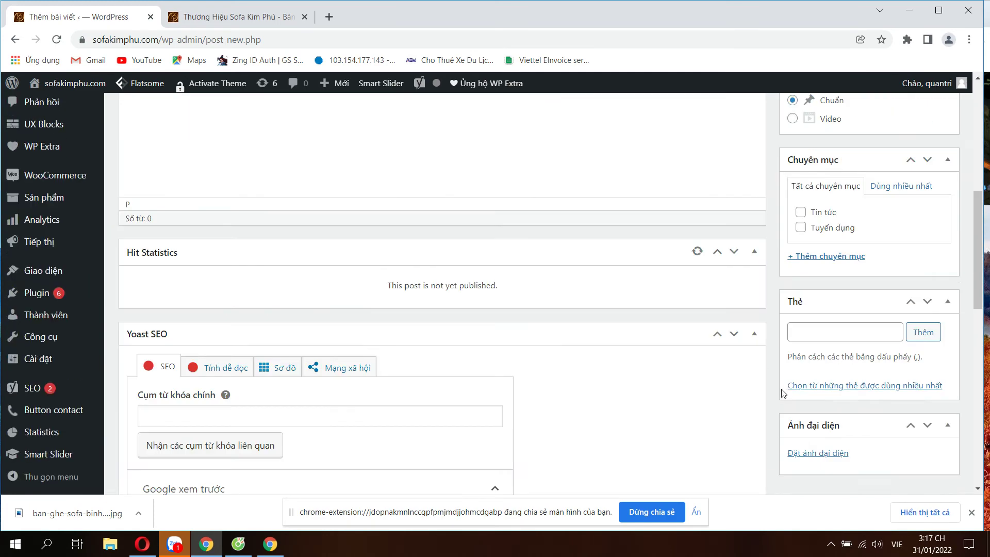
{"action": "left_click", "coordinate": [835, 326]}
{"action": "scroll", "coordinate": [536, 334], "scroll_direction": "down", "scroll_amount": 3}
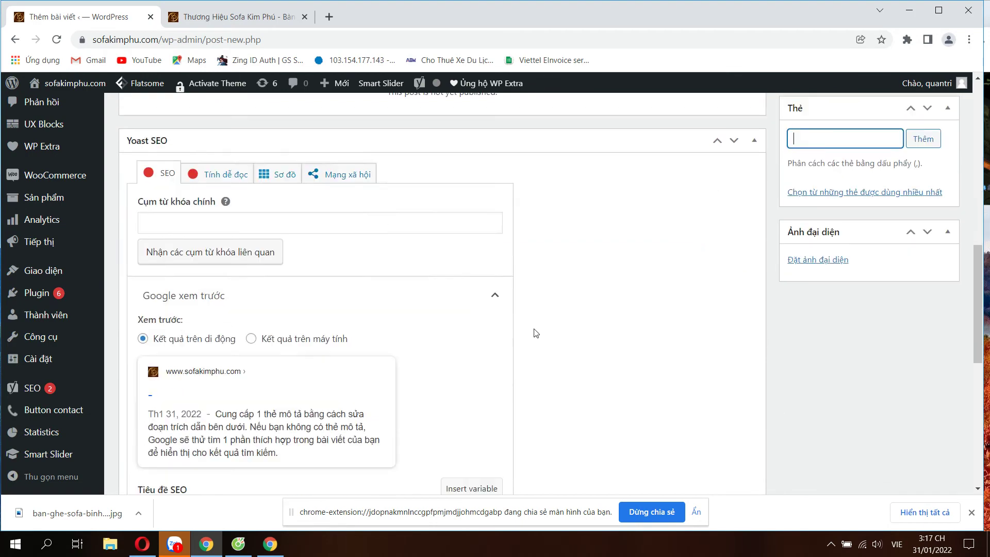
{"action": "left_click", "coordinate": [228, 216]}
{"action": "scroll", "coordinate": [229, 310], "scroll_direction": "down", "scroll_amount": 4}
{"action": "scroll", "coordinate": [262, 366], "scroll_direction": "up", "scroll_amount": 4}
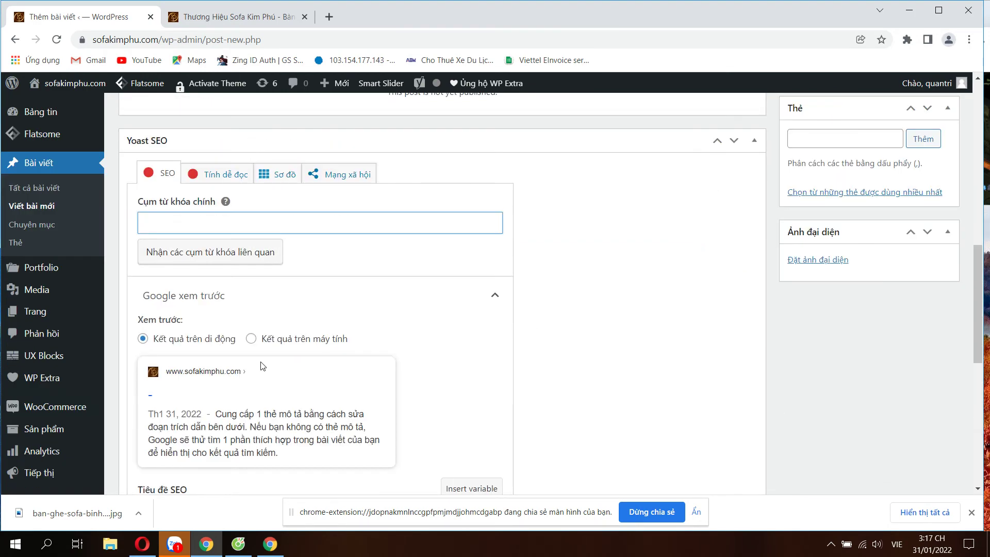
Inspect the Yoast SEO title (Tiêu đề SEO) and meta description (Thẻ mô tả) fields of the new post.
{"action": "scroll", "coordinate": [262, 366], "scroll_direction": "down", "scroll_amount": 5}
{"action": "left_click", "coordinate": [191, 315]}
{"action": "scroll", "coordinate": [161, 375], "scroll_direction": "up", "scroll_amount": 2}
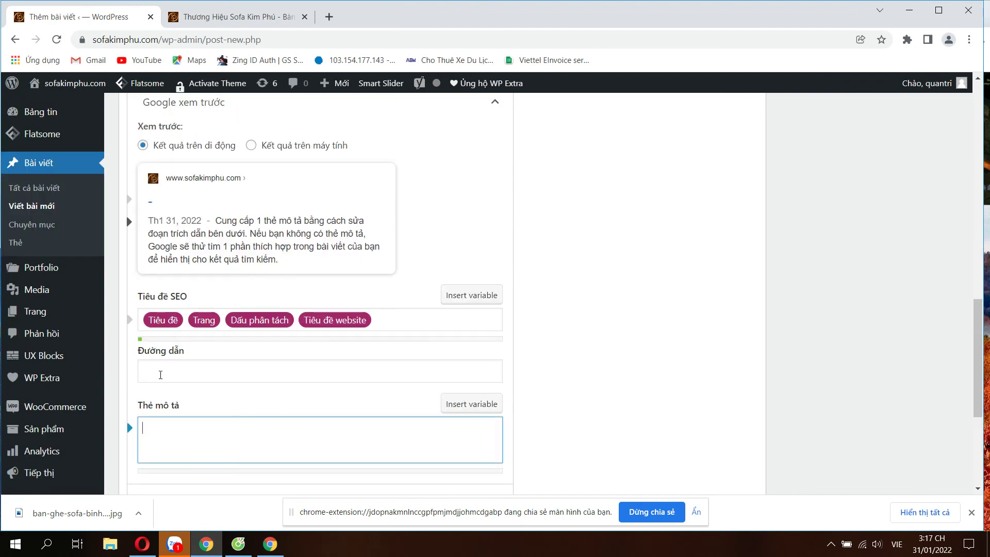
{"action": "left_click", "coordinate": [415, 321]}
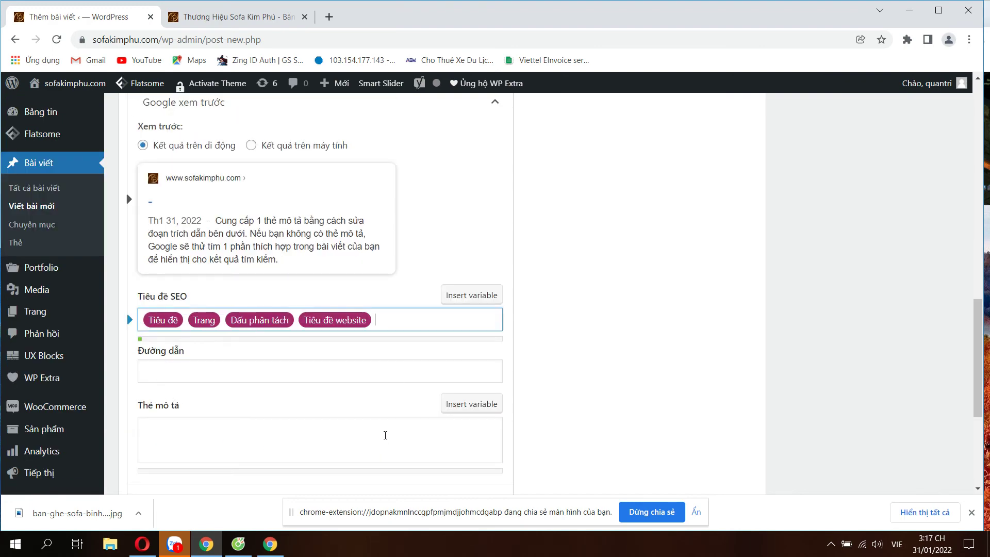
{"action": "left_click", "coordinate": [385, 434]}
{"action": "left_click", "coordinate": [393, 312]}
{"action": "left_click", "coordinate": [369, 442]}
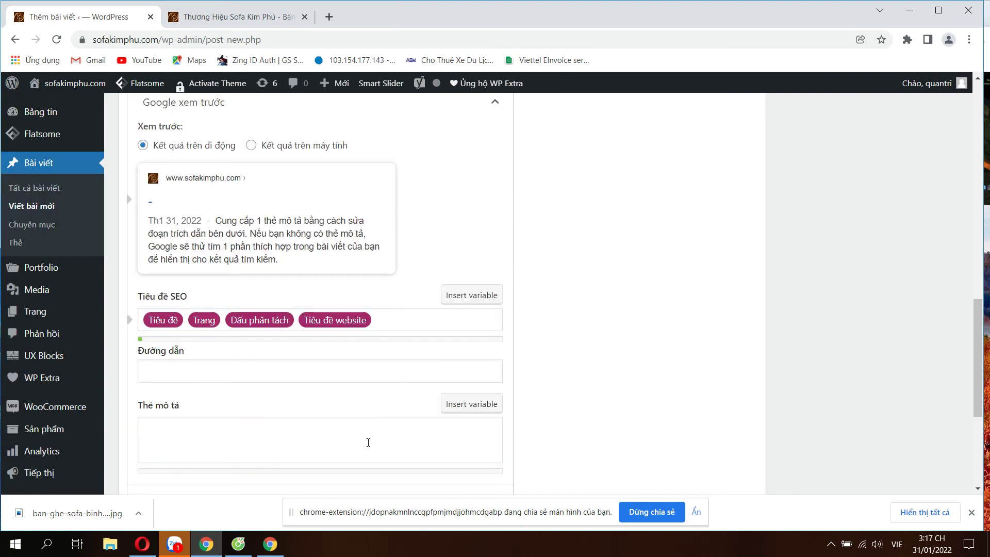
{"action": "left_click", "coordinate": [400, 318]}
{"action": "left_click", "coordinate": [349, 420]}
{"action": "scroll", "coordinate": [774, 386], "scroll_direction": "up", "scroll_amount": 12}
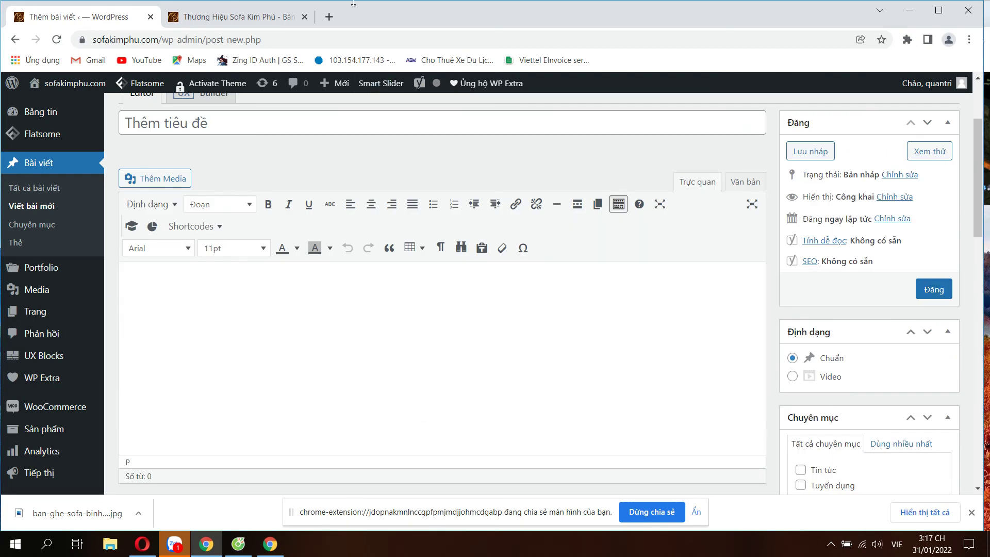
Open the list of all posts (Tất cả bài viết) and review the existing posts and their edit and trash options.
{"action": "left_click", "coordinate": [49, 189]}
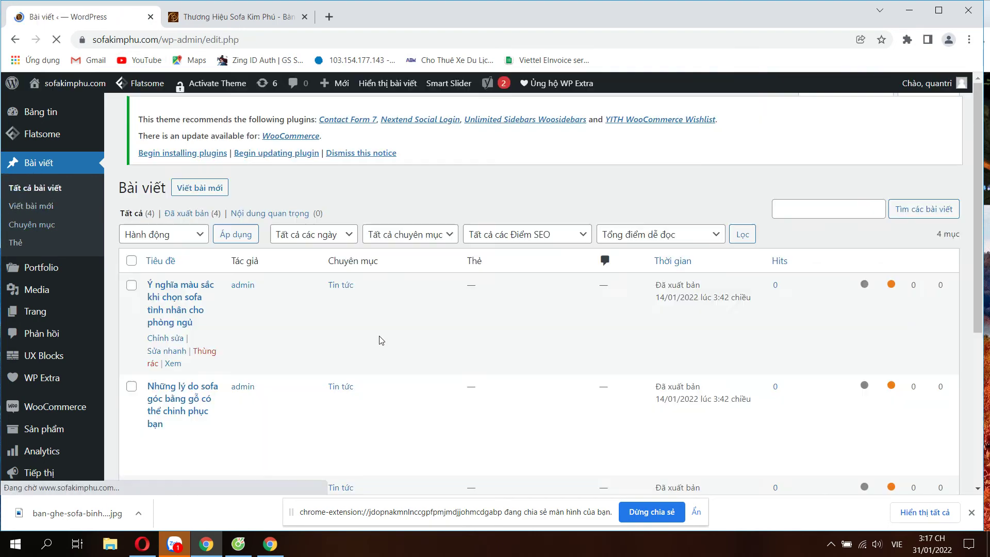
{"action": "scroll", "coordinate": [332, 376], "scroll_direction": "down", "scroll_amount": 4}
{"action": "scroll", "coordinate": [201, 330], "scroll_direction": "up", "scroll_amount": 4}
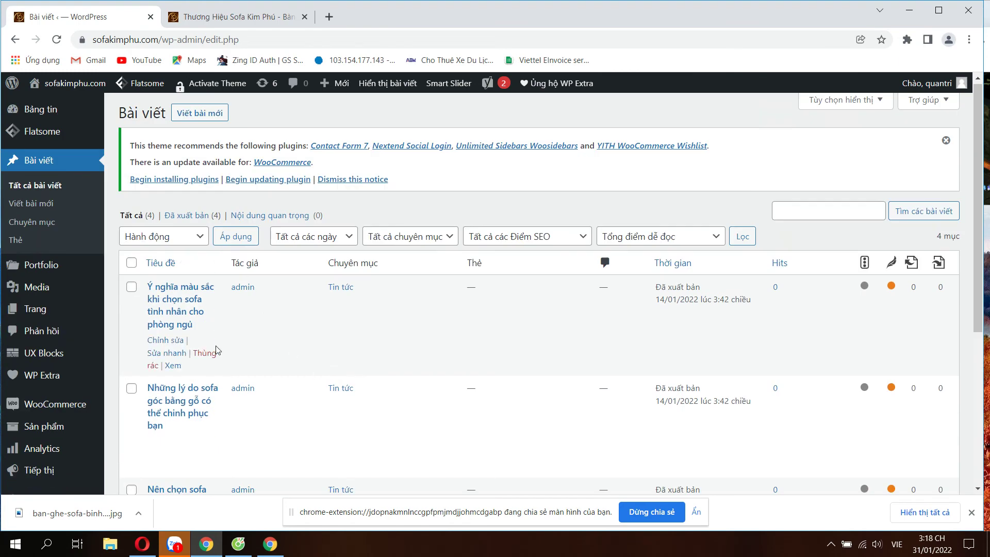
{"action": "scroll", "coordinate": [191, 349], "scroll_direction": "down", "scroll_amount": 3}
{"action": "scroll", "coordinate": [193, 356], "scroll_direction": "down", "scroll_amount": 3}
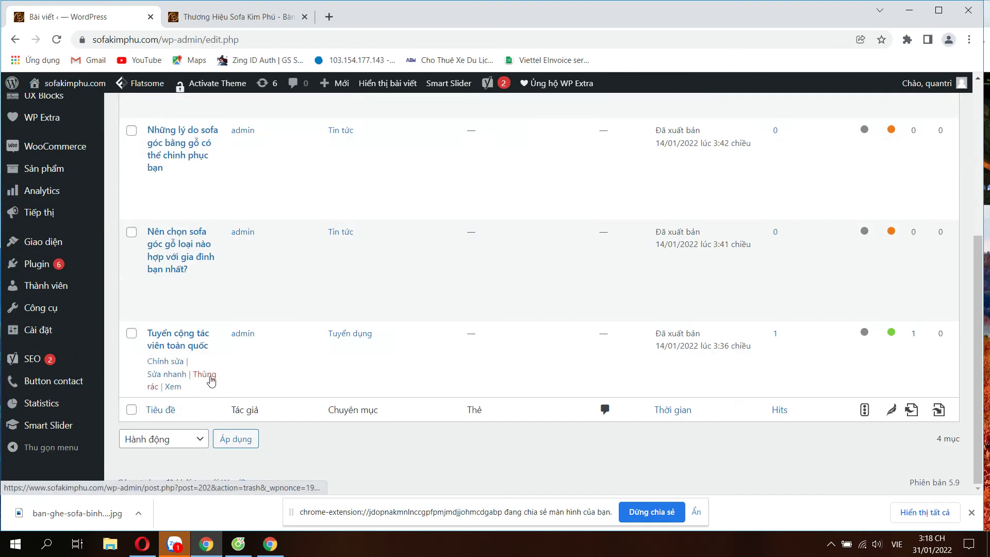
{"action": "scroll", "coordinate": [165, 315], "scroll_direction": "up", "scroll_amount": 5}
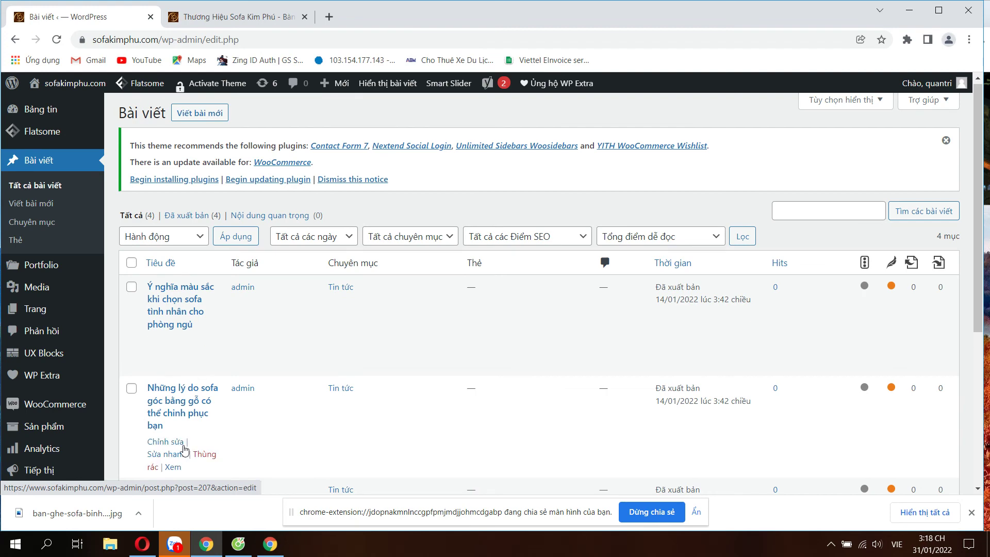
{"action": "scroll", "coordinate": [180, 402], "scroll_direction": "down", "scroll_amount": 5}
{"action": "scroll", "coordinate": [181, 393], "scroll_direction": "up", "scroll_amount": 5}
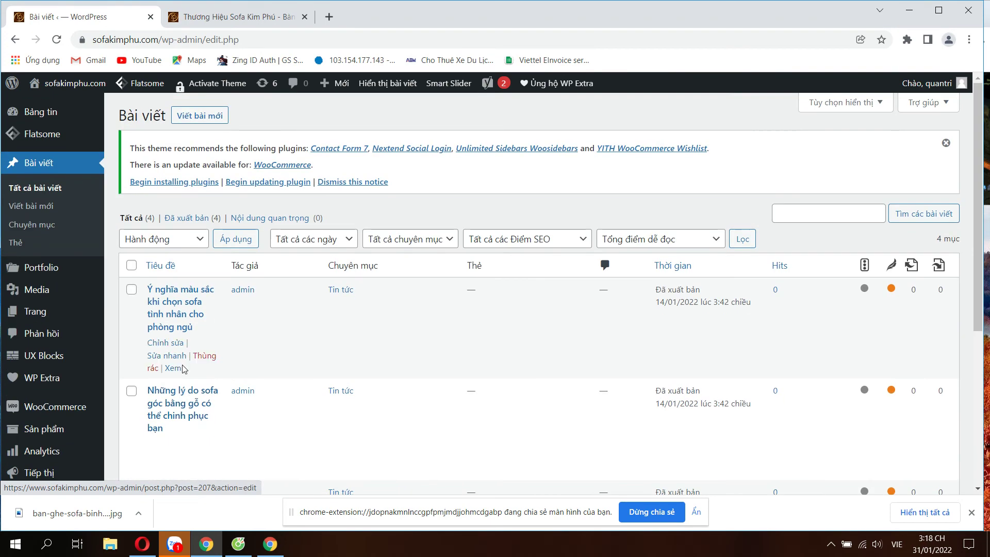
Open the list of all pages (Trang) and look through it down to the home page (Trang chủ) entry.
{"action": "left_click", "coordinate": [231, 17]}
{"action": "left_click", "coordinate": [68, 18]}
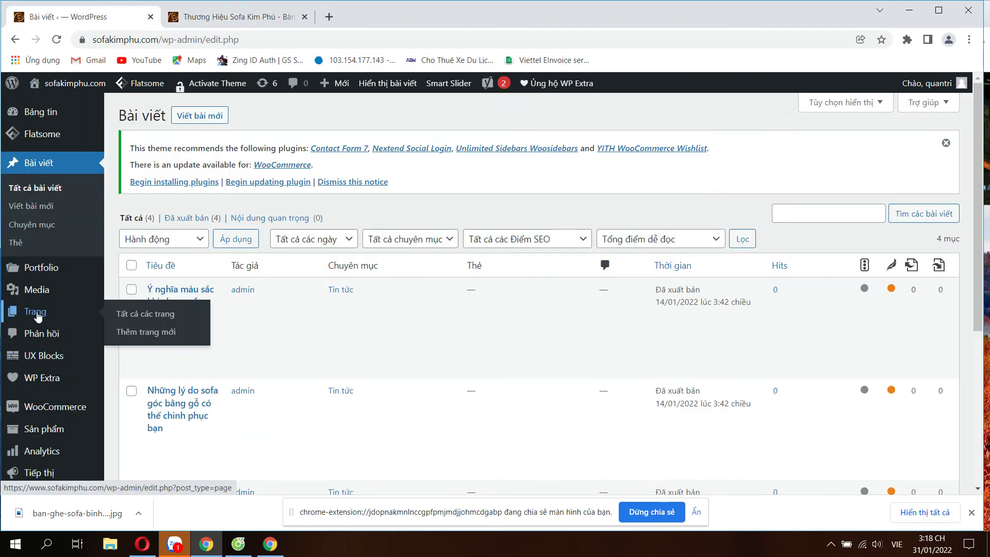
{"action": "left_click", "coordinate": [39, 316]}
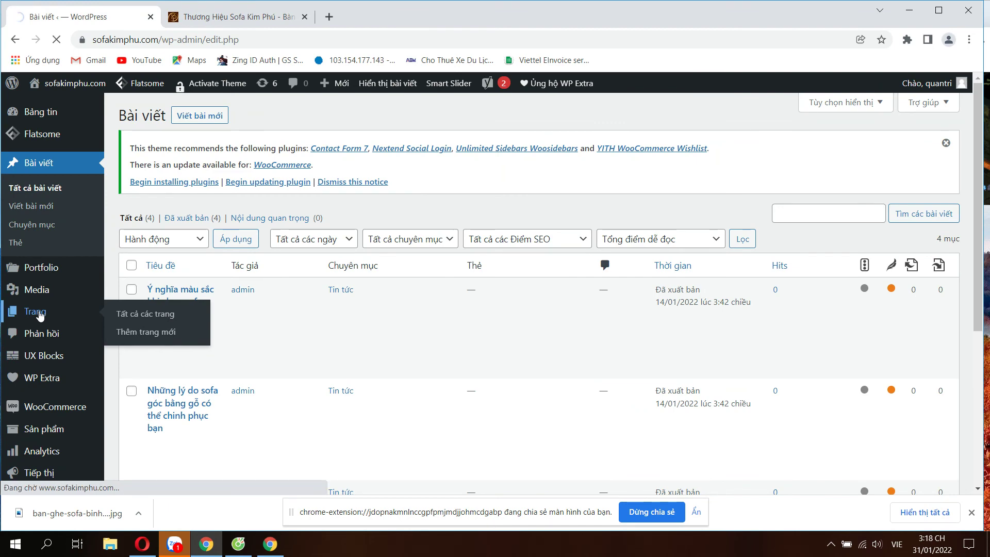
{"action": "scroll", "coordinate": [410, 428], "scroll_direction": "down", "scroll_amount": 2}
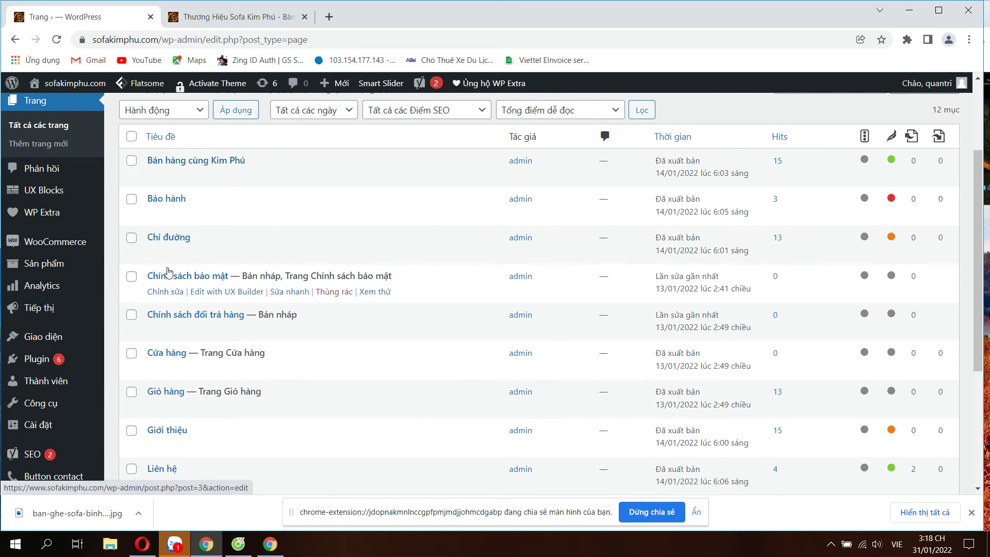
{"action": "scroll", "coordinate": [175, 335], "scroll_direction": "down", "scroll_amount": 3}
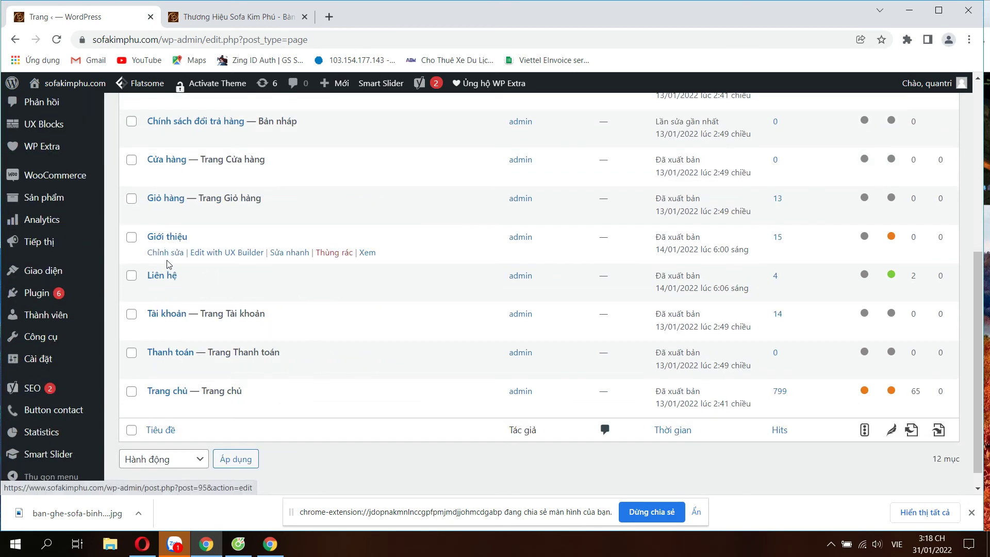
Compare the storefront's header and navigation links, such as Liên hệ and Bảo hành, with the admin page list.
{"action": "left_click", "coordinate": [234, 13]}
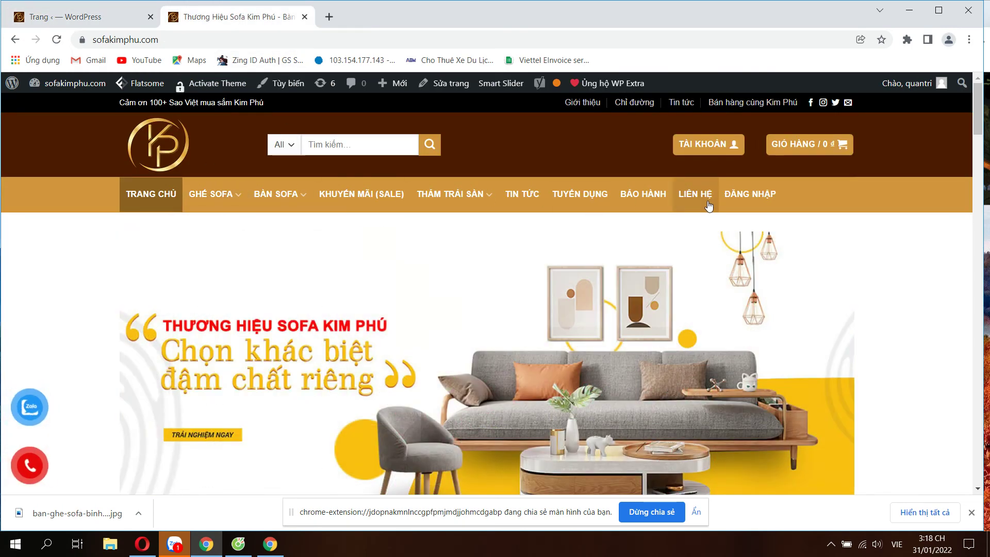
{"action": "mouse_move", "coordinate": [705, 170]}
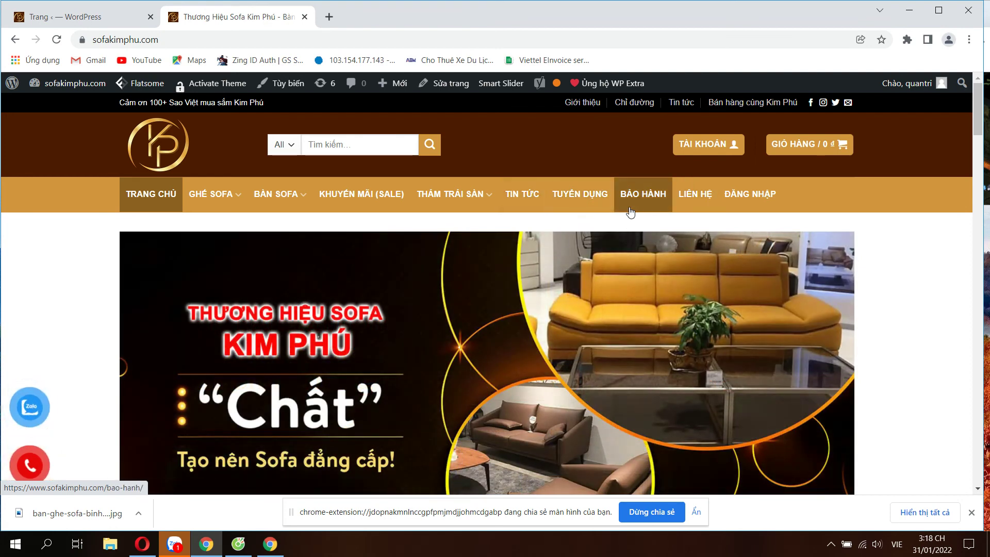
{"action": "key", "text": "ctrl+Tab"}
{"action": "scroll", "coordinate": [327, 380], "scroll_direction": "up", "scroll_amount": 5}
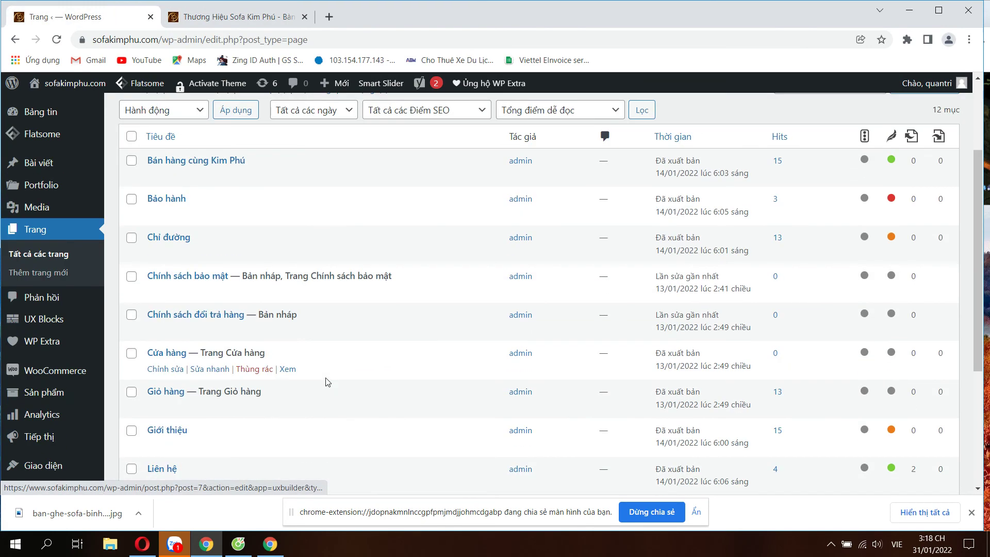
{"action": "left_click", "coordinate": [276, 17]}
{"action": "left_click", "coordinate": [49, 4]}
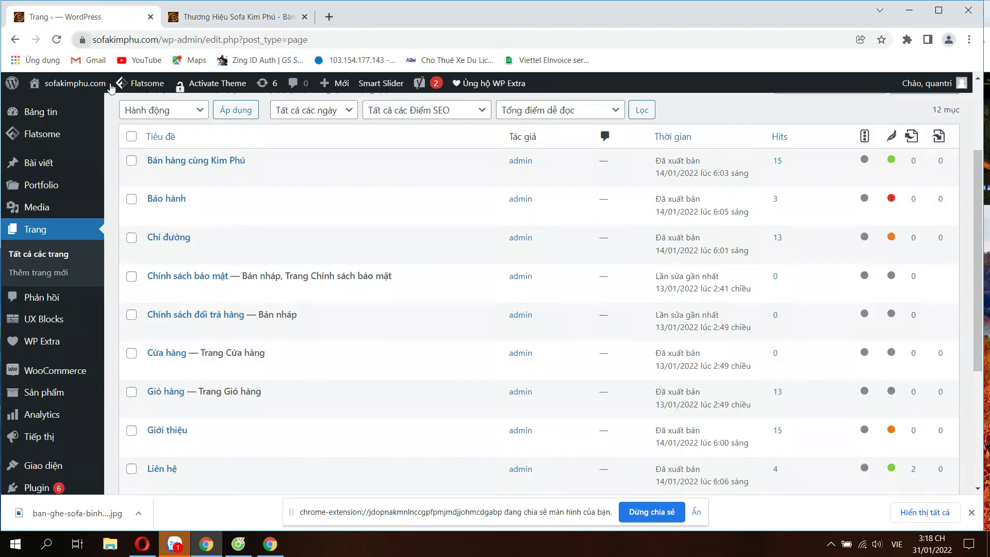
Open the Giới thiệu page from the page list for editing and look through its content.
{"action": "scroll", "coordinate": [165, 330], "scroll_direction": "down", "scroll_amount": 3}
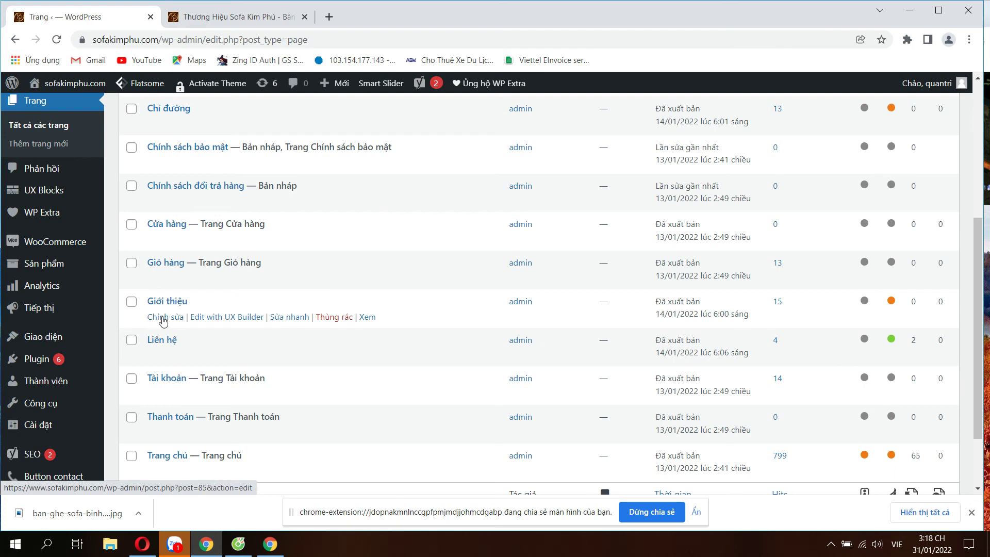
{"action": "left_click", "coordinate": [162, 318]}
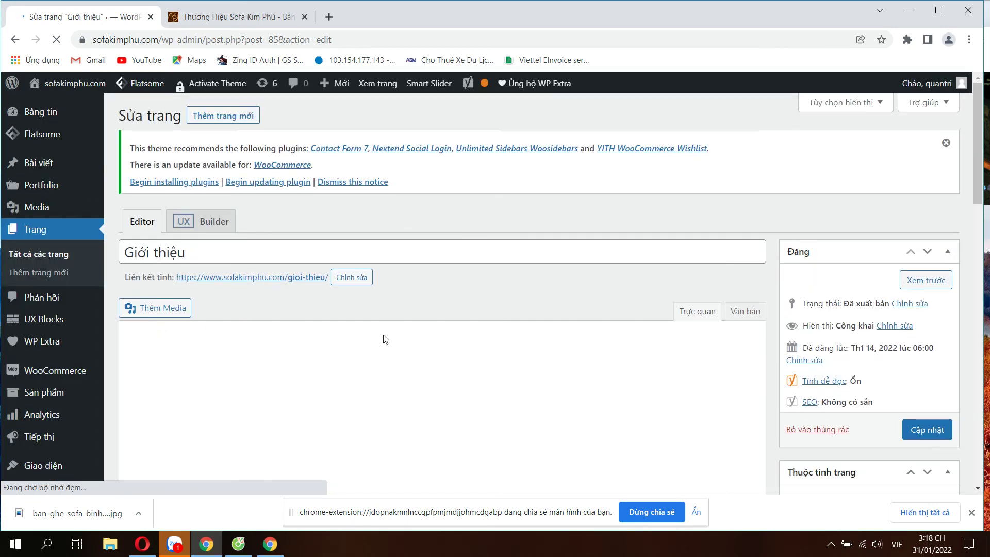
{"action": "scroll", "coordinate": [376, 341], "scroll_direction": "down", "scroll_amount": 3}
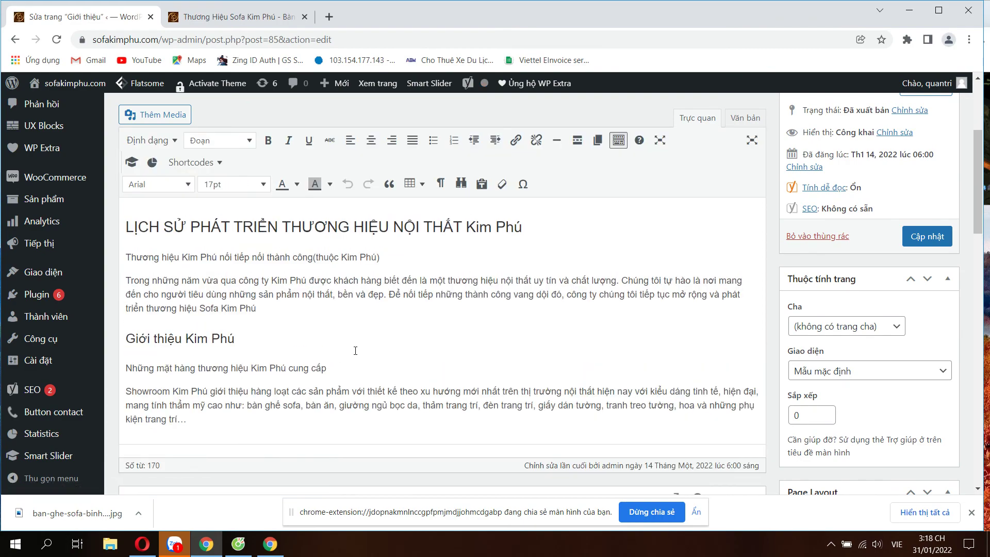
{"action": "scroll", "coordinate": [355, 351], "scroll_direction": "down", "scroll_amount": 4}
{"action": "scroll", "coordinate": [355, 350], "scroll_direction": "up", "scroll_amount": 5}
Examine the Giới thiệu page's body text from the history heading down to the showroom paragraph, along with the update option (Cập nhật).
{"action": "left_click_drag", "start_coordinate": [135, 291], "coordinate": [361, 454]}
{"action": "scroll", "coordinate": [389, 443], "scroll_direction": "down", "scroll_amount": 10}
{"action": "scroll", "coordinate": [389, 444], "scroll_direction": "up", "scroll_amount": 12}
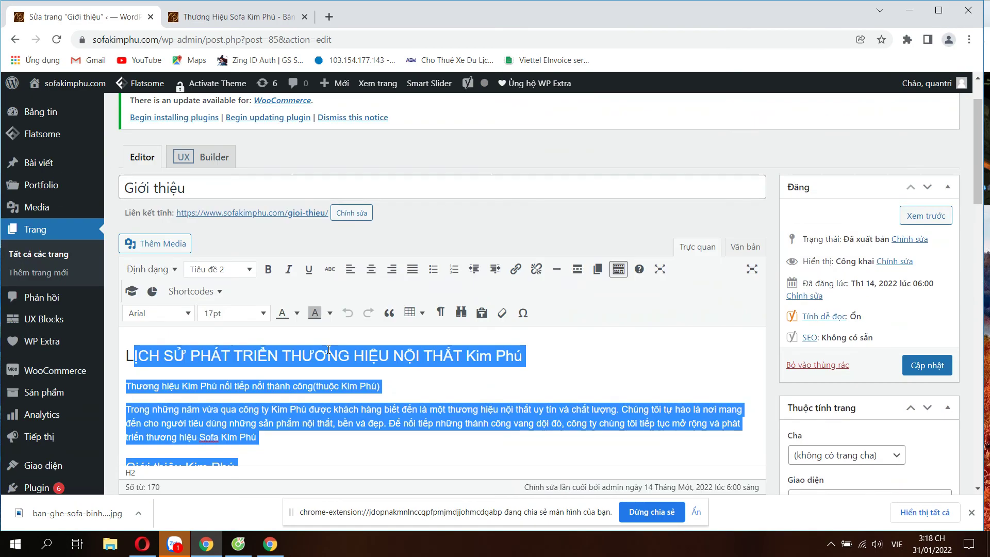
{"action": "left_click", "coordinate": [328, 350]}
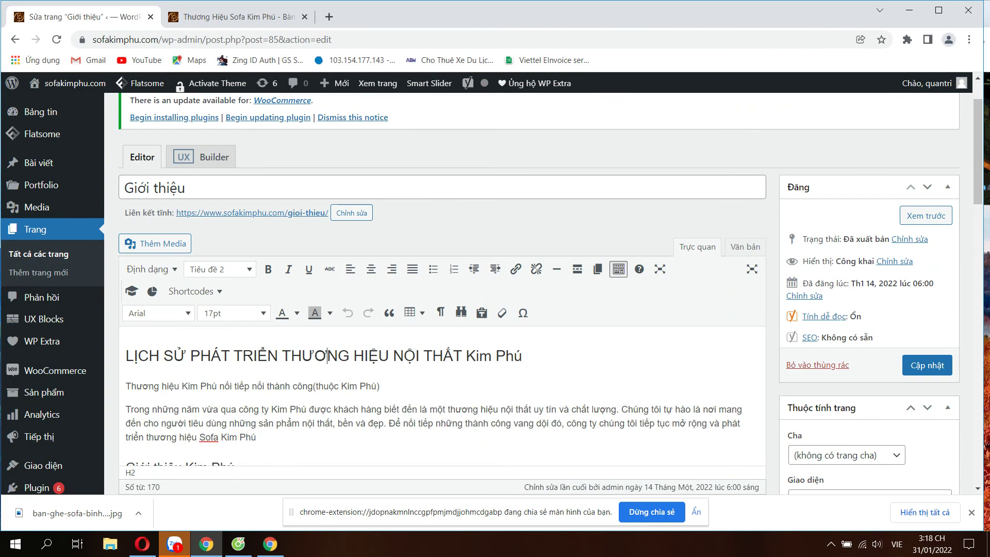
{"action": "left_click", "coordinate": [912, 364]}
{"action": "scroll", "coordinate": [570, 443], "scroll_direction": "down", "scroll_amount": 10}
{"action": "scroll", "coordinate": [562, 428], "scroll_direction": "up", "scroll_amount": 8}
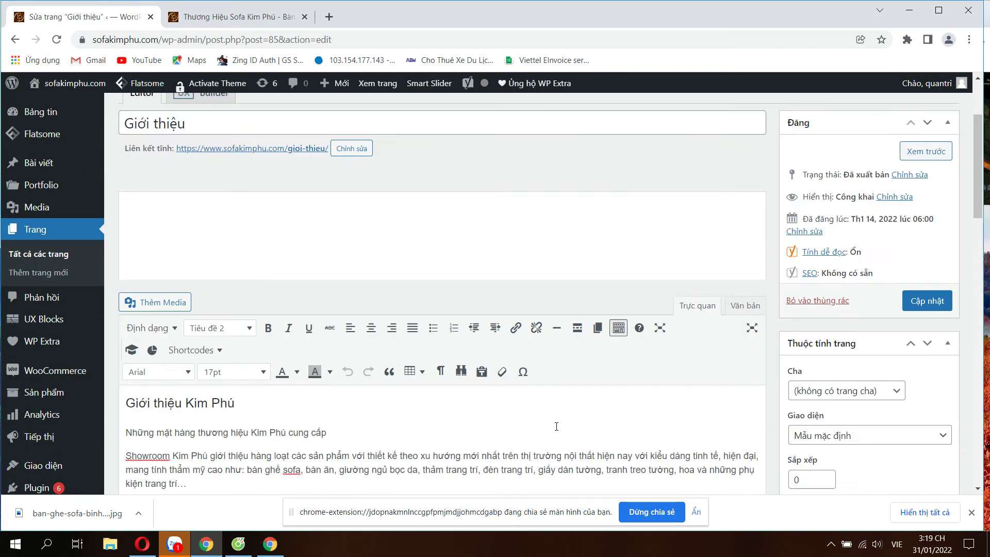
Open the Button contact settings and inspect the Phone and Zalo number fields down to the save option (Lưu thay đổi).
{"action": "left_click", "coordinate": [234, 17]}
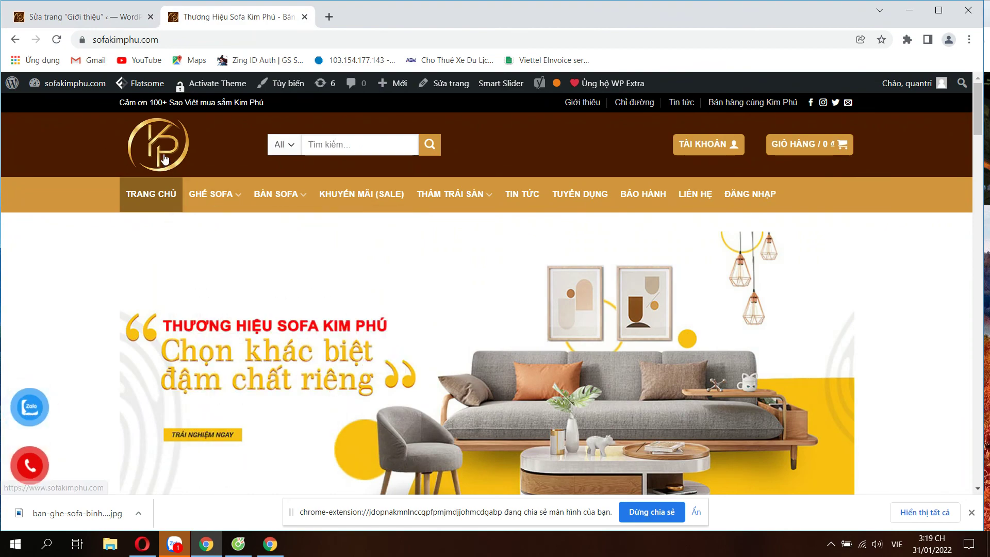
{"action": "left_click", "coordinate": [69, 12]}
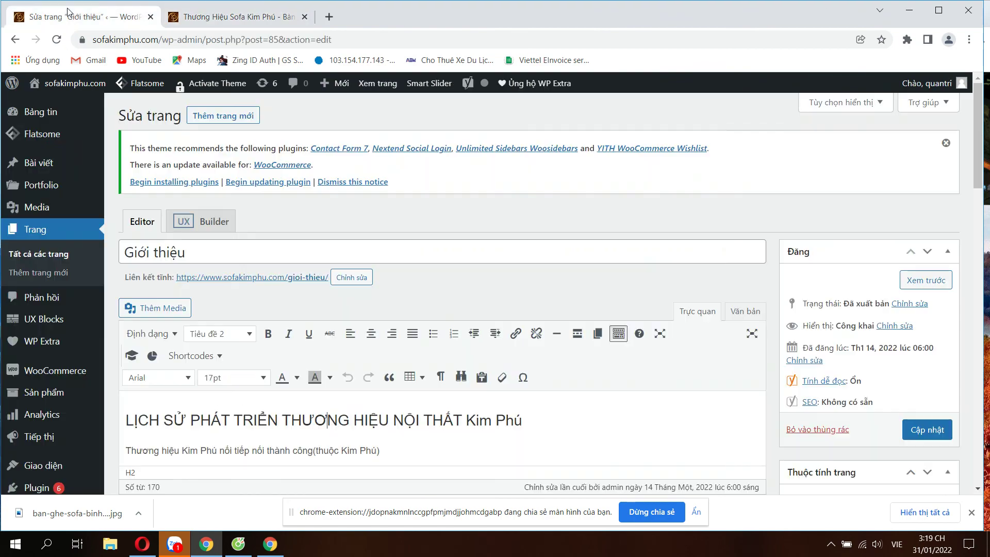
{"action": "scroll", "coordinate": [46, 362], "scroll_direction": "down", "scroll_amount": 4}
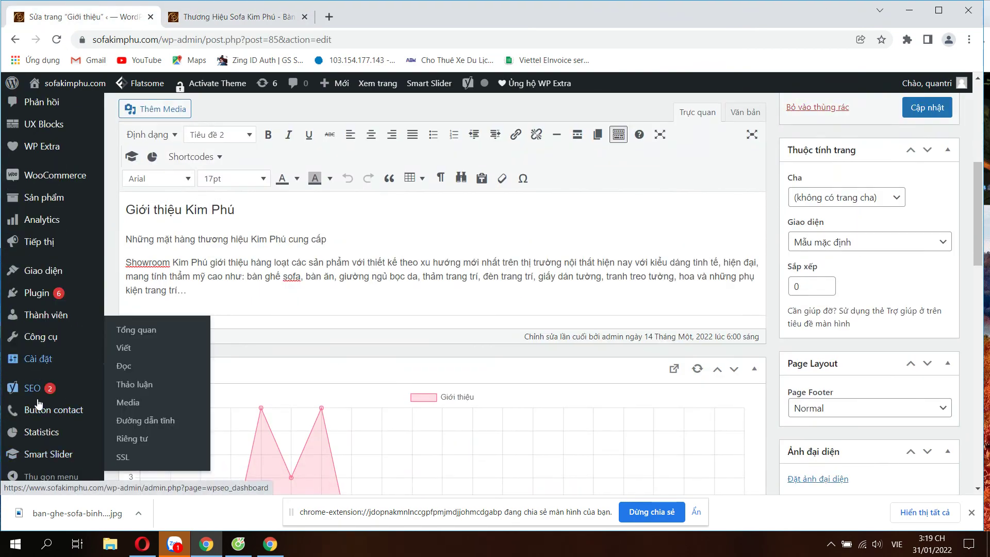
{"action": "left_click", "coordinate": [60, 415]}
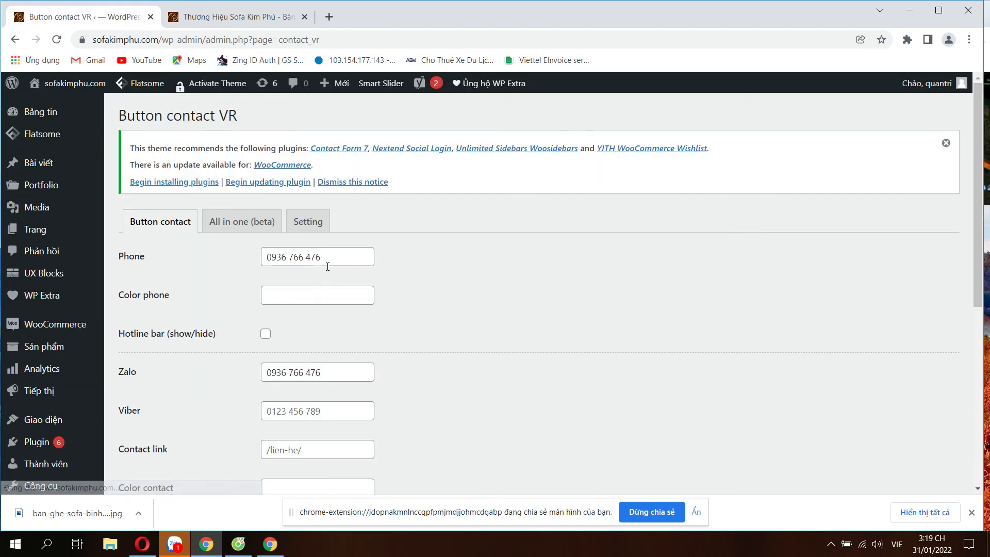
{"action": "left_click_drag", "start_coordinate": [330, 257], "coordinate": [285, 256]}
{"action": "scroll", "coordinate": [230, 298], "scroll_direction": "down", "scroll_amount": 1}
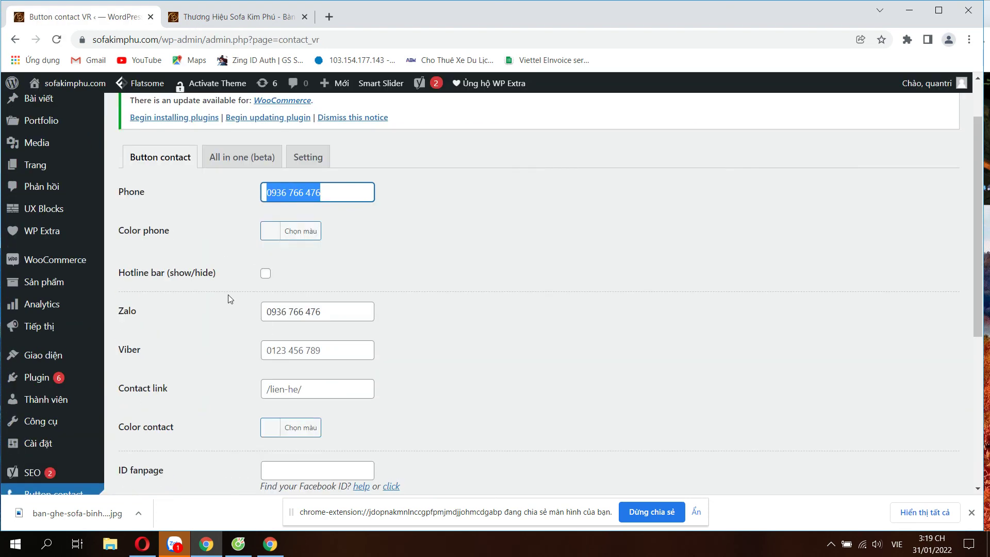
{"action": "left_click_drag", "start_coordinate": [335, 307], "coordinate": [191, 304]}
{"action": "scroll", "coordinate": [199, 330], "scroll_direction": "down", "scroll_amount": 5}
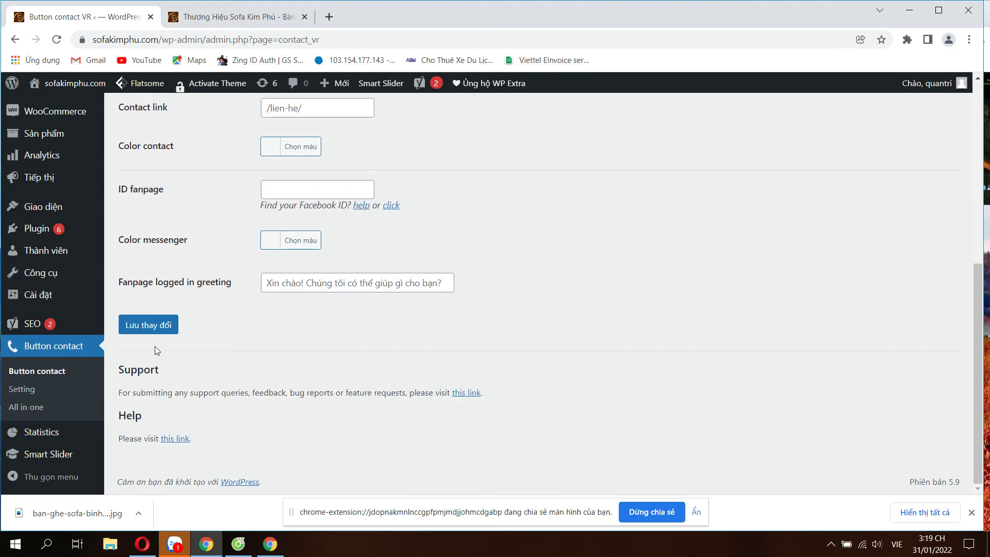
Check the floating Zalo and phone buttons on the storefront's home page.
{"action": "left_click", "coordinate": [278, 18]}
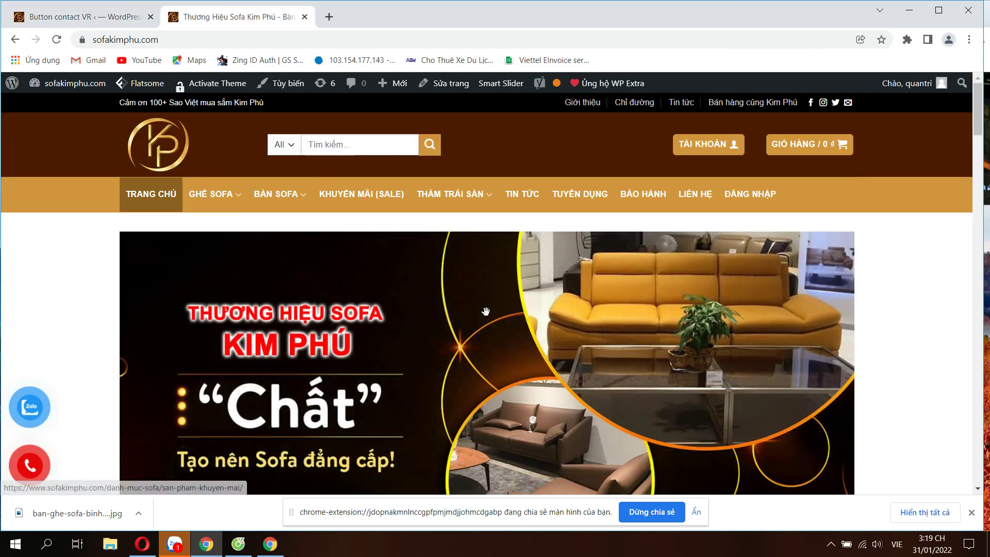
{"action": "scroll", "coordinate": [481, 339], "scroll_direction": "down", "scroll_amount": 5}
{"action": "scroll", "coordinate": [482, 339], "scroll_direction": "up", "scroll_amount": 5}
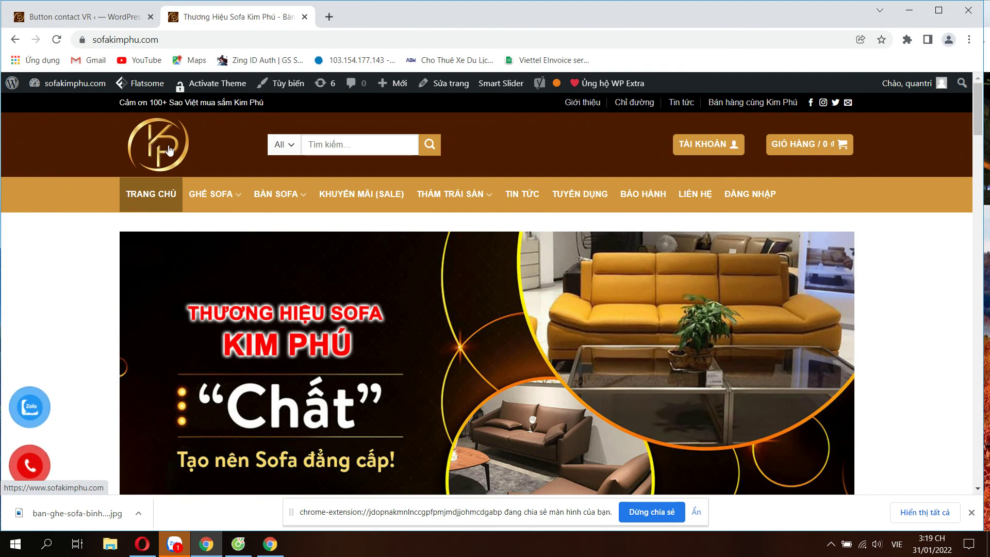
Open the theme customizer's header settings for the home page and inspect the logo image options under Logo & Site Identity.
{"action": "left_click", "coordinate": [282, 83]}
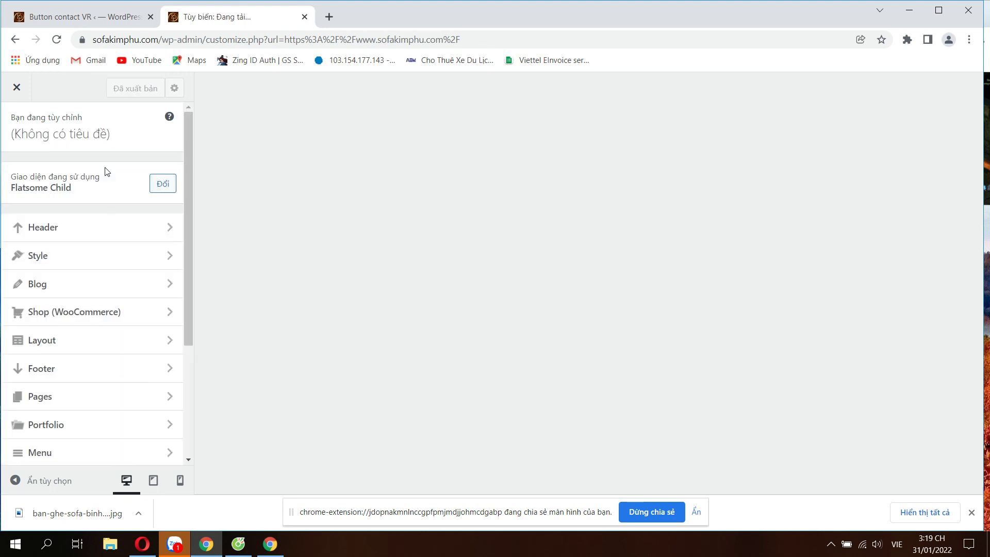
{"action": "left_click", "coordinate": [65, 231]}
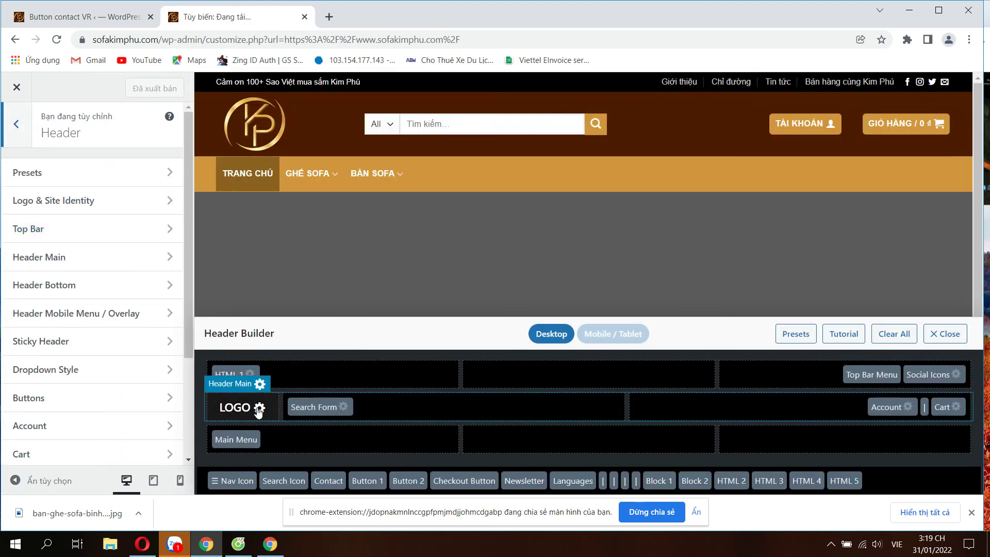
{"action": "left_click", "coordinate": [257, 409]}
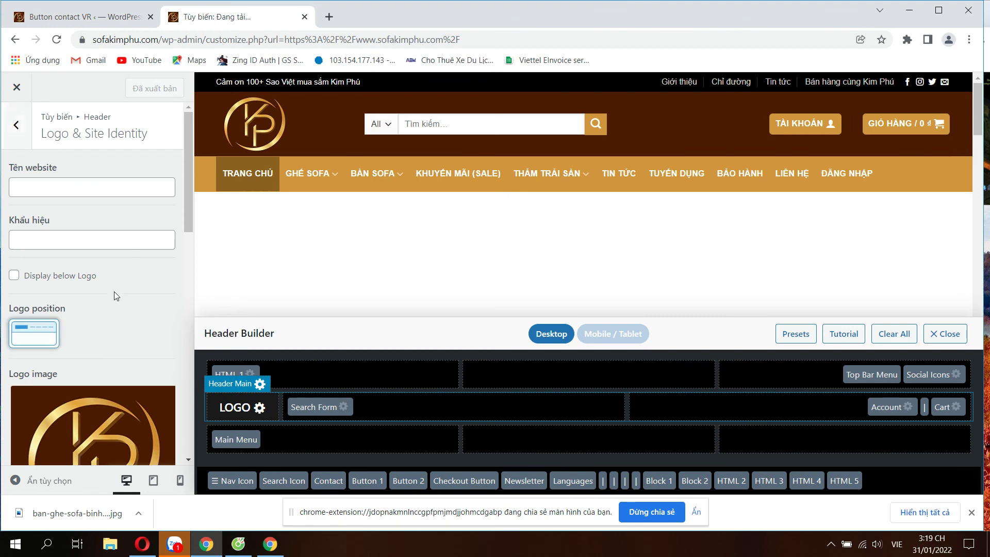
{"action": "scroll", "coordinate": [113, 292], "scroll_direction": "down", "scroll_amount": 5}
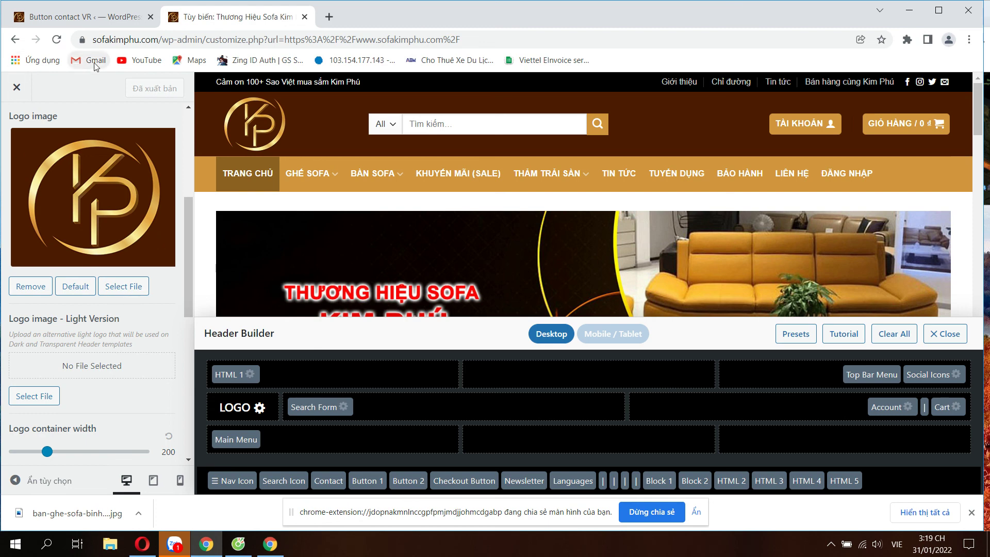
Leave the customizer and review the storefront home page from the banner down to the product grid.
{"action": "left_click", "coordinate": [17, 86]}
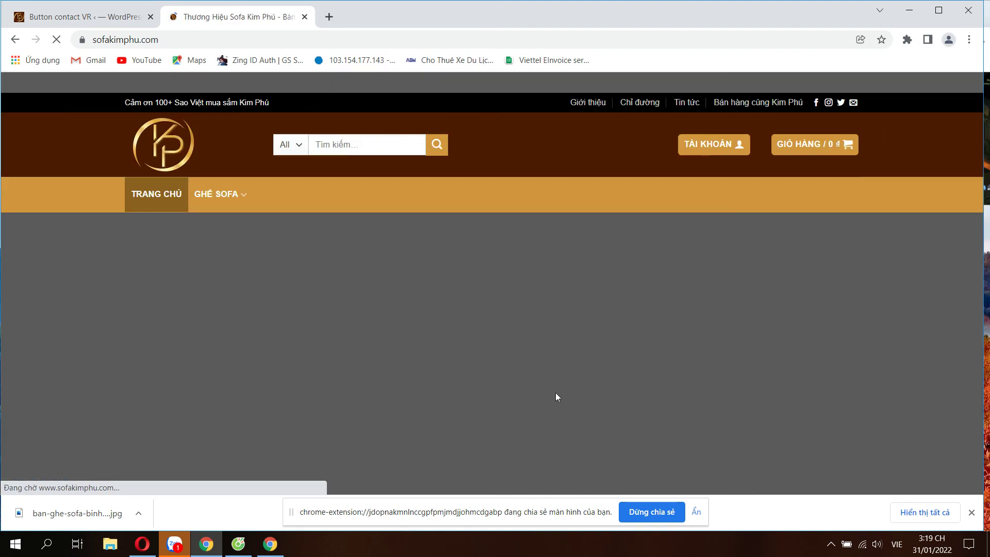
{"action": "scroll", "coordinate": [553, 393], "scroll_direction": "down", "scroll_amount": 10}
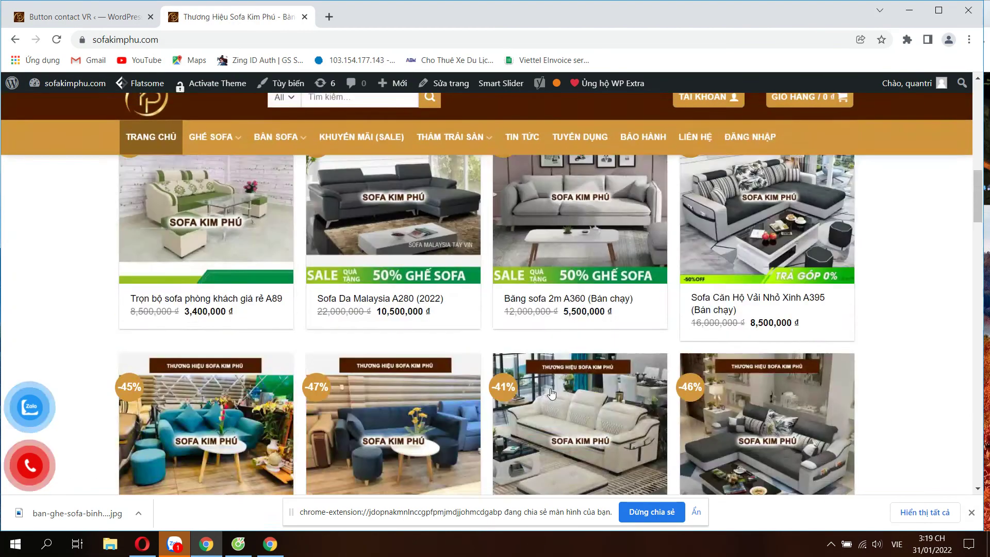
{"action": "scroll", "coordinate": [552, 394], "scroll_direction": "up", "scroll_amount": 10}
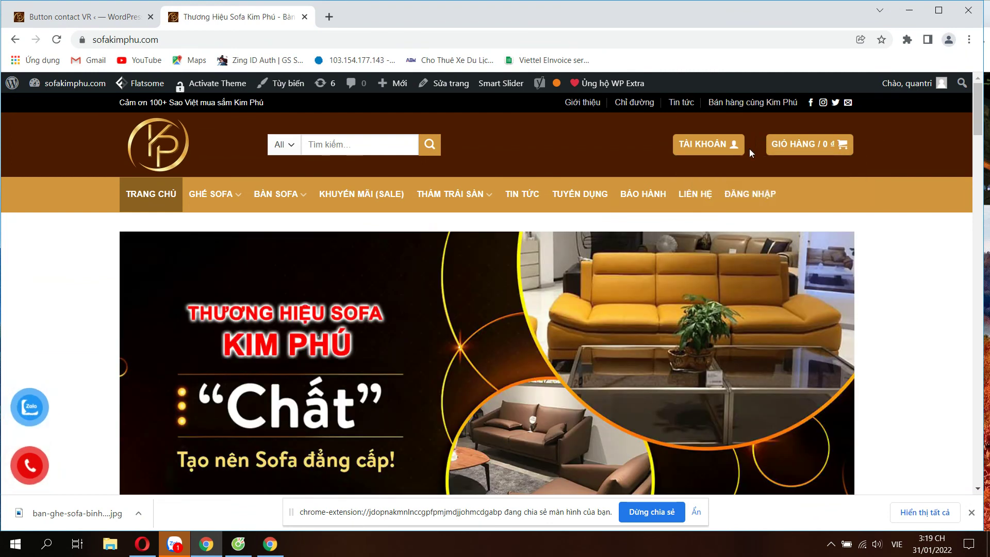